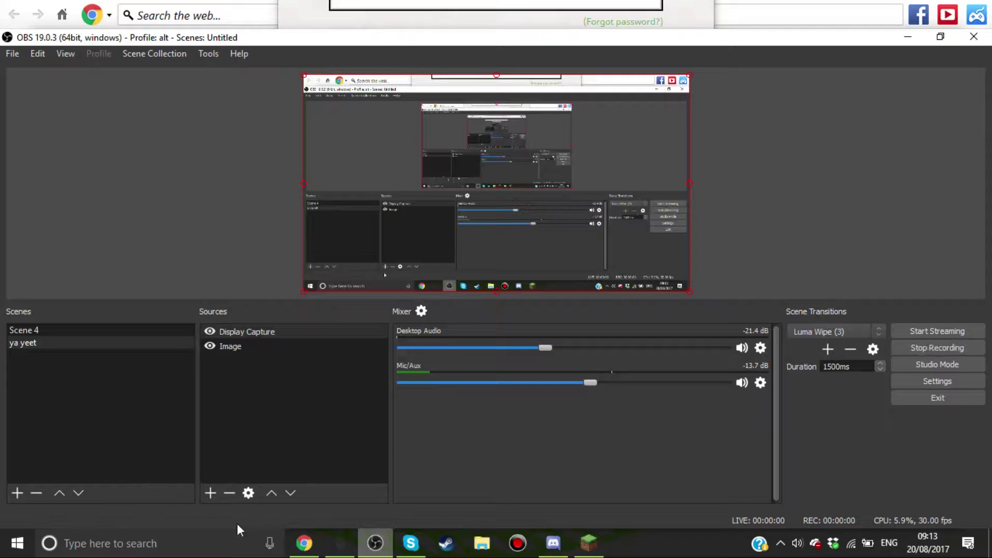
# - Load The Messy Face challenge.jpg from the Desktop into Pixlr Editor
pyautogui.click(305, 543)
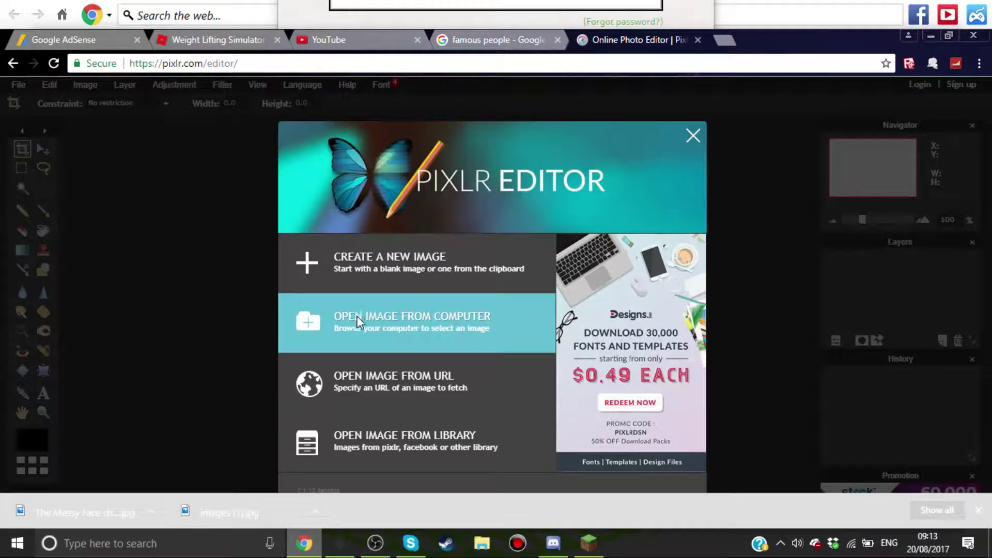
pyautogui.click(356, 314)
pyautogui.scroll(-3, 330, 267)
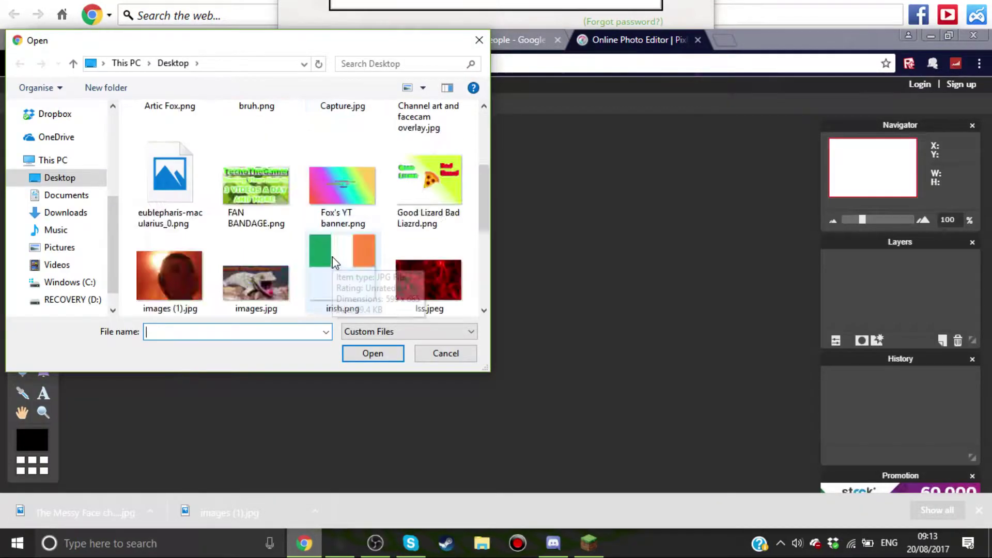
pyautogui.scroll(-3, 331, 267)
pyautogui.click(169, 266)
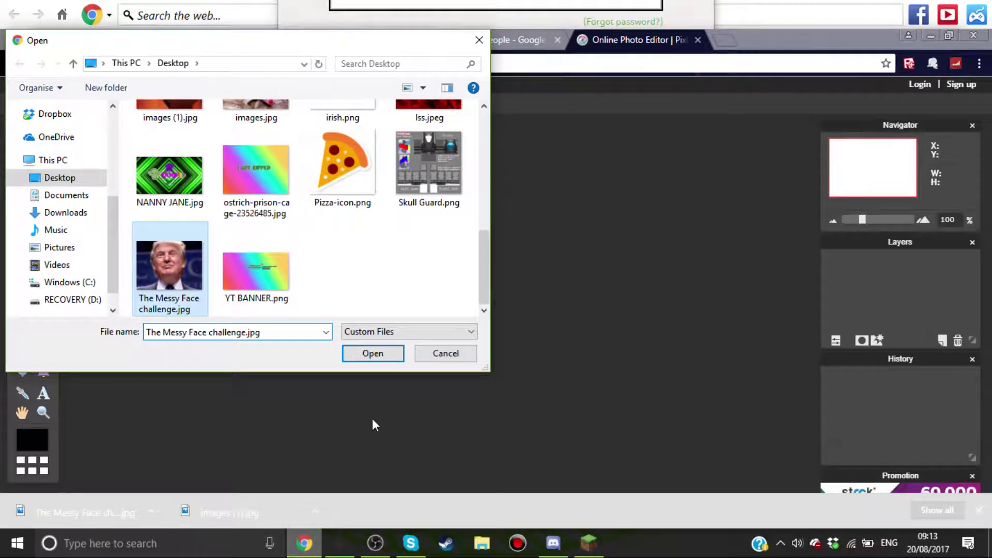
pyautogui.click(389, 353)
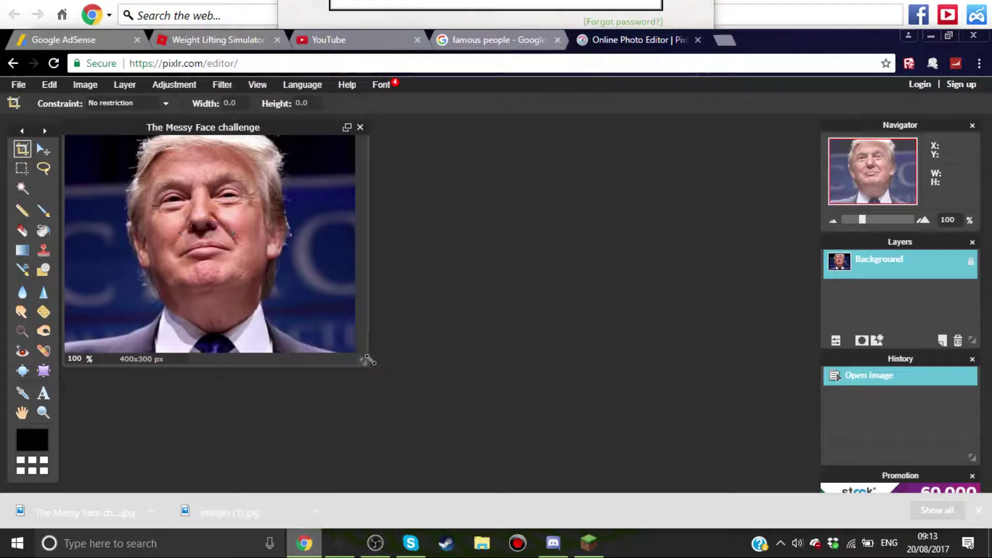
# - Enlarge the image window and bloat the nose to a huge size
pyautogui.moveTo(366, 362); pyautogui.dragTo(644, 460)
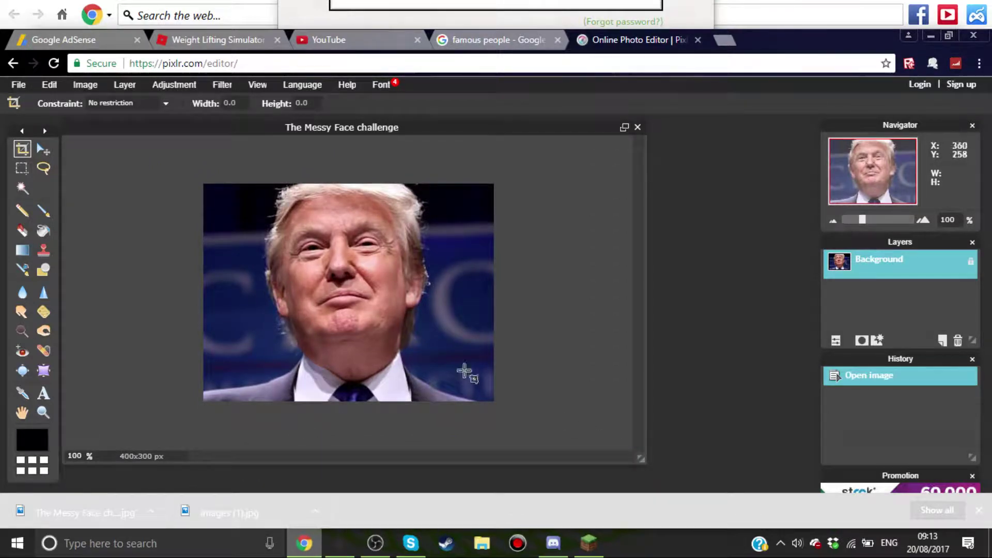
pyautogui.click(25, 370)
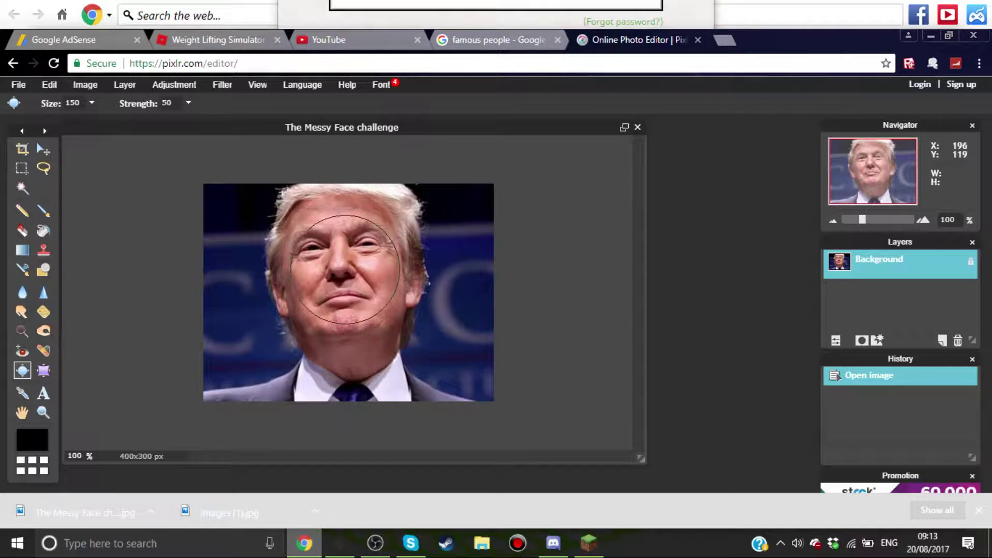
pyautogui.moveTo(345, 269); pyautogui.dragTo(341, 269)
pyautogui.click(341, 269)
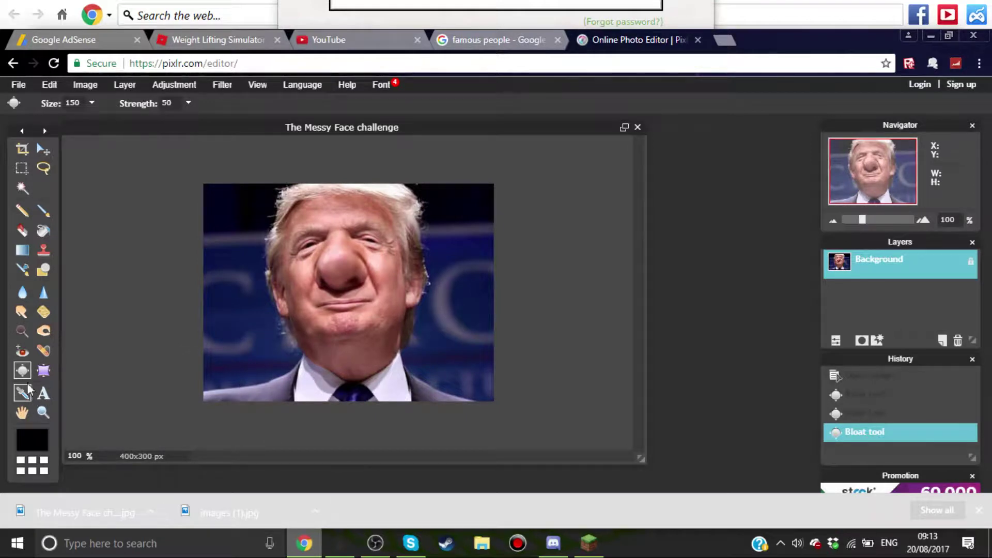
# - Pinch in the chin, mouth, neck, tie and collar
pyautogui.click(346, 340)
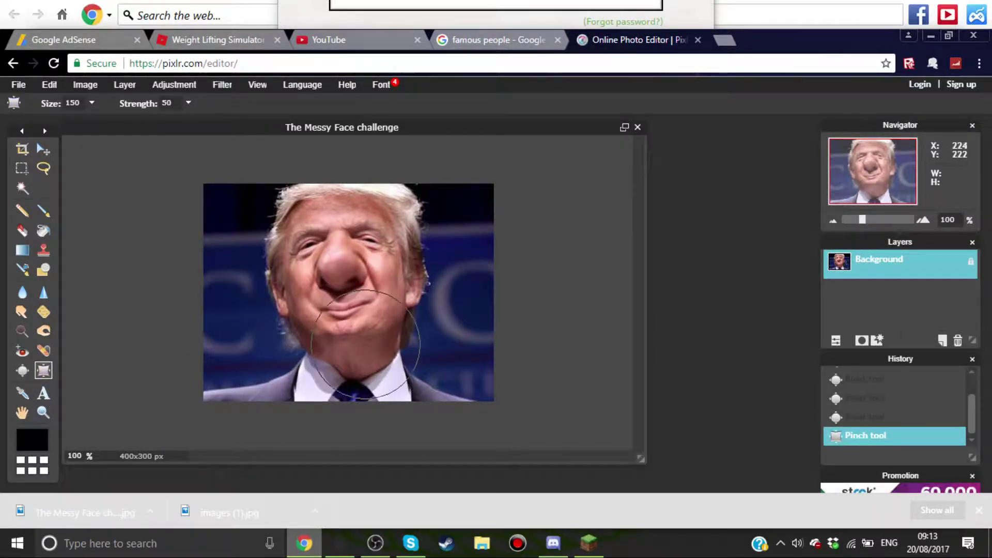
pyautogui.click(343, 356)
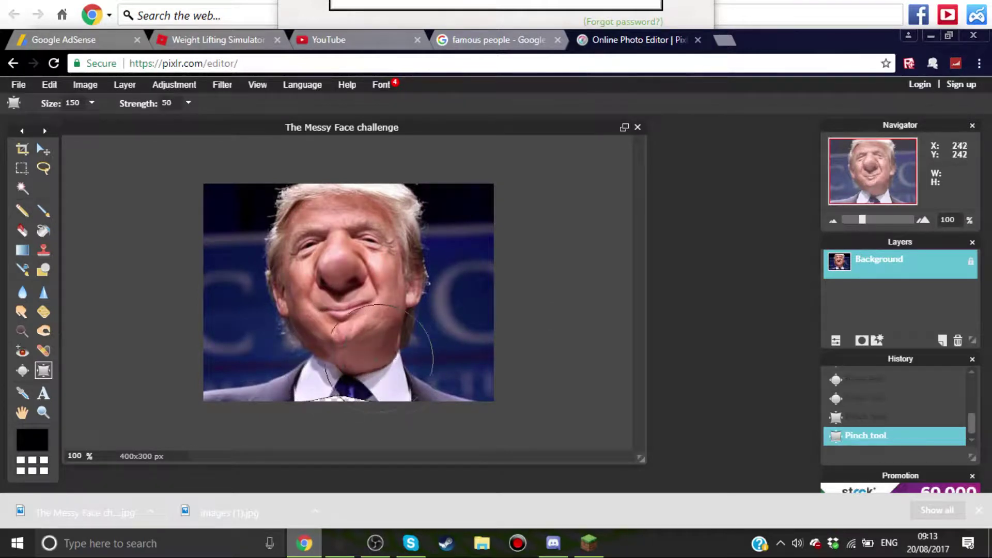
pyautogui.click(368, 359)
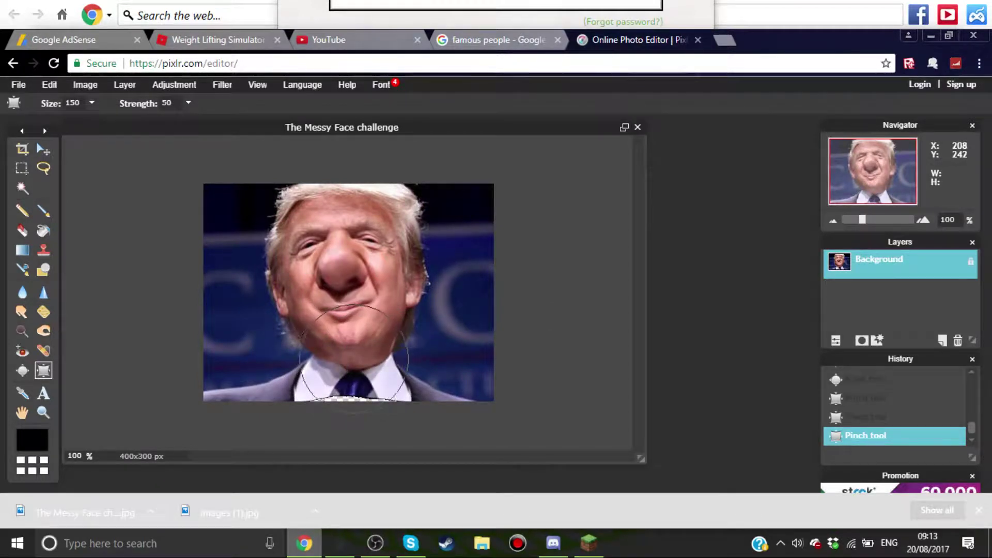
pyautogui.click(359, 356)
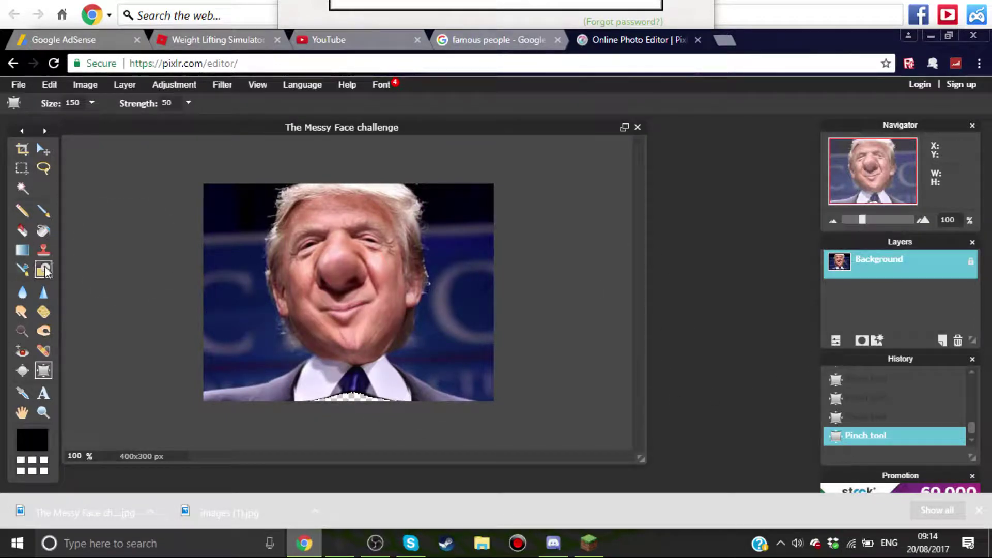
pyautogui.click(20, 370)
# - Bloat the area between the eyes, around the right eye, both cheeks and the right ear
pyautogui.moveTo(315, 243); pyautogui.dragTo(336, 235)
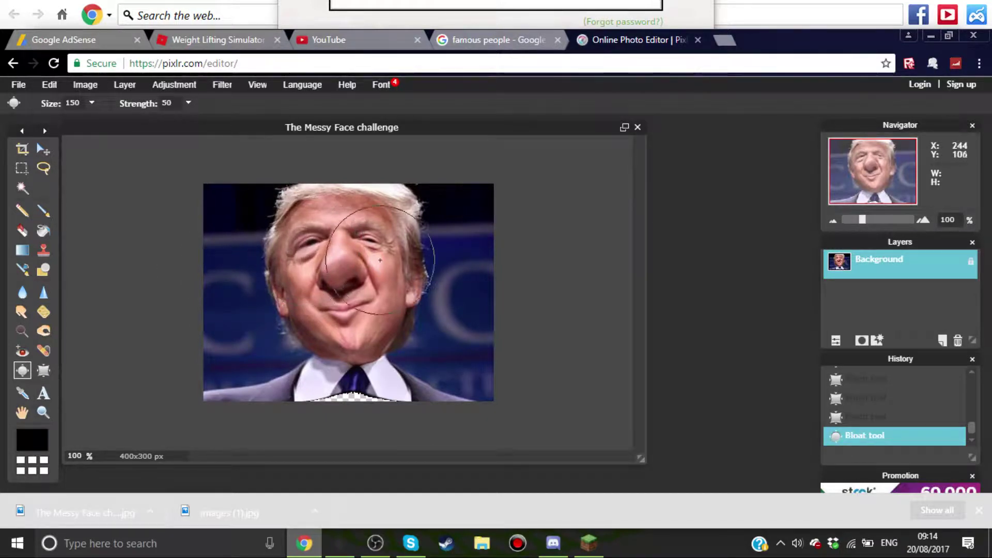
pyautogui.click(381, 242)
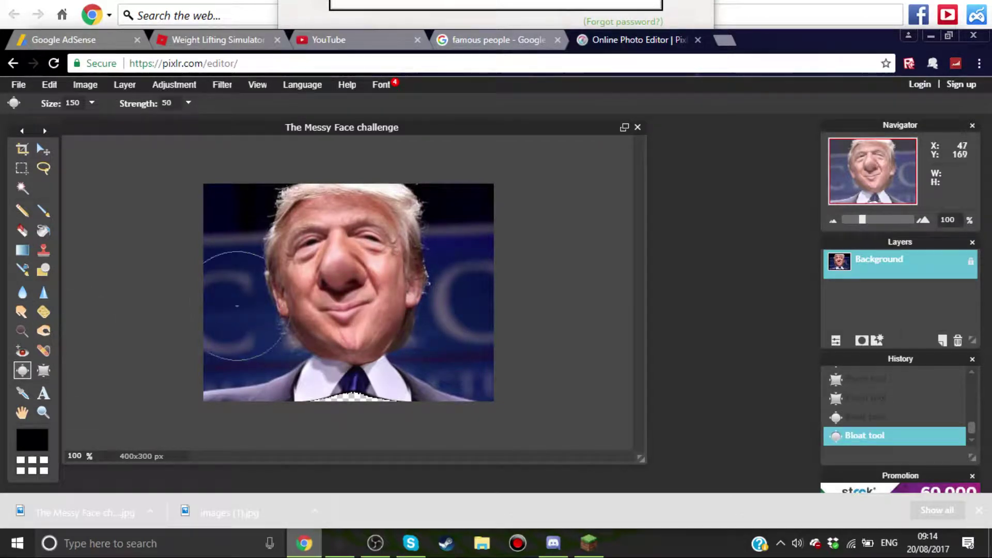
pyautogui.click(279, 301)
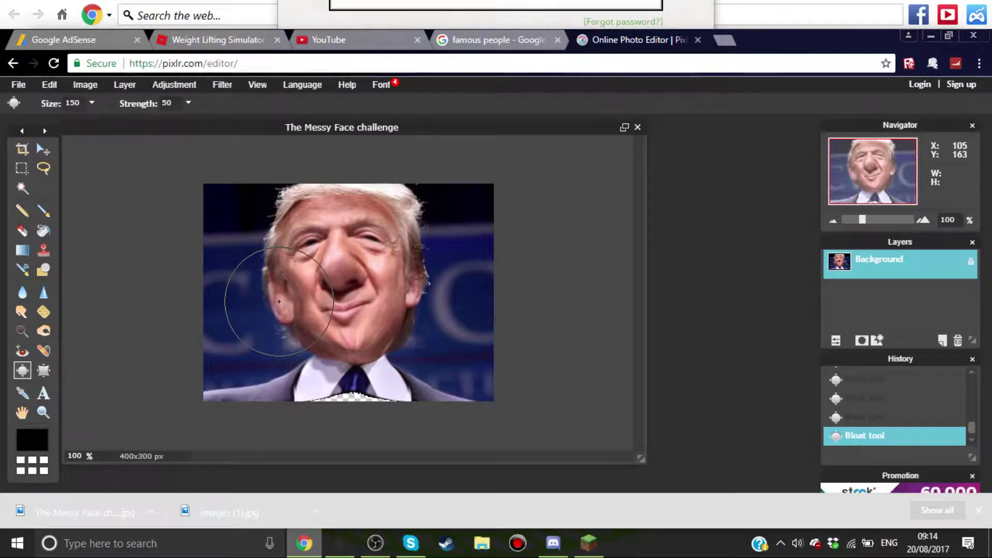
pyautogui.click(422, 288)
pyautogui.click(422, 289)
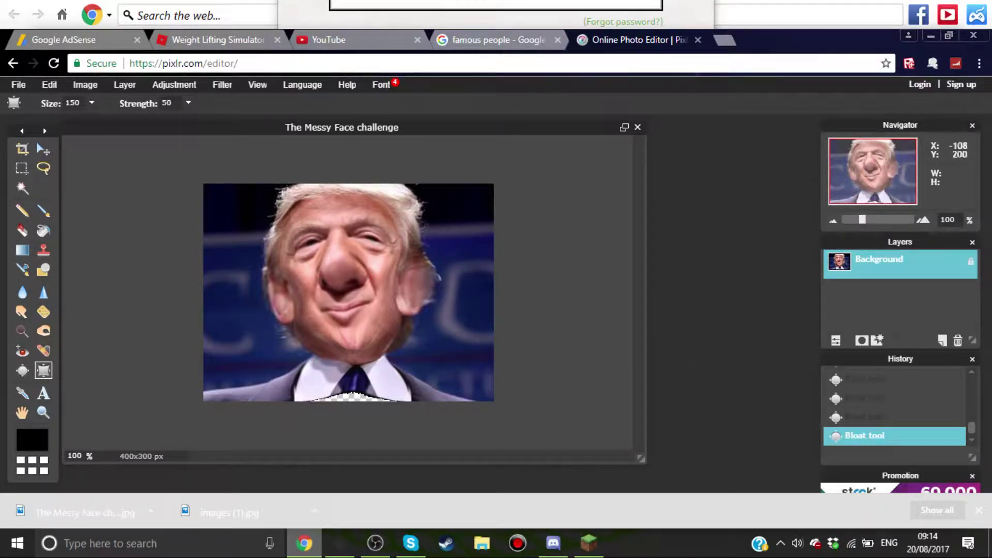
# - Pinch the top and both sides of the head
pyautogui.click(332, 197)
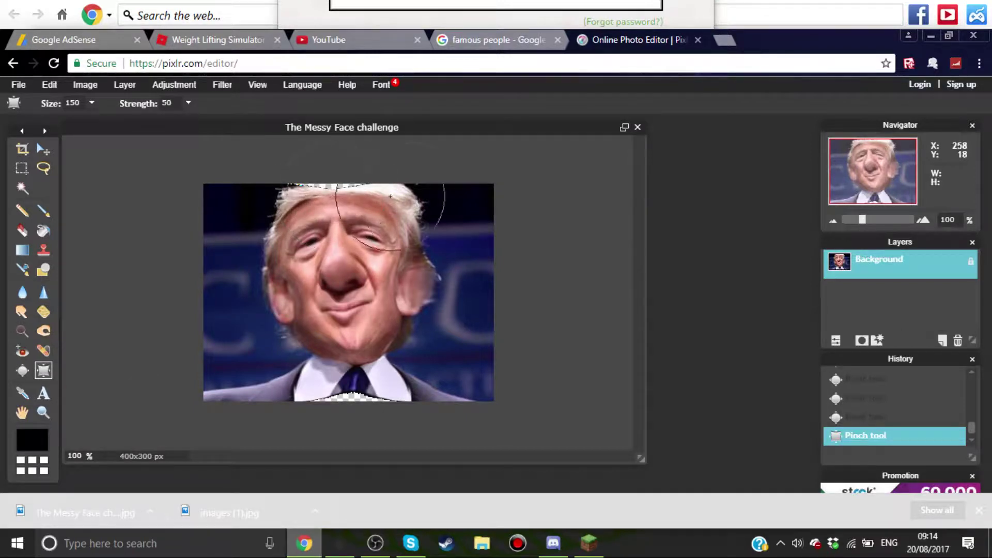
pyautogui.click(407, 237)
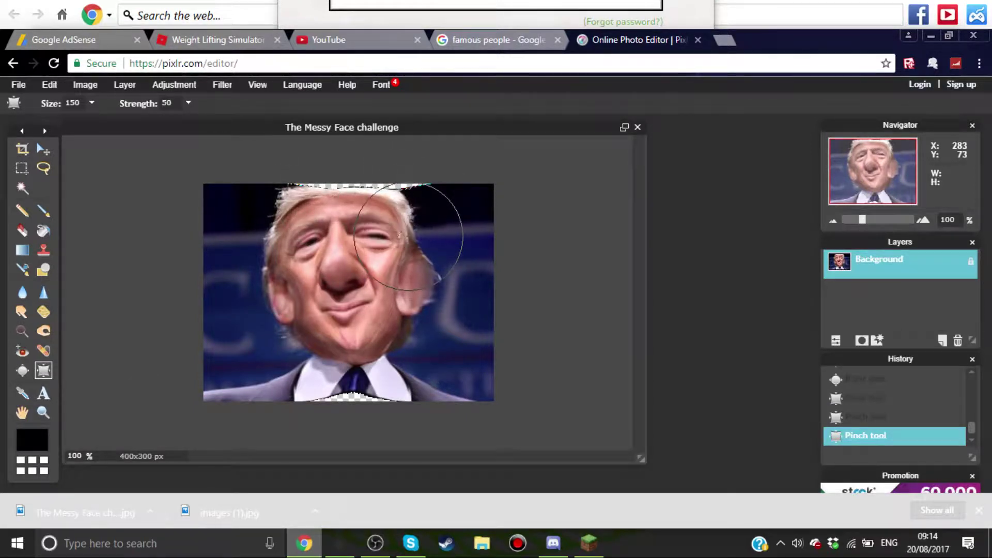
pyautogui.click(288, 197)
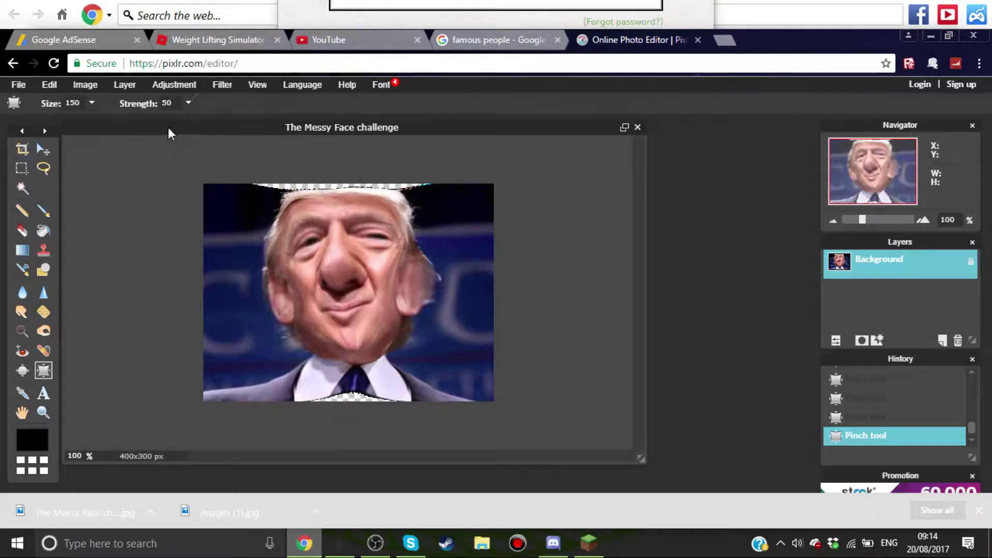
# - Save the image as a quality-80 JPEG over The Messy Face challenge.jpg on the Desktop
pyautogui.click(18, 86)
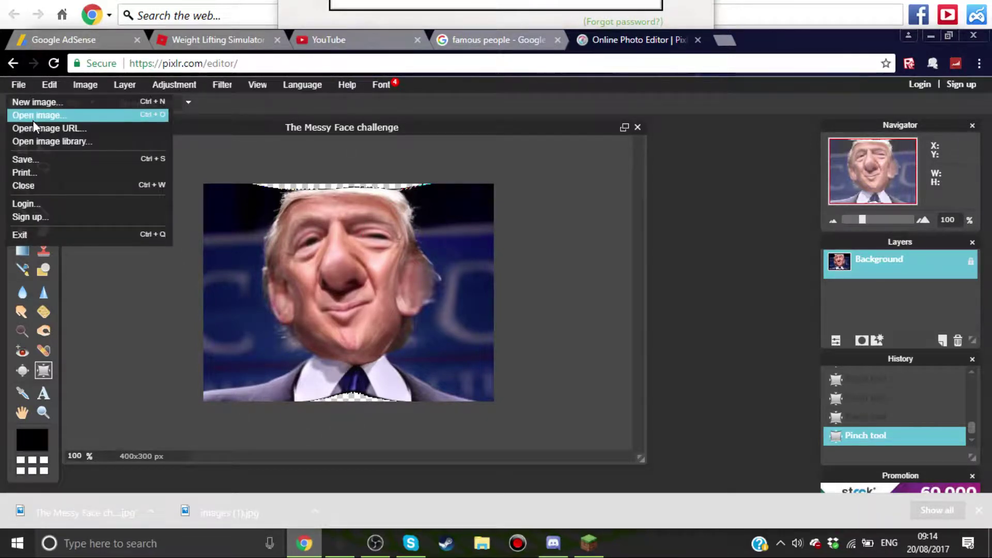
pyautogui.click(30, 158)
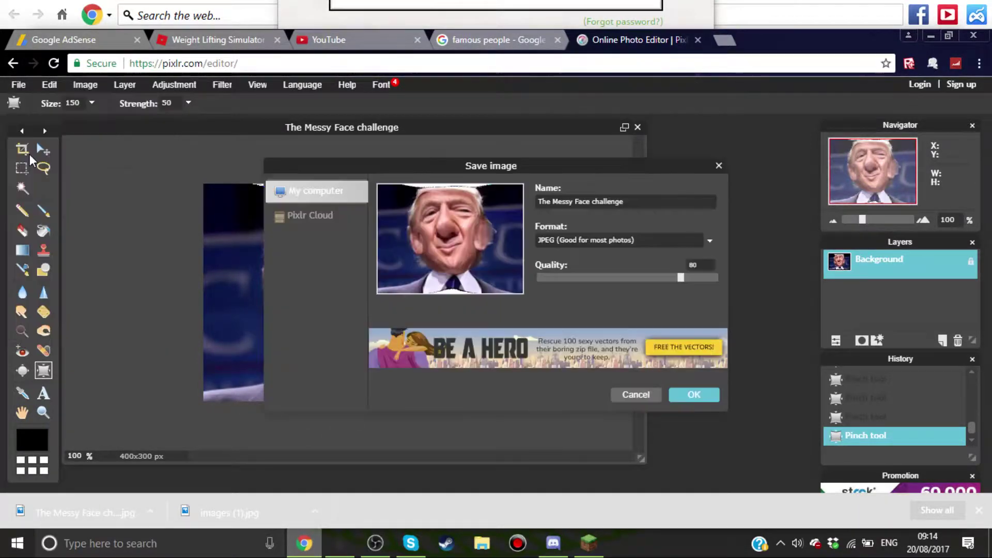
pyautogui.click(702, 395)
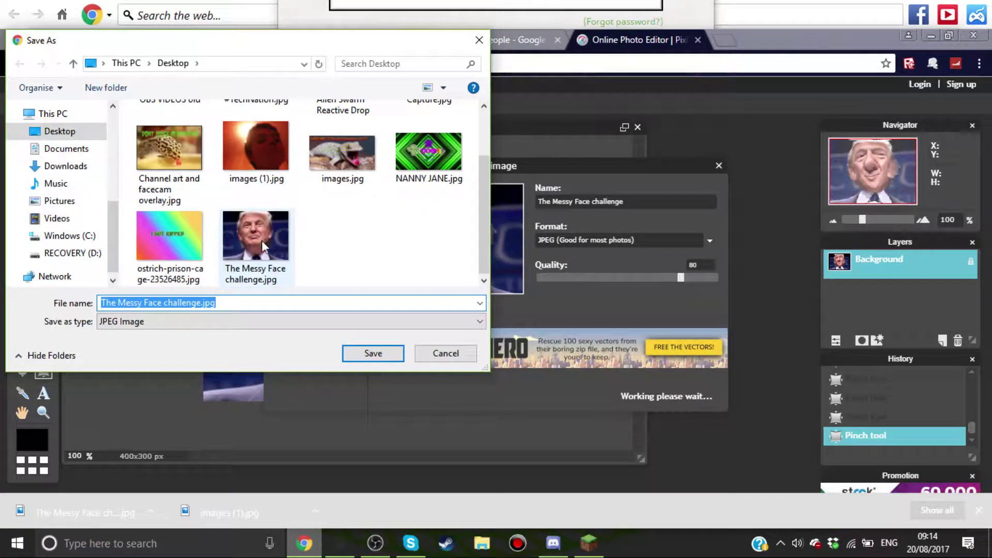
pyautogui.click(261, 240)
pyautogui.click(380, 353)
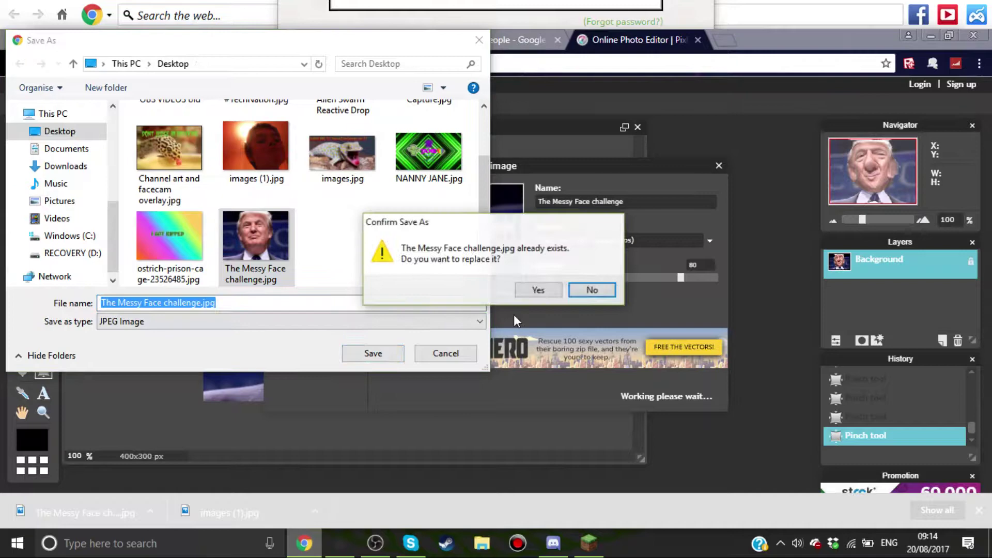
pyautogui.click(539, 290)
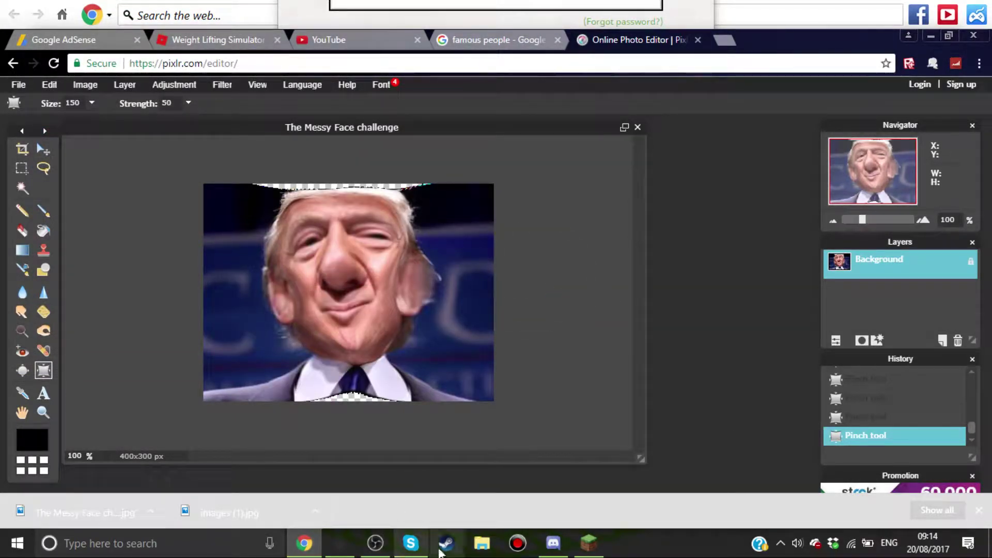
# - Attach The Messy Face challenge.jpg and send it in the Discord direct message
pyautogui.click(553, 542)
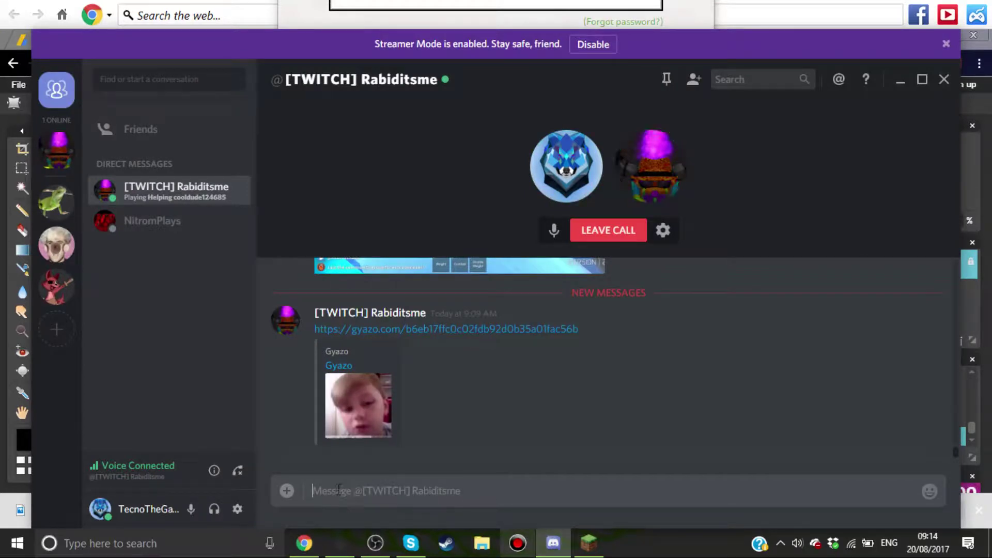
pyautogui.click(286, 490)
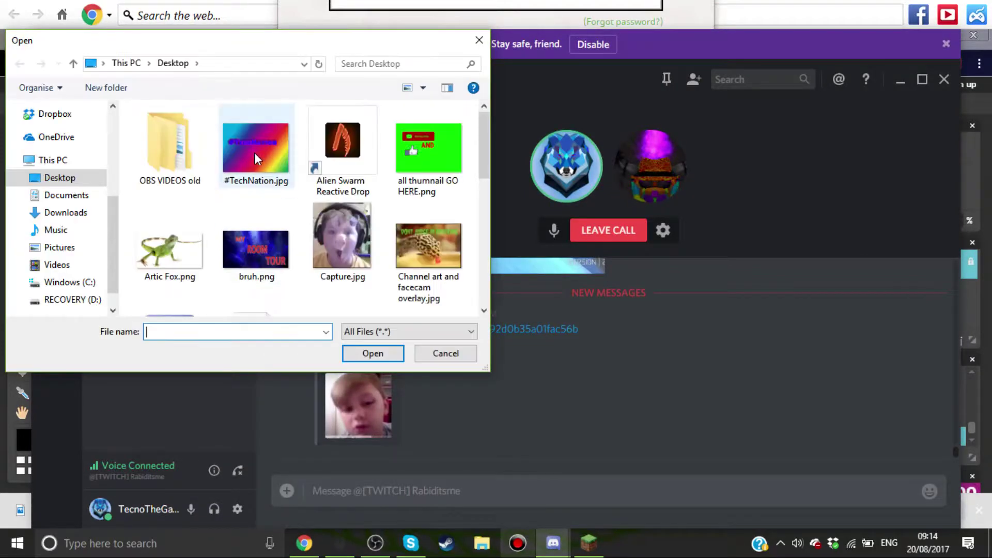
pyautogui.scroll(-3, 294, 243)
pyautogui.scroll(-3, 294, 243)
pyautogui.click(342, 269)
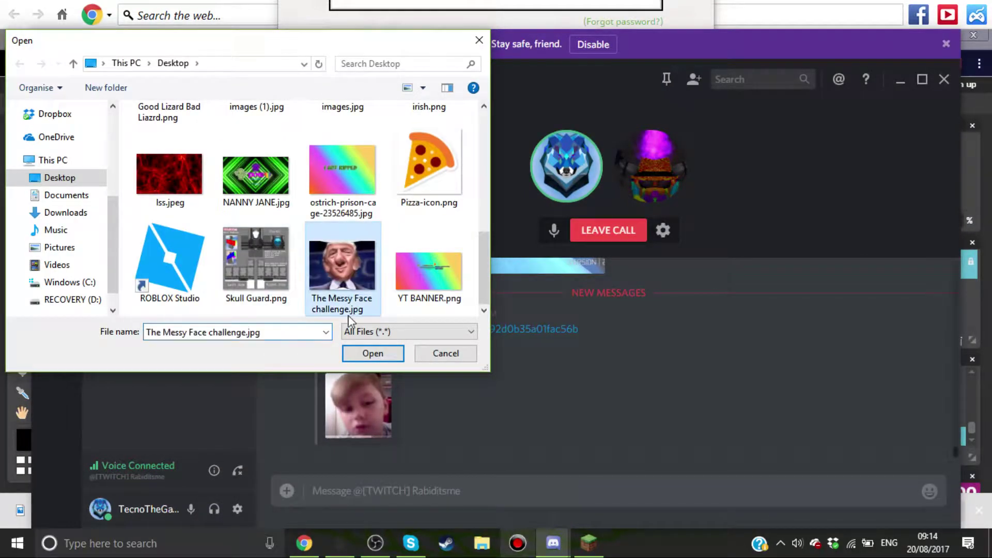
pyautogui.click(364, 352)
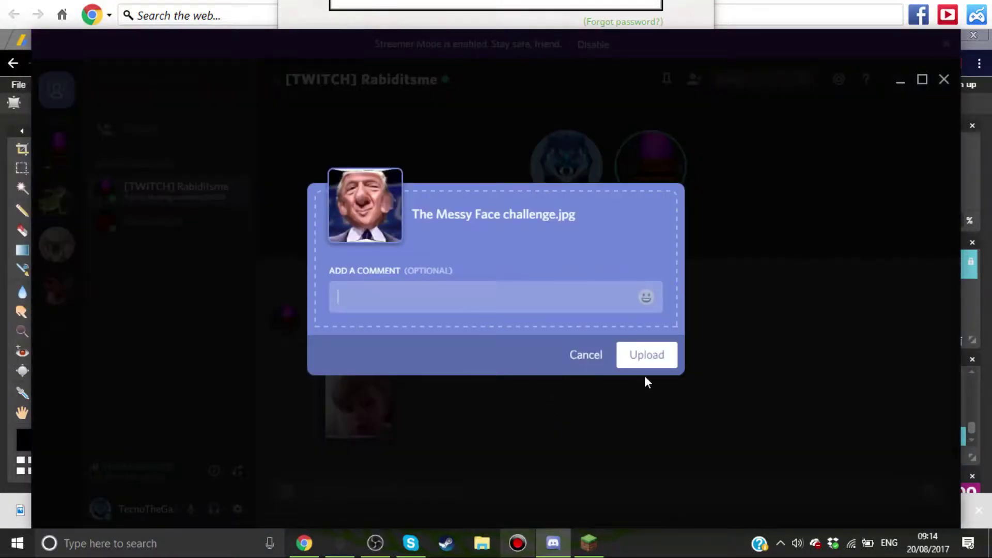
pyautogui.click(644, 363)
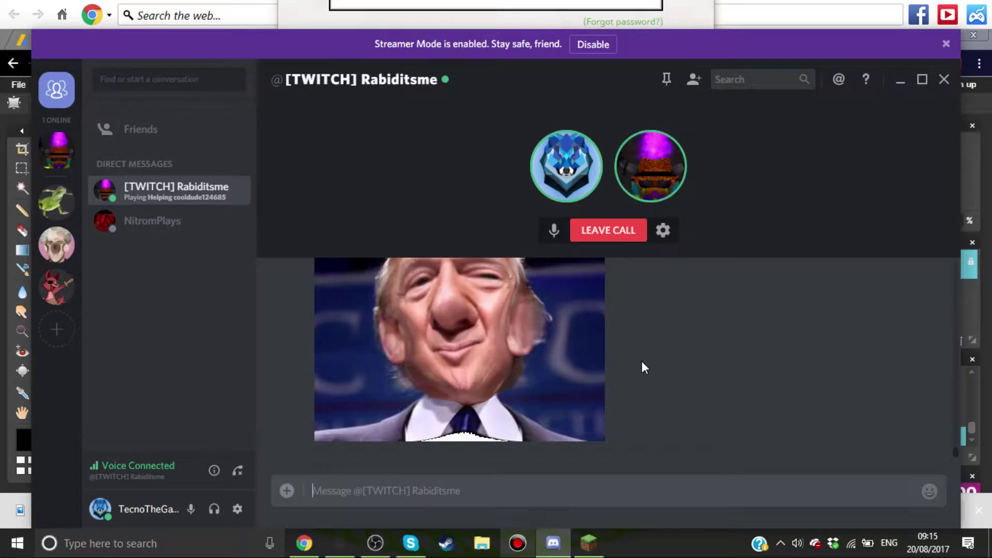
# - Dismiss the security notification and scroll the chat to view the posted image
pyautogui.click(792, 473)
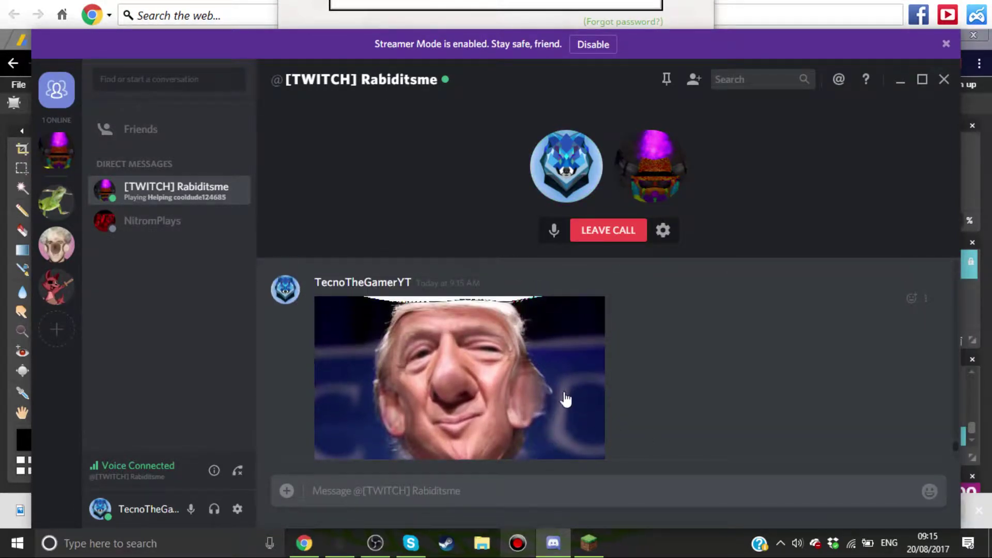
pyautogui.scroll(1, 572, 389)
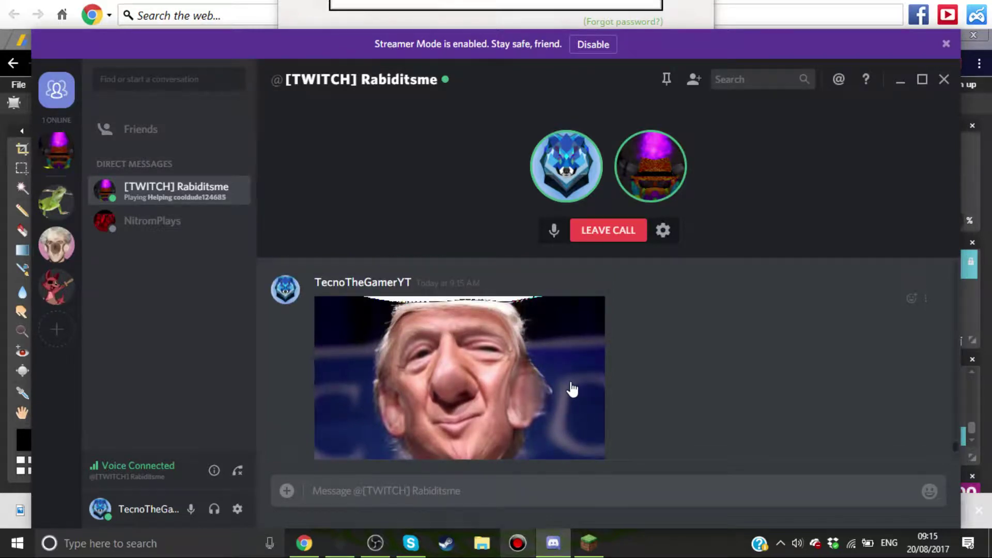
pyautogui.scroll(-1, 572, 389)
pyautogui.moveTo(304, 544)
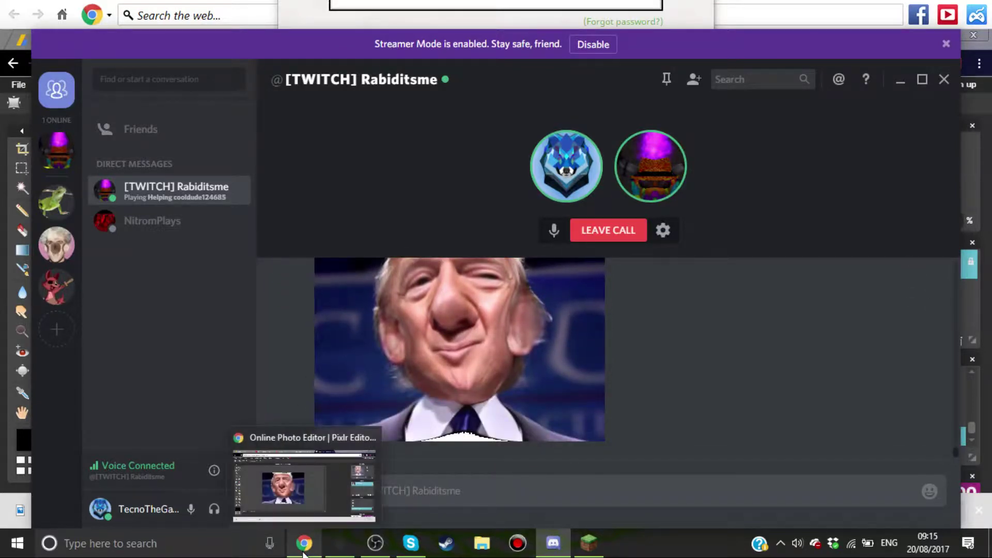
# - Maximize the Pixlr image window and return to the 'famous people' Google Images tab
pyautogui.click(304, 551)
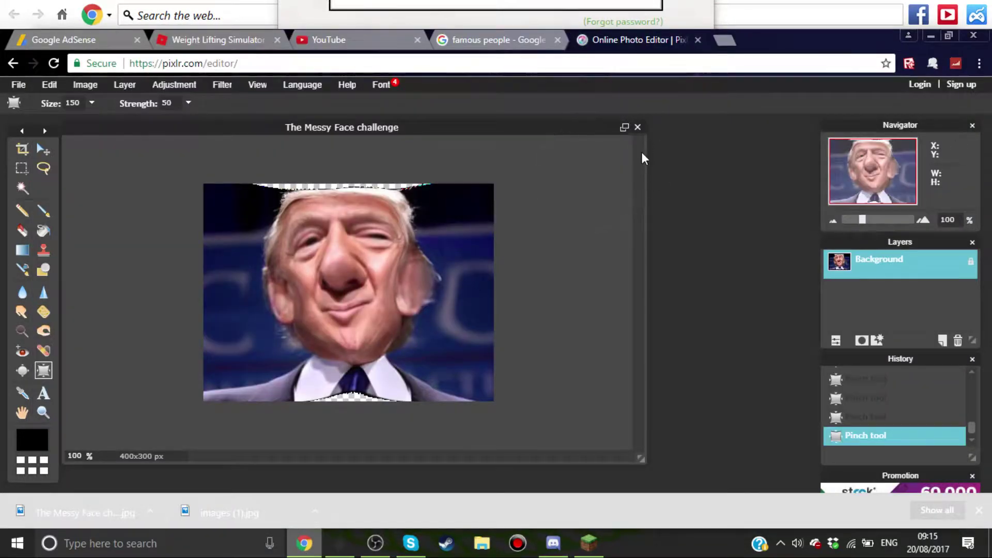
pyautogui.click(629, 127)
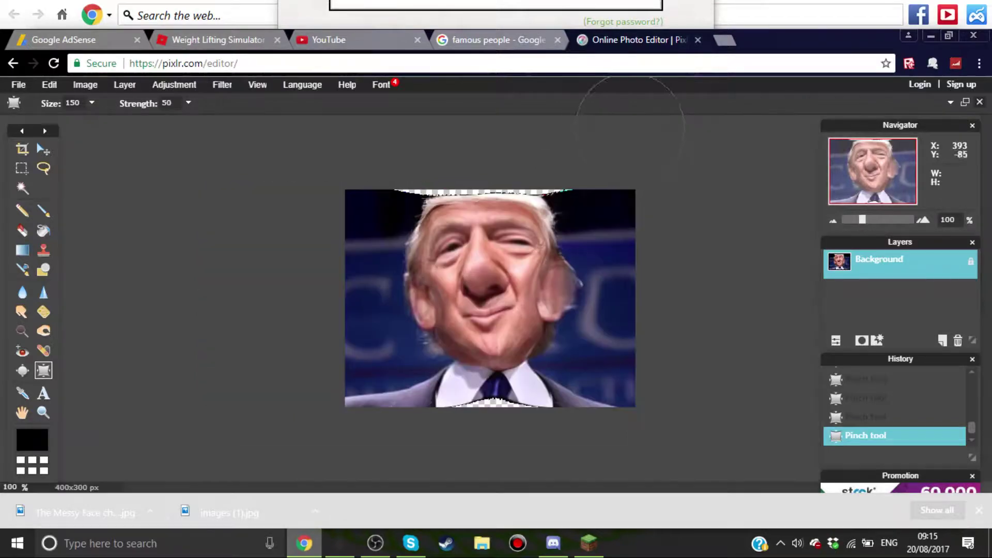
pyautogui.click(502, 40)
# - Scroll down and back up through the famous people image results
pyautogui.scroll(-4, 499, 171)
pyautogui.scroll(-4, 499, 171)
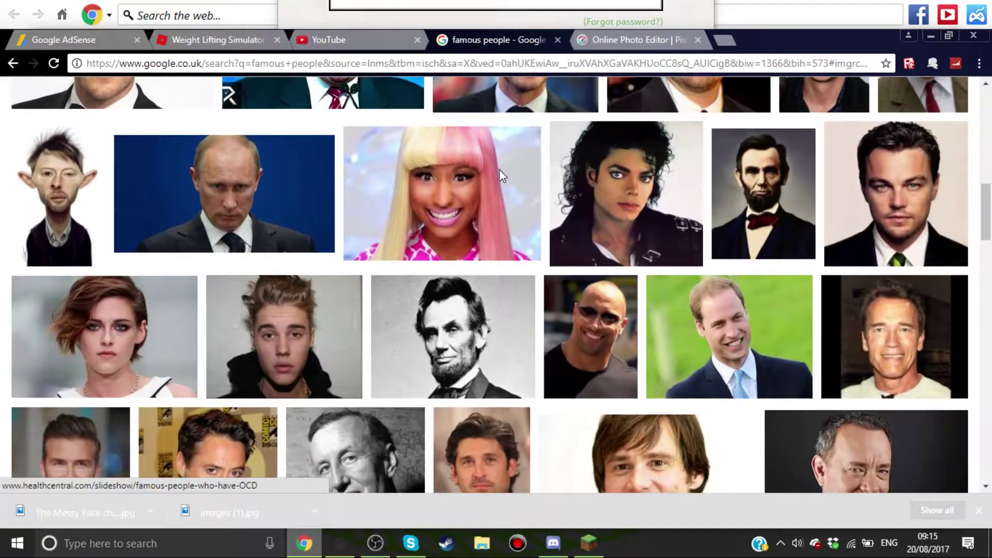
pyautogui.scroll(-1, 499, 170)
pyautogui.scroll(-5, 500, 178)
pyautogui.scroll(-3, 499, 178)
pyautogui.scroll(-4, 500, 176)
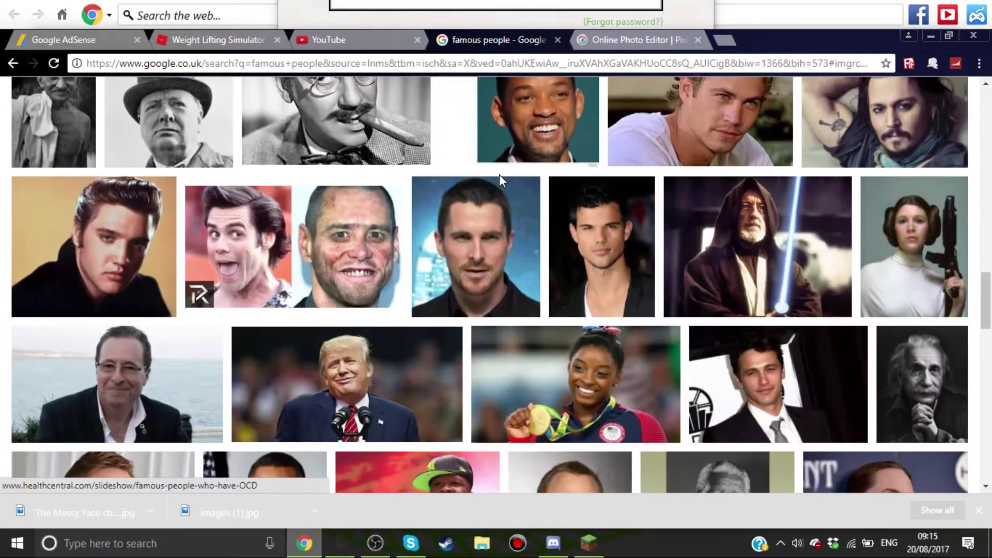
pyautogui.scroll(-3, 500, 179)
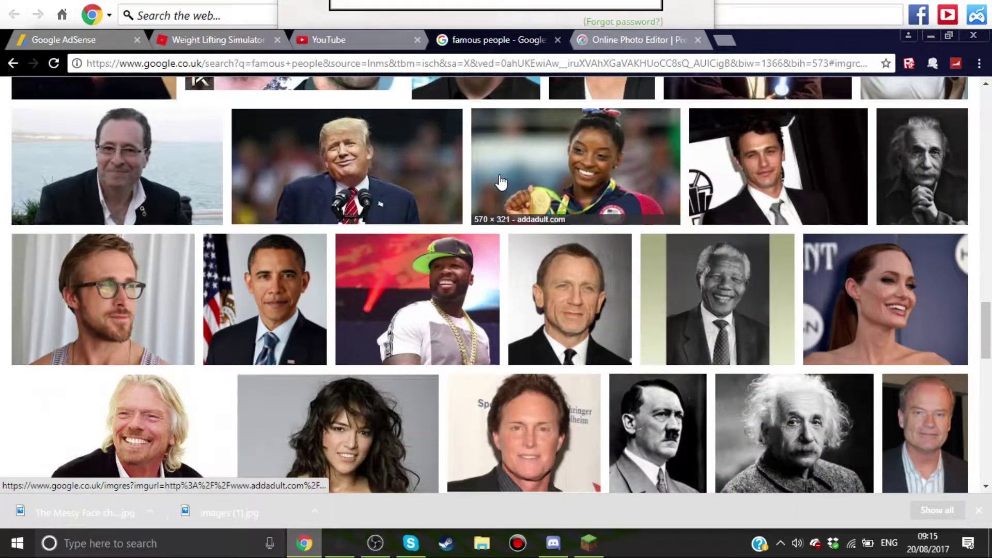
pyautogui.scroll(5, 504, 217)
pyautogui.scroll(5, 512, 221)
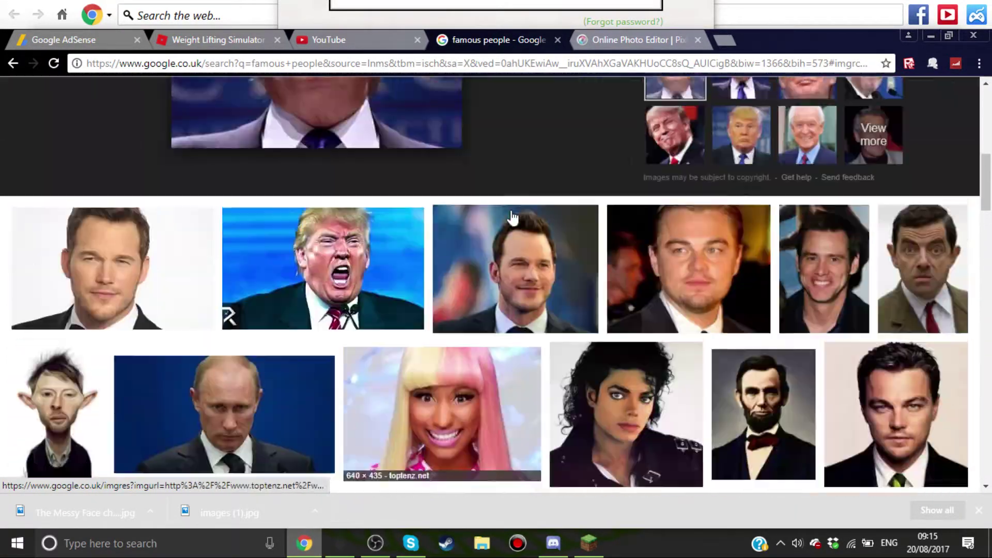
pyautogui.scroll(3, 509, 211)
pyautogui.scroll(3, 508, 211)
# - Replace the search with the new celebrity's name and browse the portrait results
pyautogui.click(338, 106)
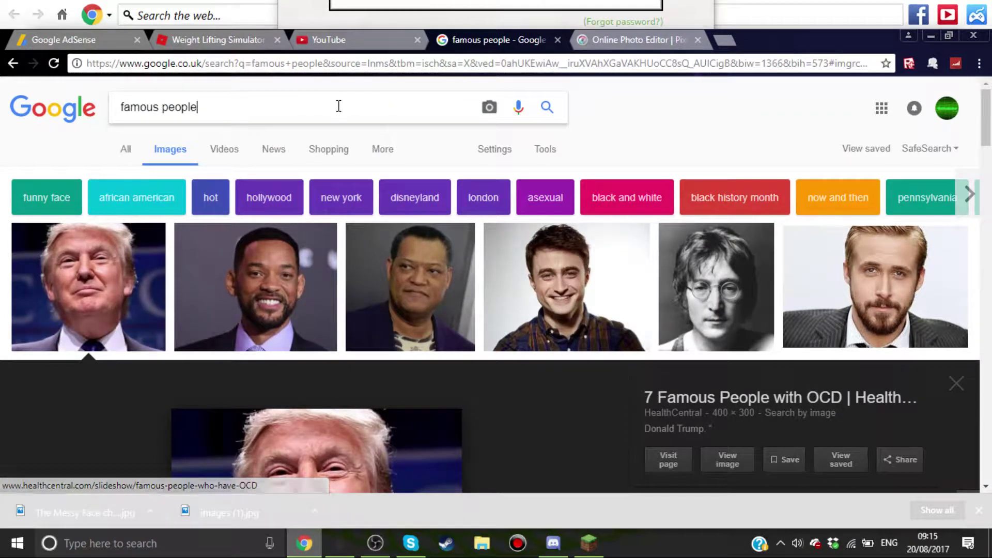
pyautogui.press('BackSpace')
pyautogui.press('BackSpace')
pyautogui.press('BackSpace')
pyautogui.press('BackSpace')
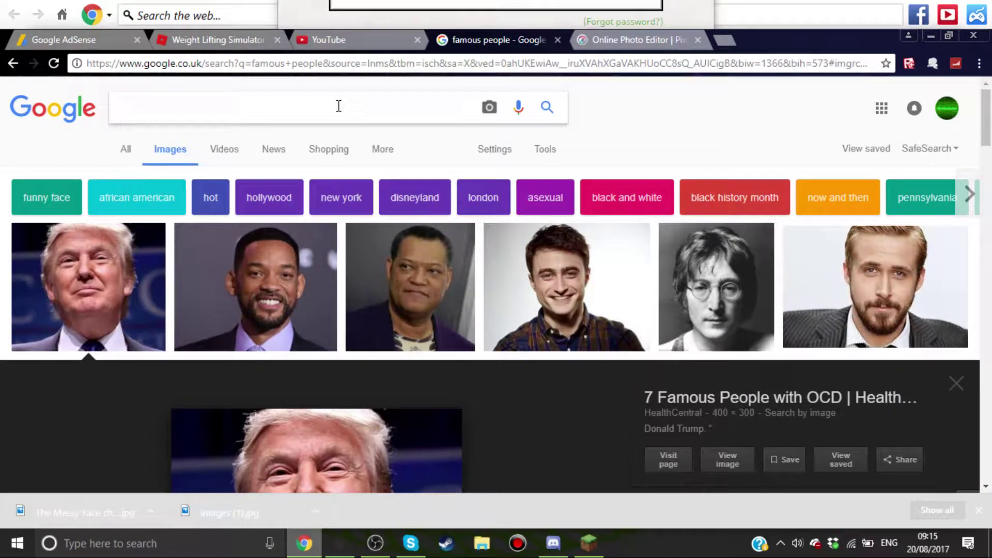
pyautogui.write('logan paul')
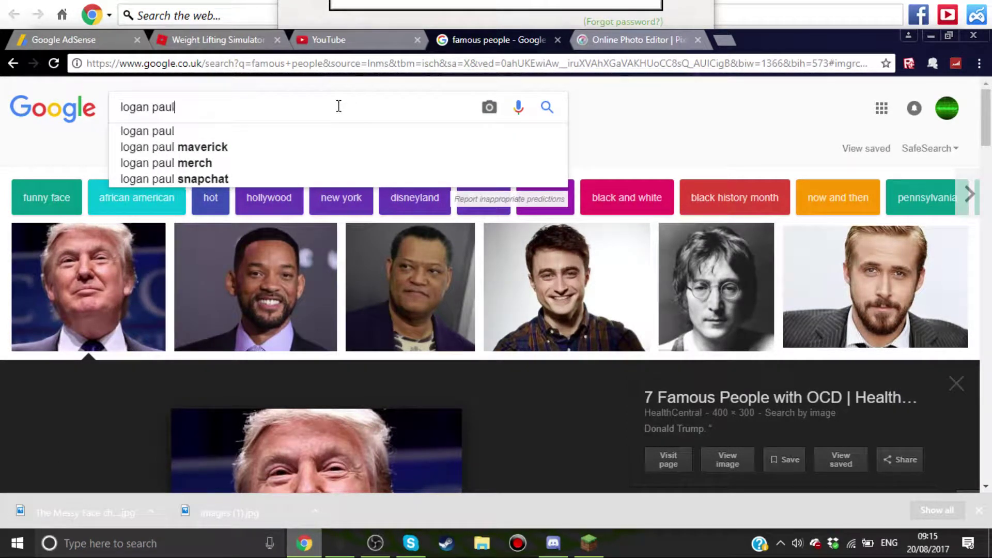
pyautogui.press('Return')
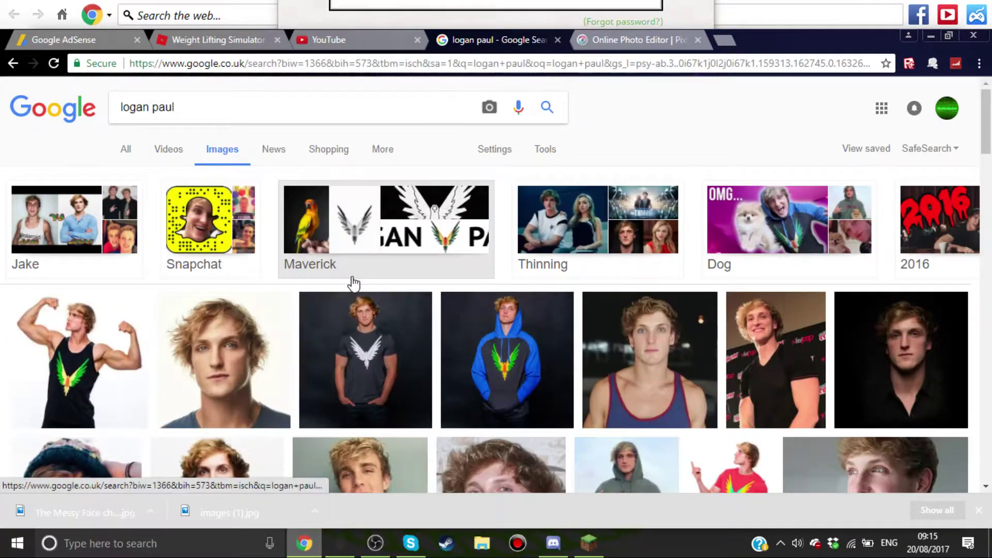
pyautogui.scroll(-1, 354, 284)
pyautogui.scroll(-3, 441, 331)
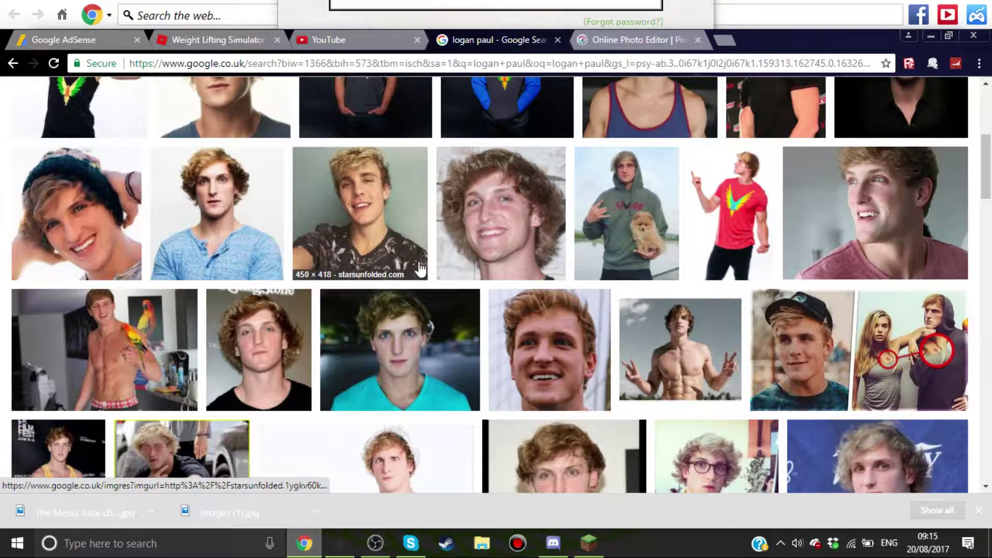
pyautogui.scroll(2, 421, 269)
pyautogui.scroll(-2, 421, 269)
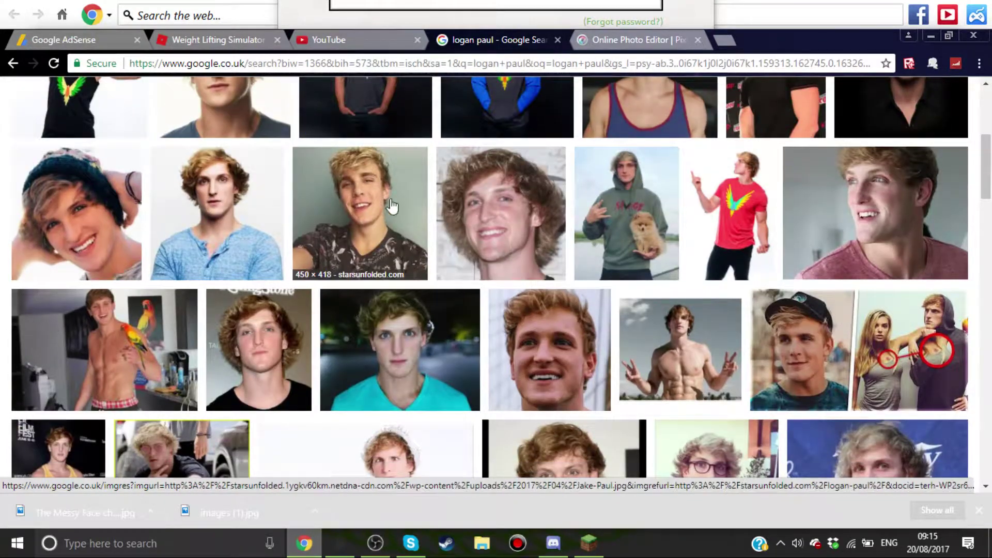
pyautogui.scroll(1, 569, 258)
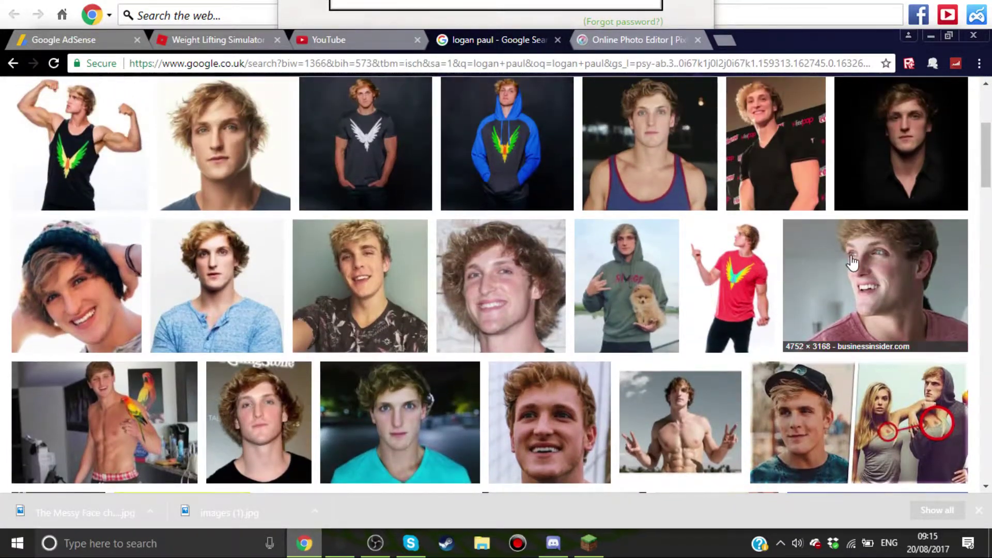
pyautogui.scroll(2, 723, 309)
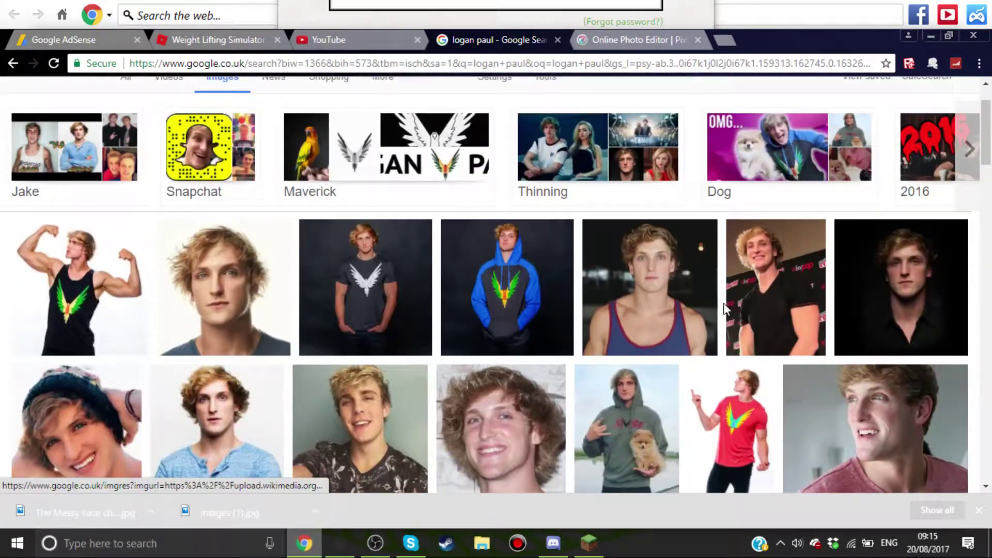
# - Save the tank-top portrait over The Messy Face challenge.jpg on the Desktop, then return to Pixlr
pyautogui.click(697, 281)
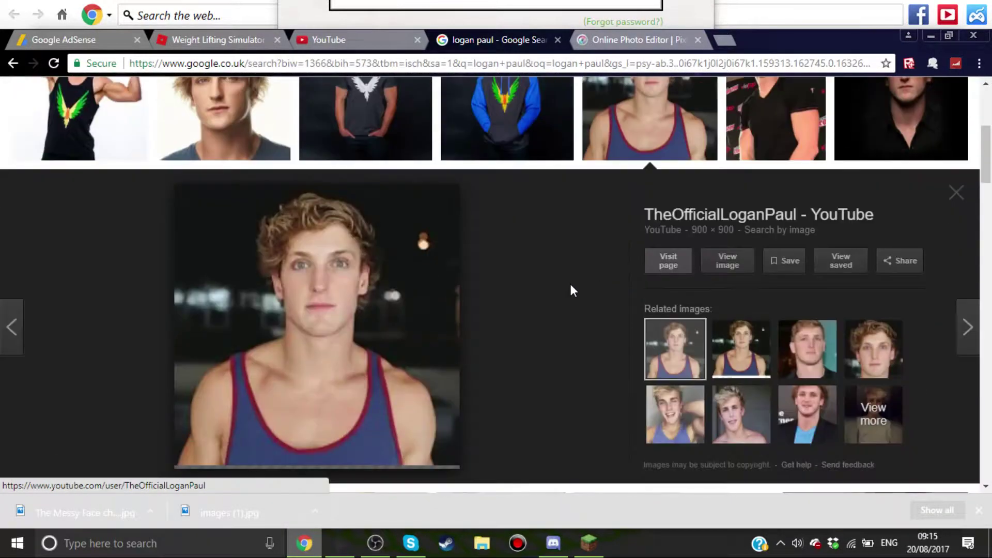
pyautogui.rightClick(337, 340)
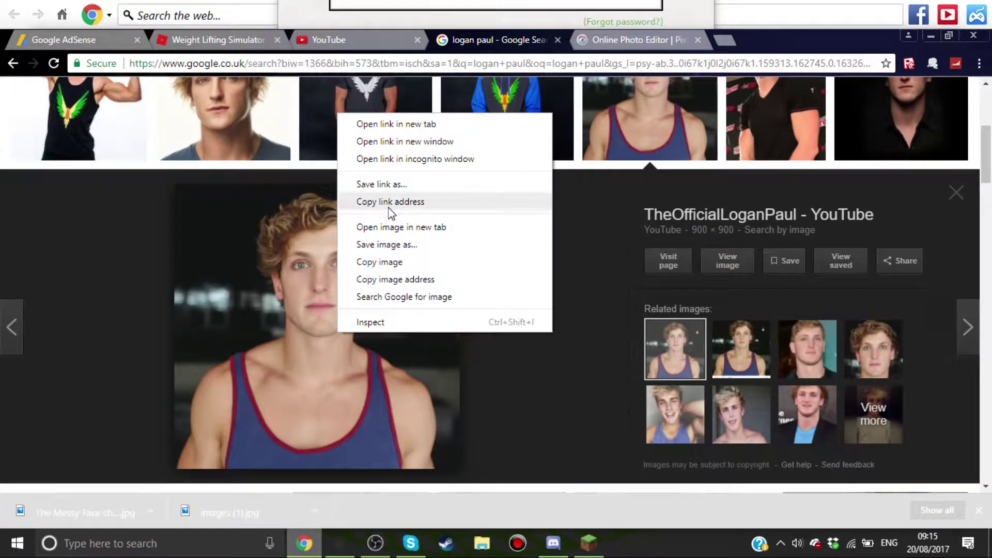
pyautogui.click(393, 247)
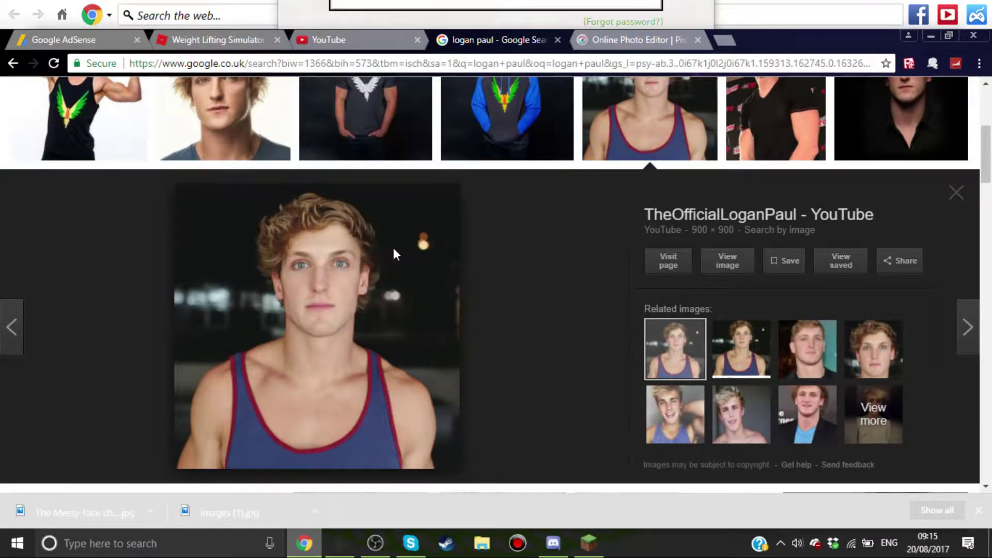
pyautogui.scroll(-1, 341, 269)
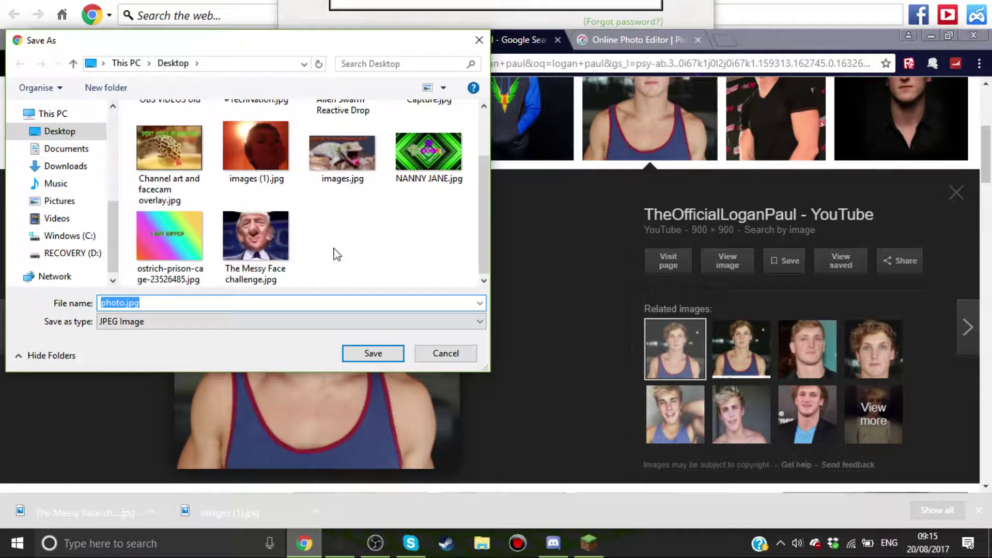
pyautogui.click(268, 240)
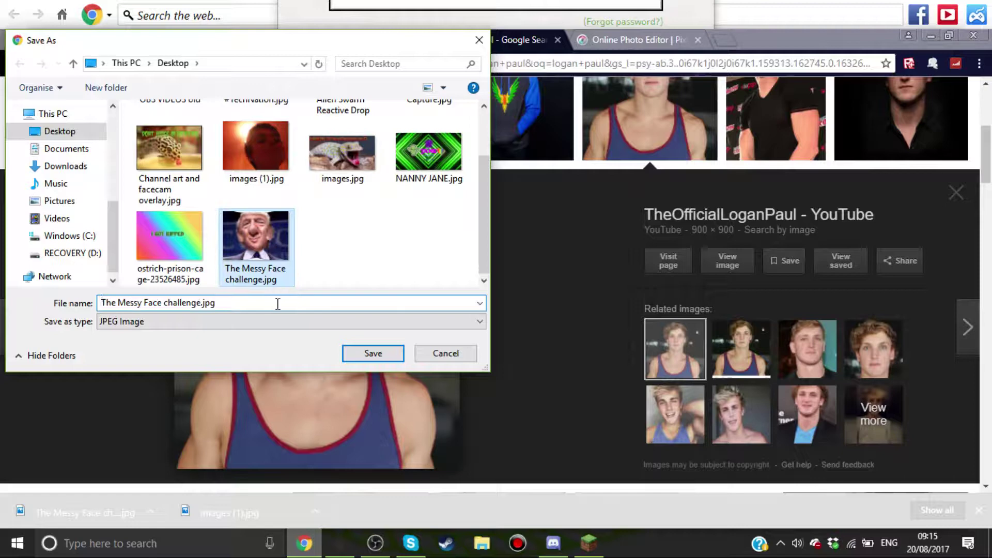
pyautogui.click(393, 357)
pyautogui.click(535, 292)
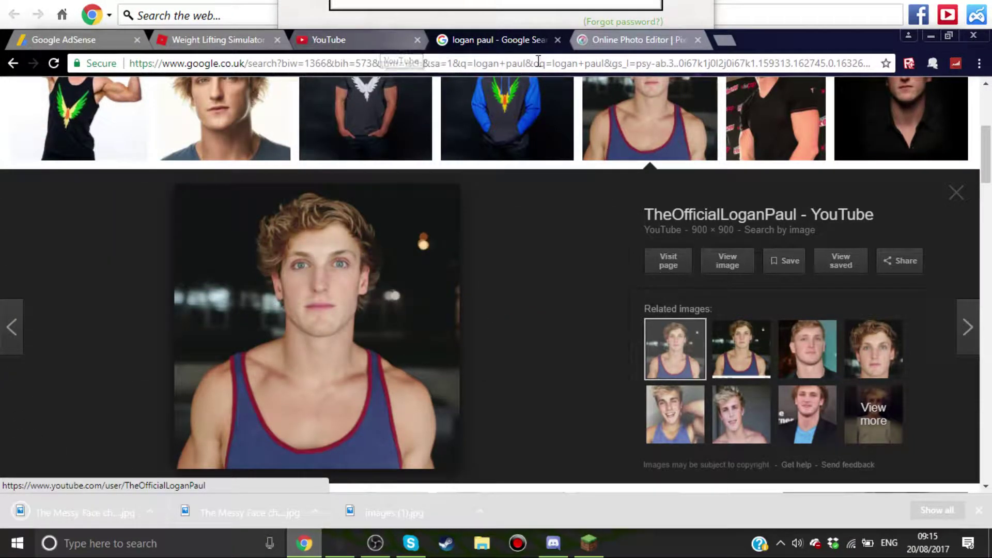
pyautogui.click(641, 39)
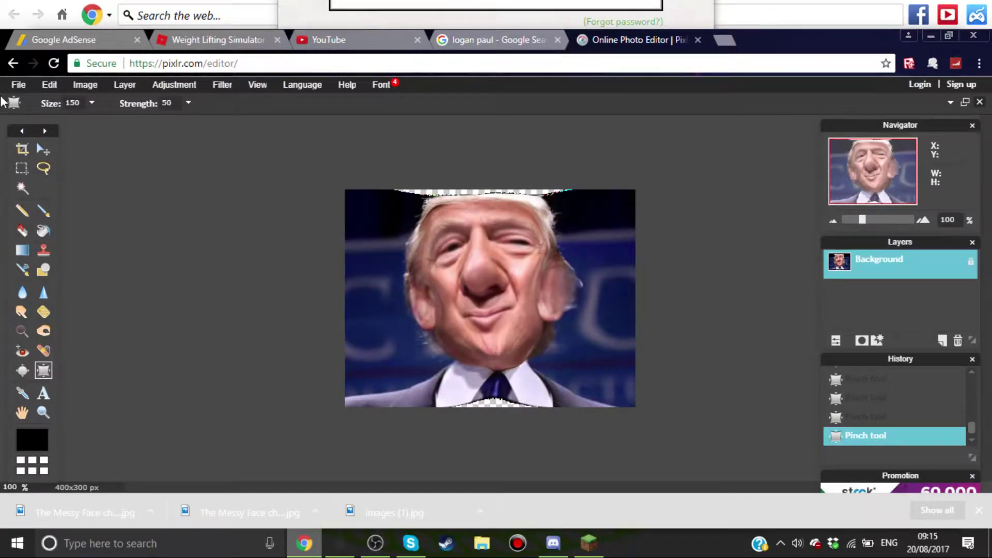
# - Open the new 900x900 px The Messy Face challenge.jpg from the Desktop in Pixlr
pyautogui.click(18, 84)
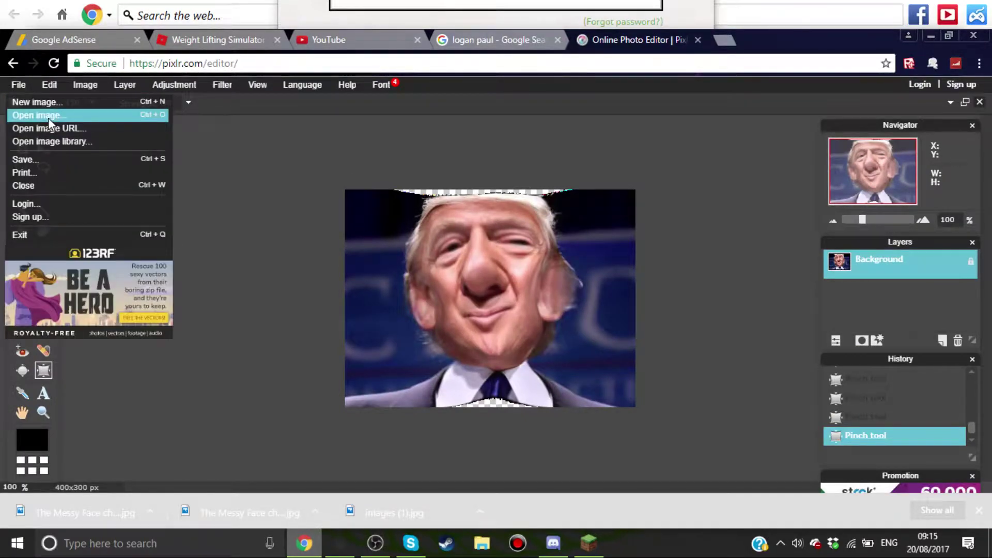
pyautogui.click(49, 118)
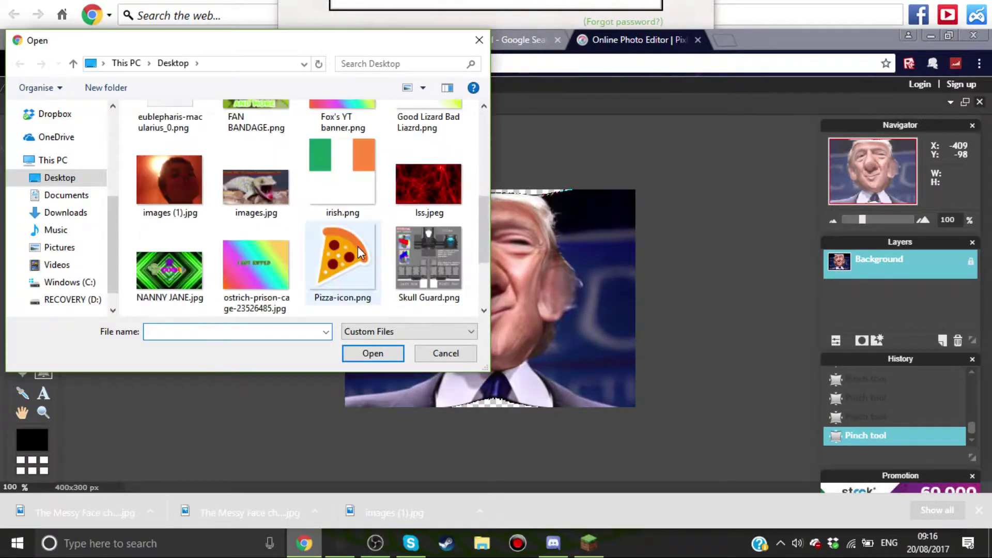
pyautogui.scroll(-2, 358, 246)
pyautogui.click(193, 259)
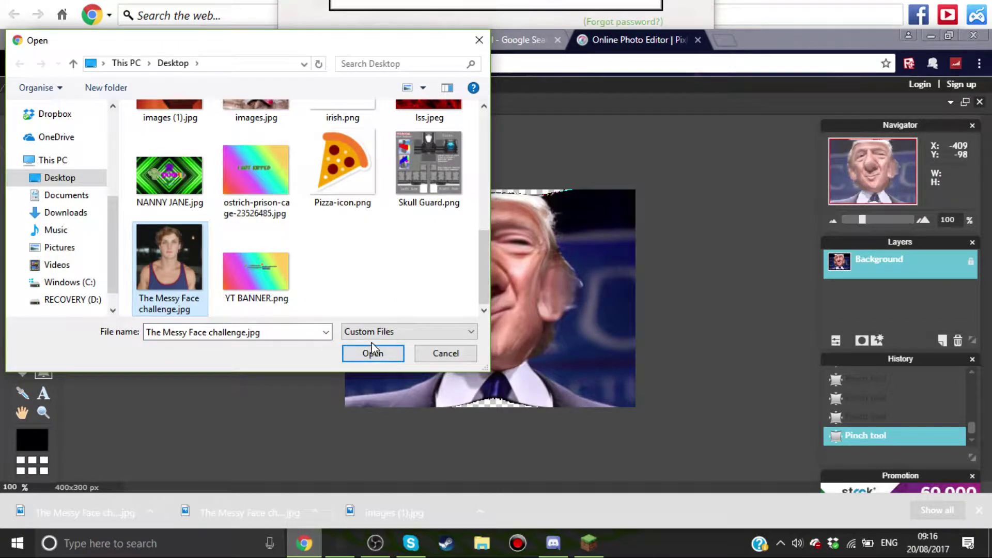
pyautogui.click(372, 351)
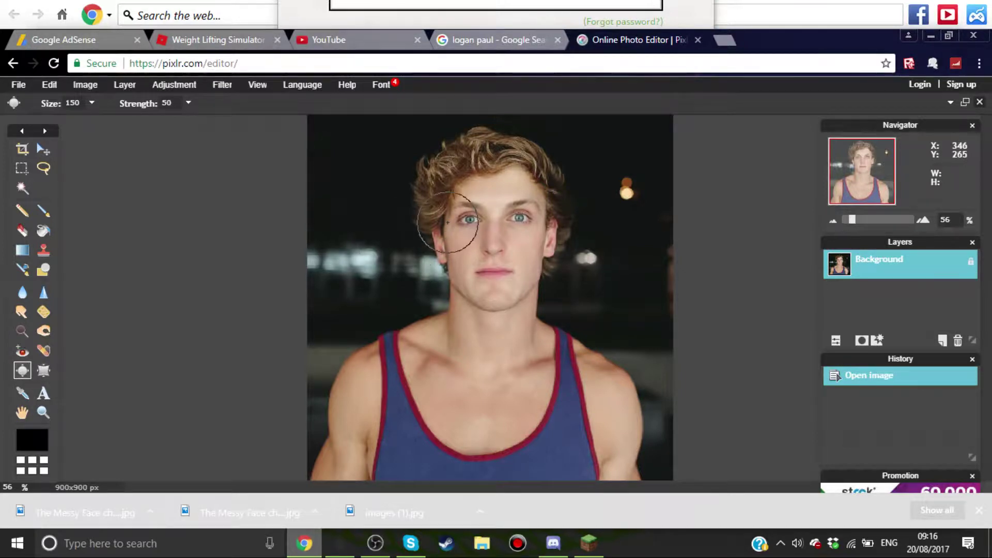
# - Bloat both eyes to make them larger
pyautogui.click(473, 221)
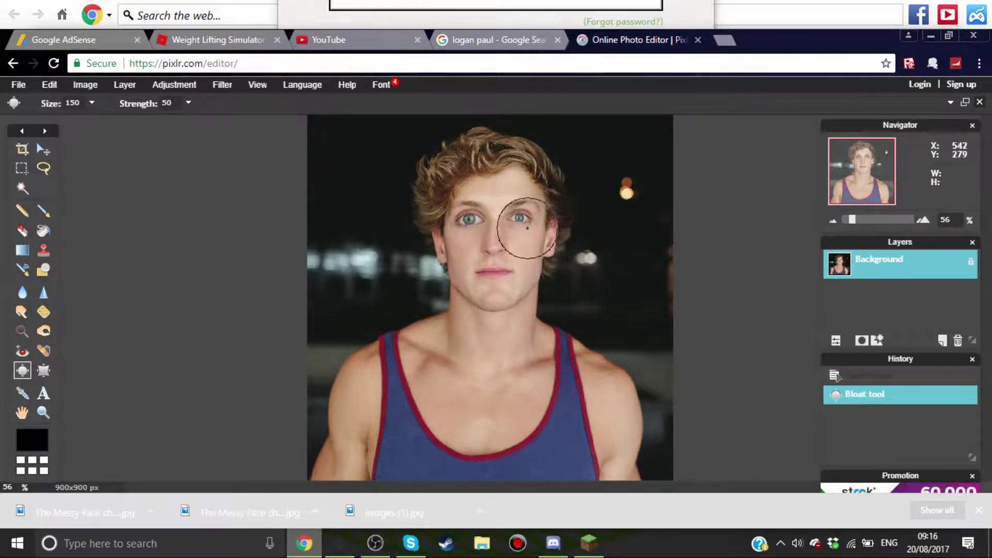
pyautogui.click(522, 216)
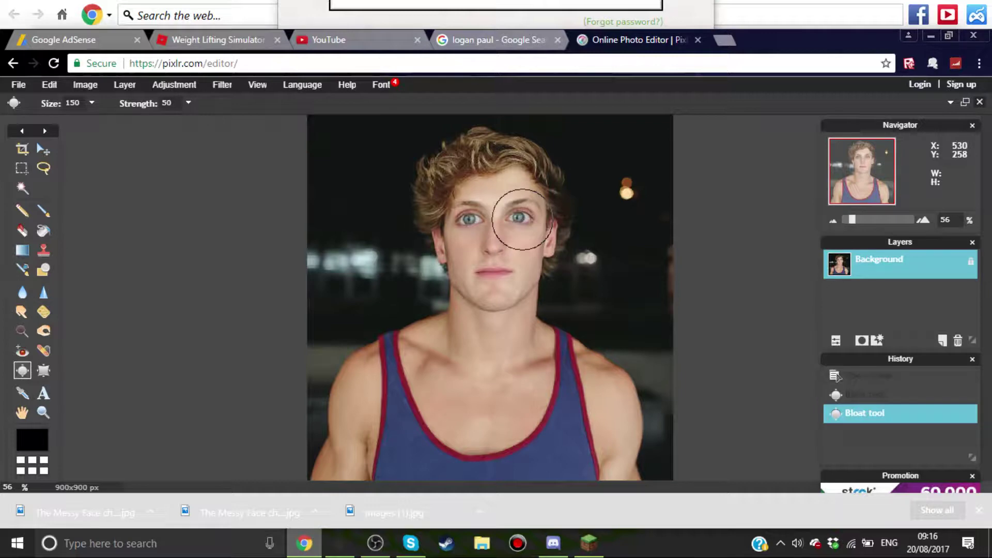
pyautogui.click(472, 221)
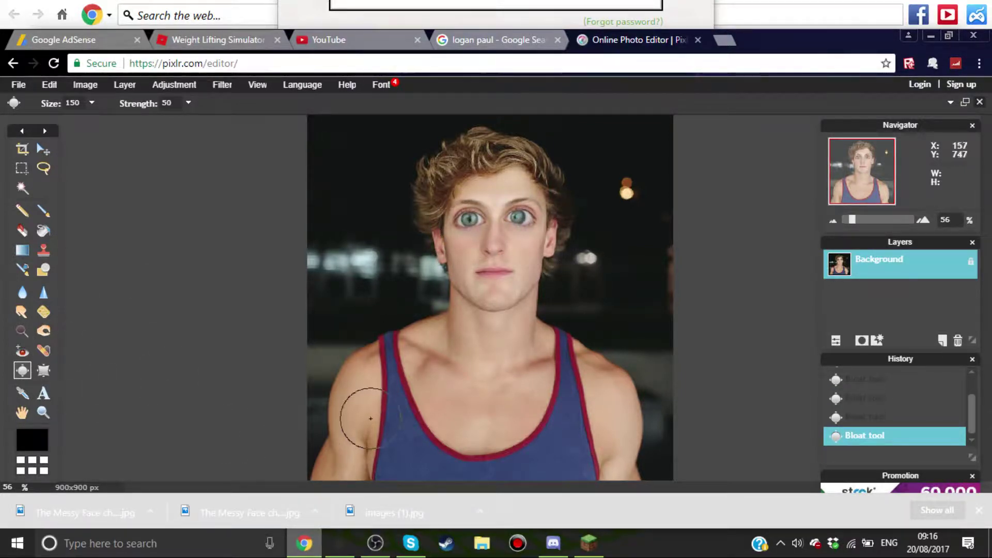
# - Bloat the left shoulder, both upper arms and chest strap, then pinch the nose and mouth
pyautogui.click(355, 416)
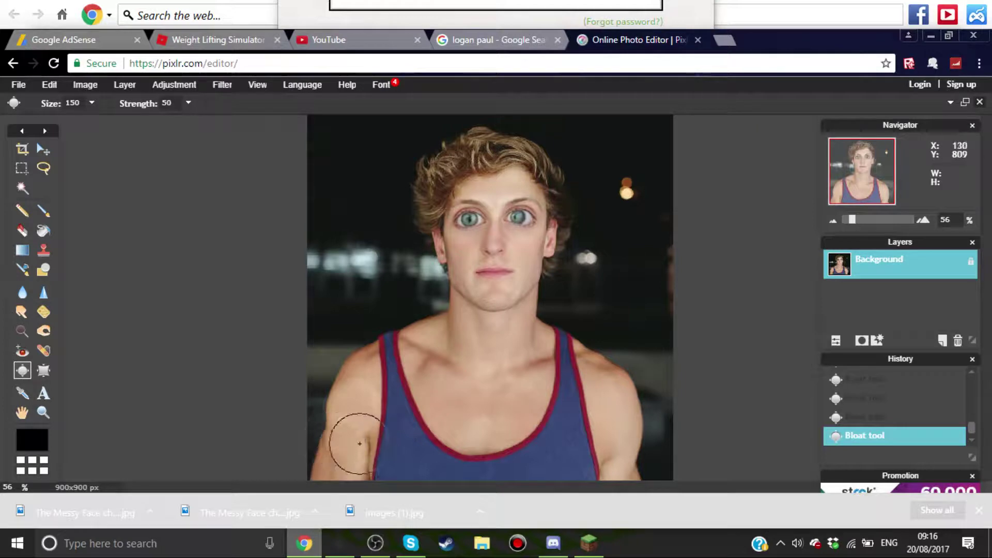
pyautogui.click(355, 443)
pyautogui.click(343, 439)
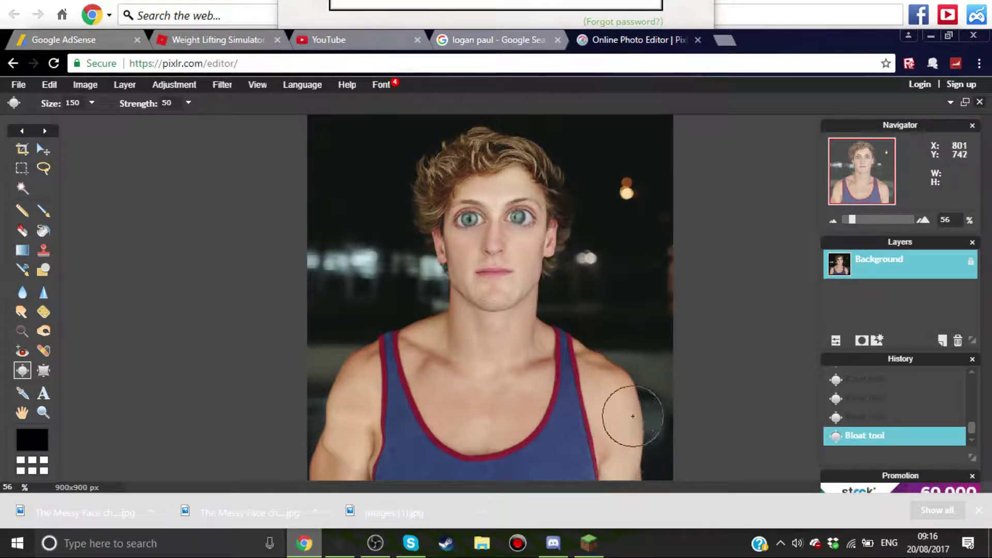
pyautogui.click(632, 431)
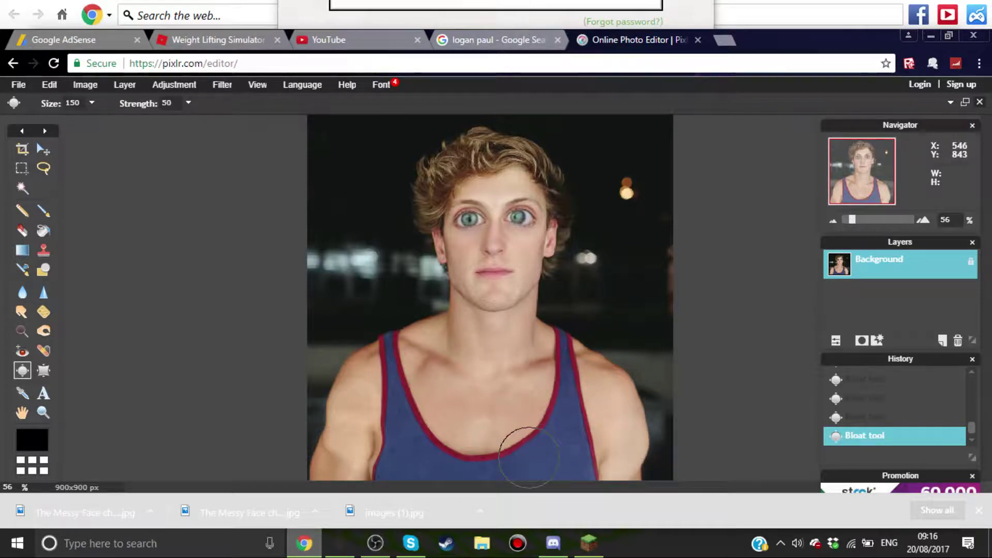
pyautogui.moveTo(432, 445); pyautogui.dragTo(437, 447)
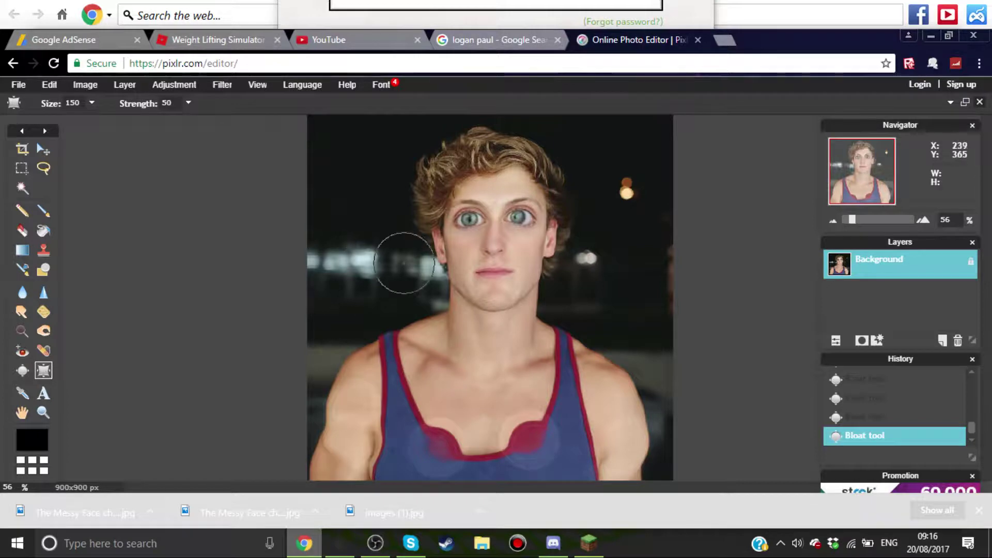
pyautogui.moveTo(476, 255); pyautogui.dragTo(488, 245)
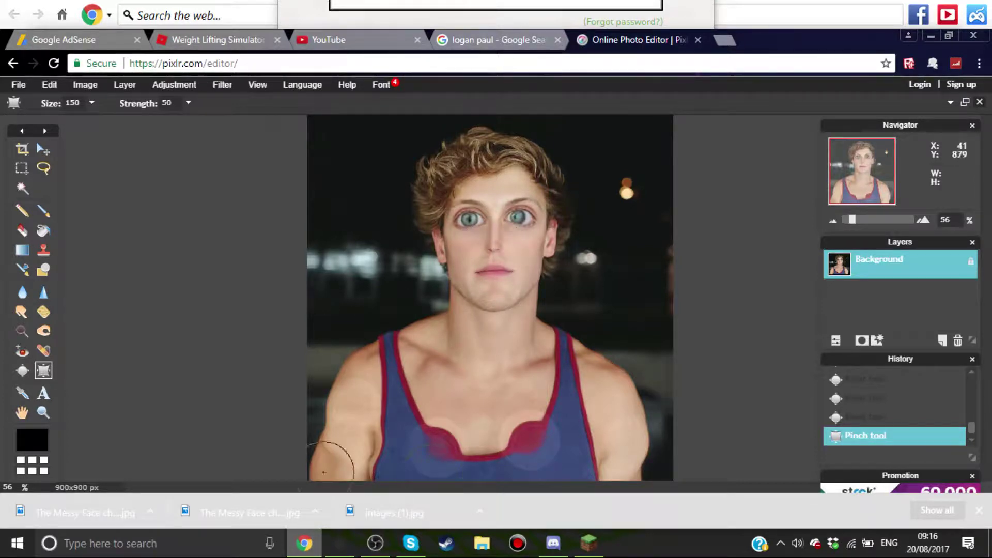
# - Burn a dark moustache into the skin between the nose and upper lip
pyautogui.click(52, 327)
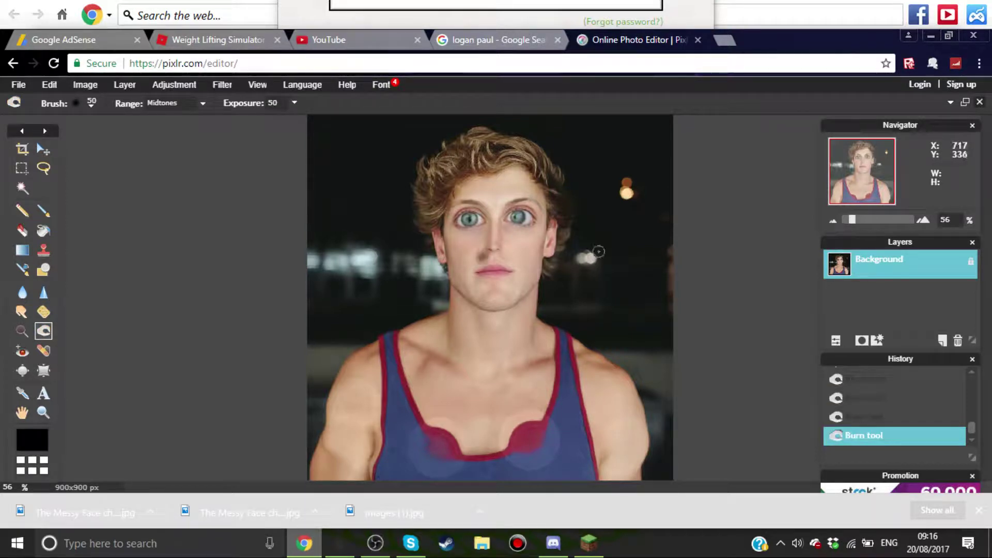
pyautogui.moveTo(481, 260)
pyautogui.mouseDown()
pyautogui.moveTo(467, 265)
pyautogui.moveTo(511, 260)
pyautogui.mouseUp()
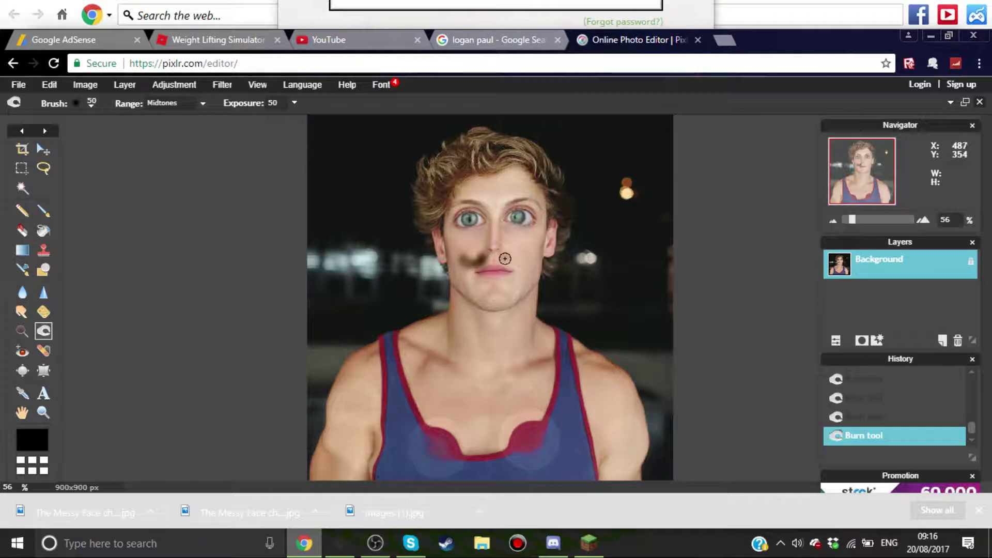
pyautogui.moveTo(505, 261); pyautogui.dragTo(516, 269)
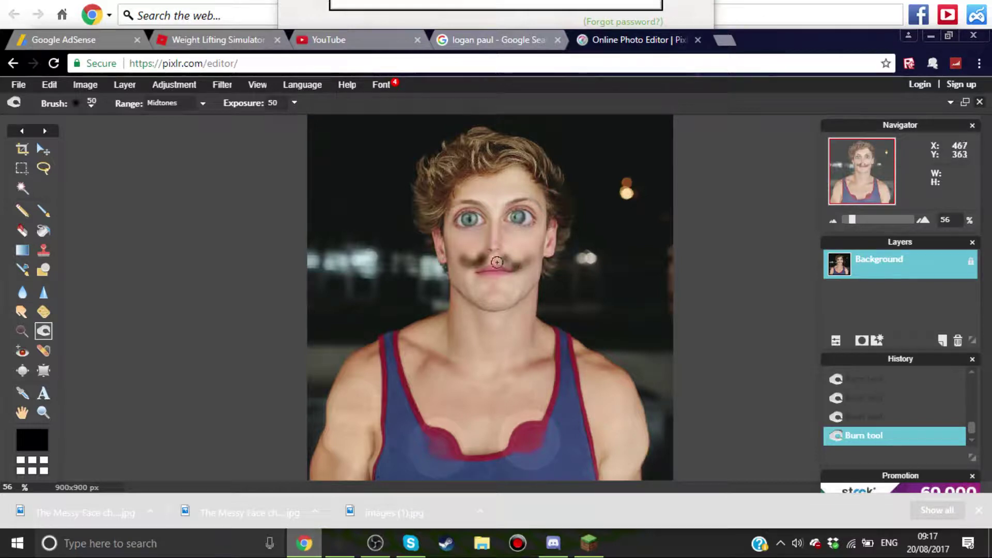
pyautogui.moveTo(496, 262); pyautogui.dragTo(464, 273)
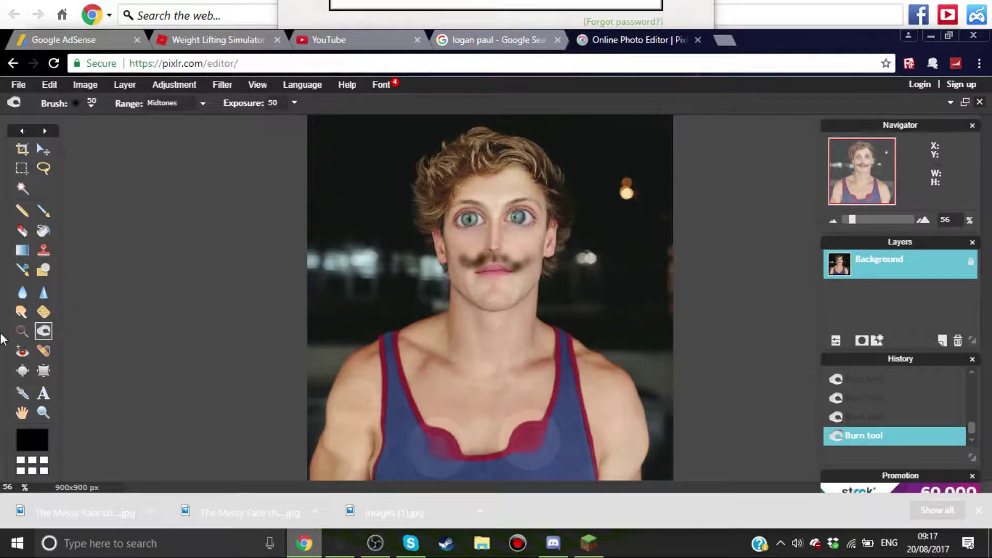
# - Smudge the nose, chin and neck, then bring Discord to the front
pyautogui.click(22, 312)
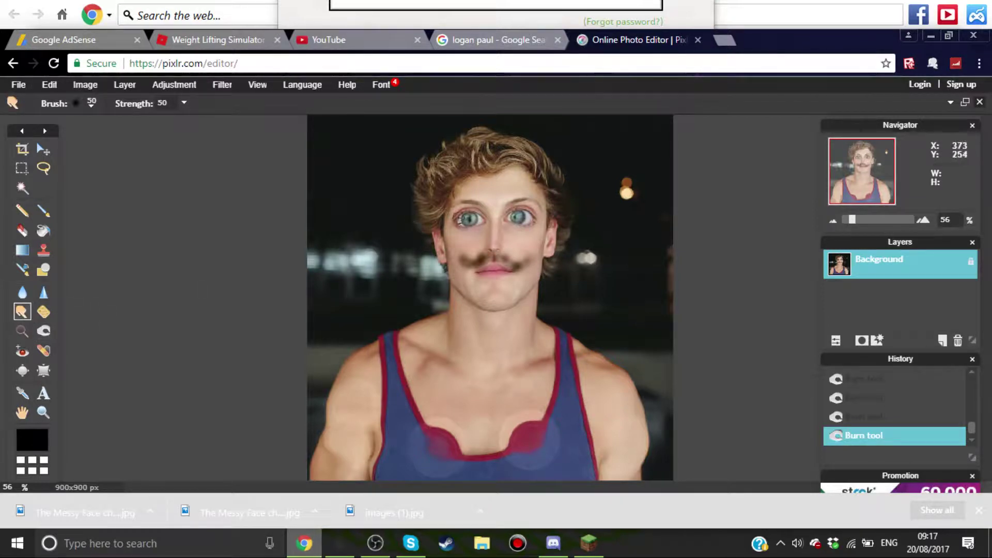
pyautogui.moveTo(486, 230); pyautogui.dragTo(494, 251)
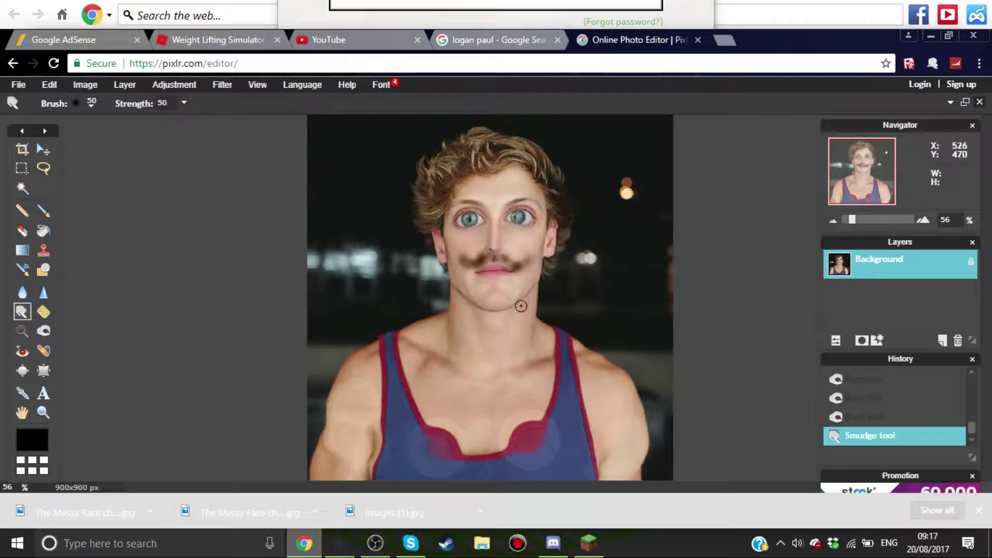
pyautogui.moveTo(521, 306)
pyautogui.mouseDown()
pyautogui.moveTo(497, 379)
pyautogui.moveTo(498, 333)
pyautogui.mouseUp()
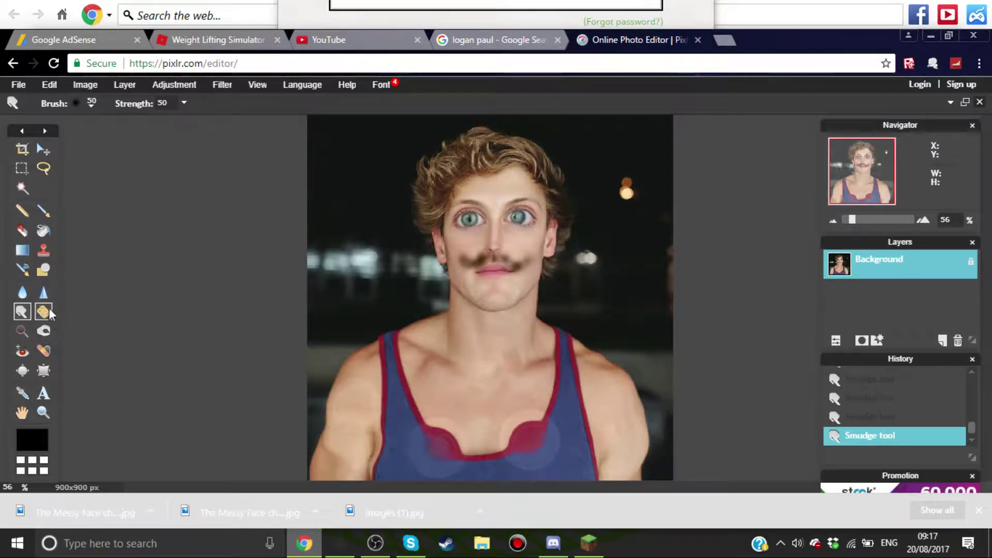
pyautogui.click(553, 543)
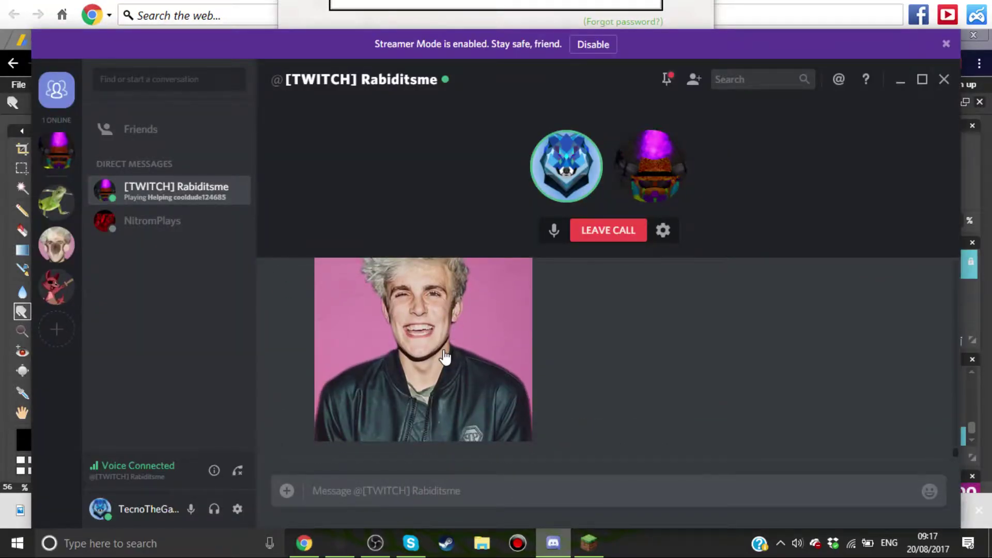
# - View TechNation's #general channel, return to the direct message, then go back to Pixlr
pyautogui.click(47, 247)
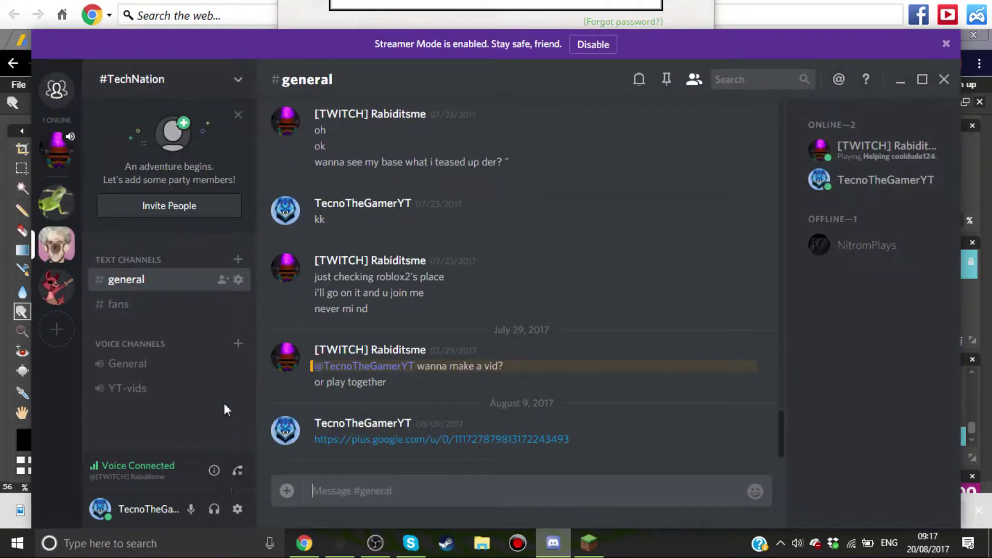
pyautogui.click(66, 171)
pyautogui.click(305, 542)
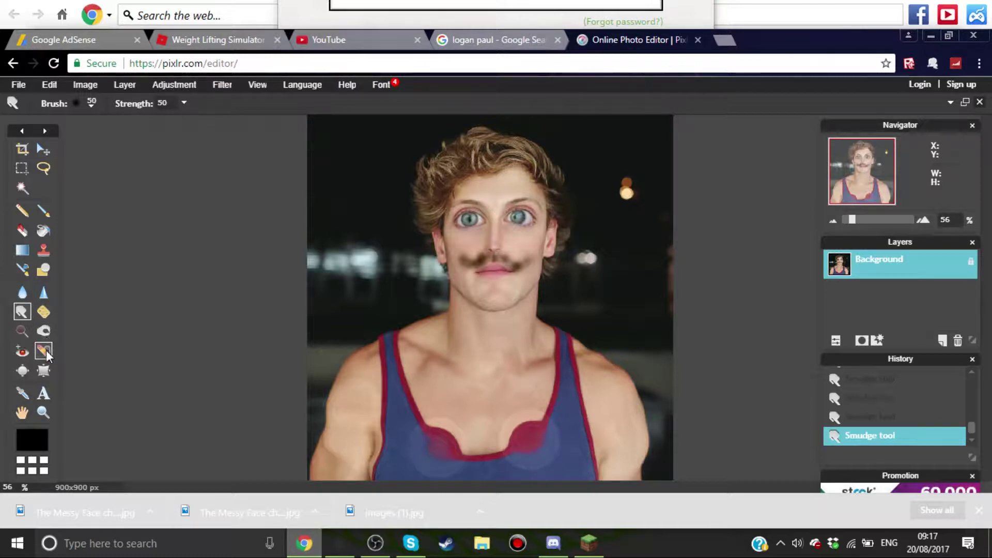
# - Burn dark, blotchy patches across the chest just inside the red tank-top neckline
pyautogui.click(43, 372)
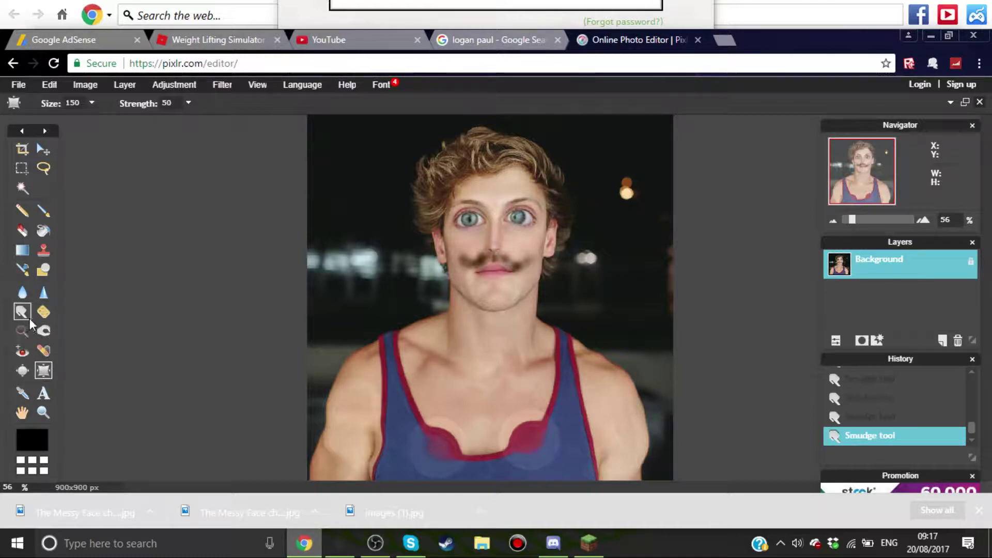
pyautogui.click(44, 330)
pyautogui.moveTo(466, 449); pyautogui.dragTo(480, 456)
pyautogui.moveTo(479, 456)
pyautogui.mouseDown()
pyautogui.moveTo(503, 444)
pyautogui.moveTo(448, 434)
pyautogui.moveTo(460, 441)
pyautogui.moveTo(543, 409)
pyautogui.moveTo(512, 417)
pyautogui.moveTo(478, 453)
pyautogui.moveTo(438, 431)
pyautogui.moveTo(467, 443)
pyautogui.moveTo(516, 419)
pyautogui.mouseUp()
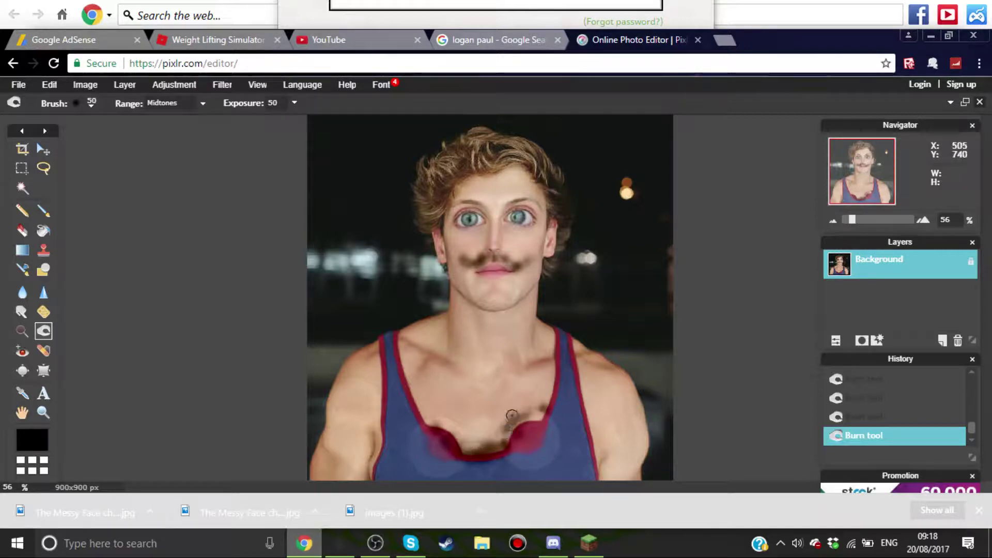
pyautogui.click(419, 427)
pyautogui.moveTo(439, 433)
pyautogui.mouseDown()
pyautogui.moveTo(469, 444)
pyautogui.moveTo(460, 448)
pyautogui.moveTo(449, 429)
pyautogui.mouseUp()
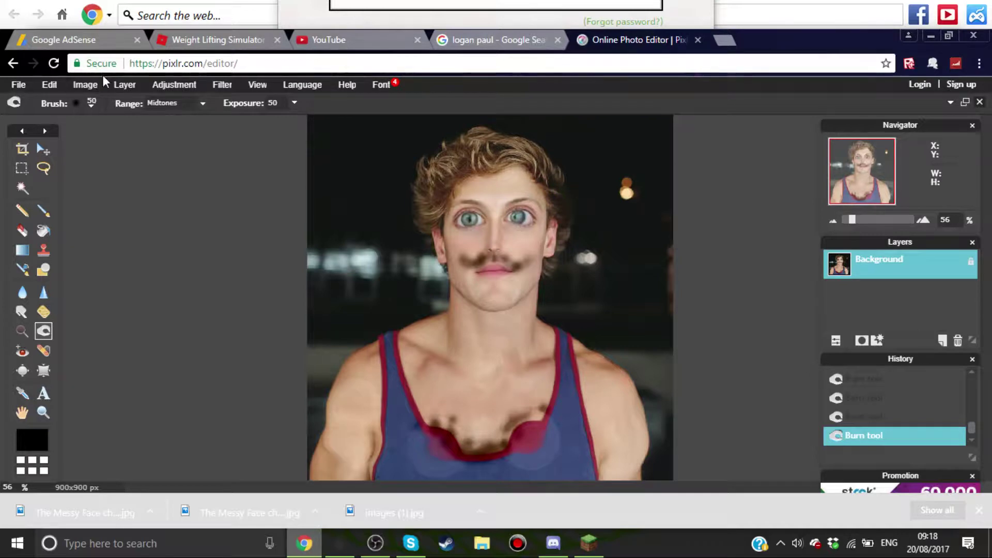
# - Save the caricature over The Messy Face challenge.jpg on the Desktop as a quality-80 JPEG
pyautogui.click(16, 86)
pyautogui.click(63, 161)
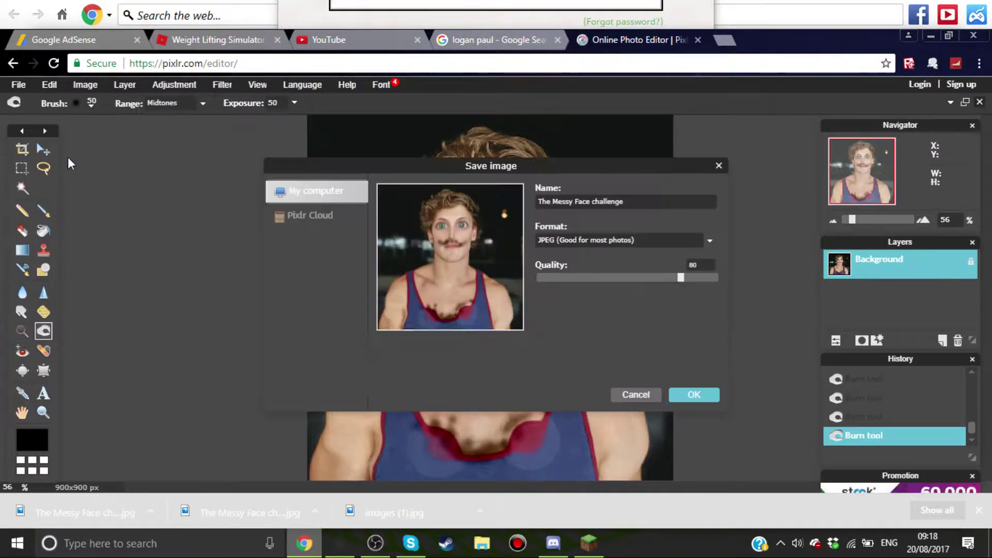
pyautogui.click(681, 393)
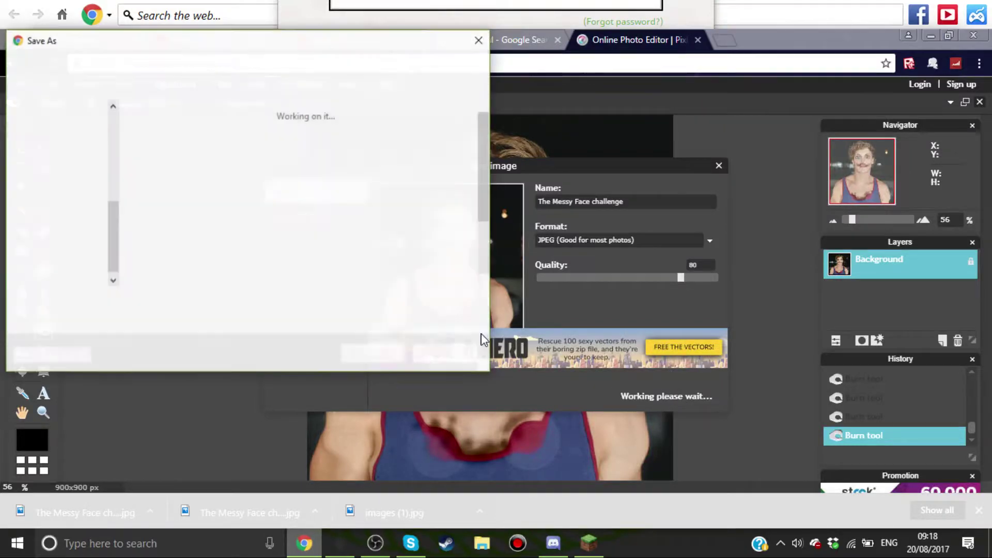
pyautogui.scroll(-1, 337, 257)
pyautogui.click(289, 277)
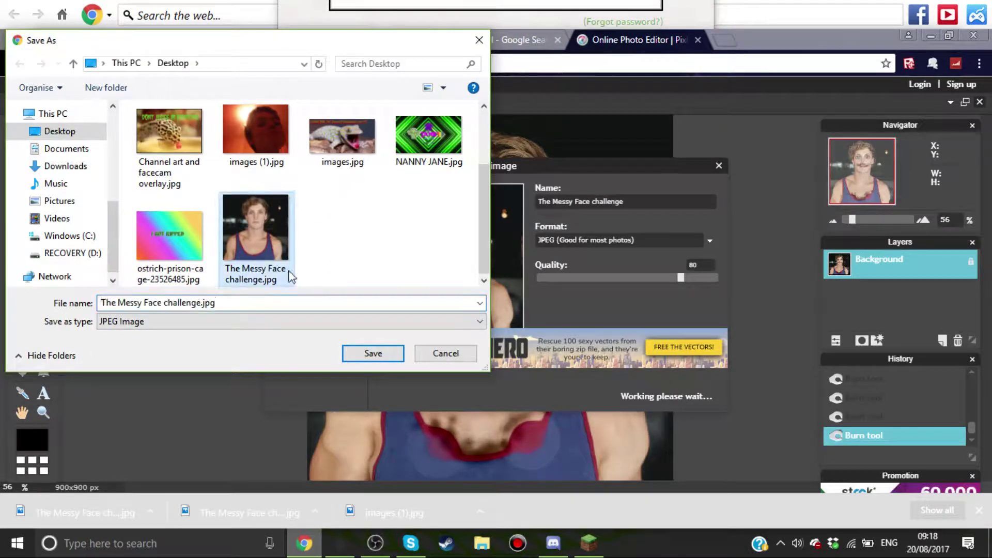
pyautogui.click(389, 352)
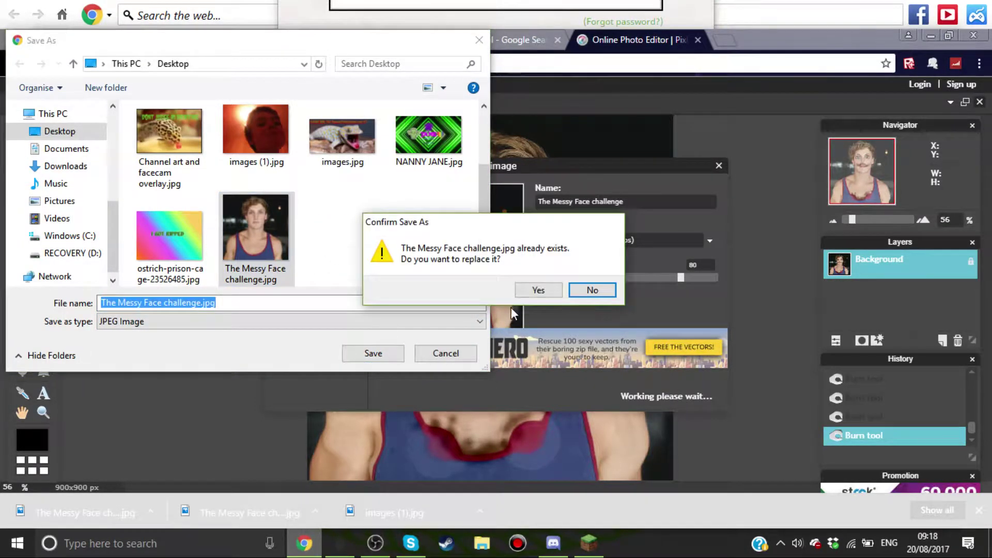
pyautogui.click(536, 290)
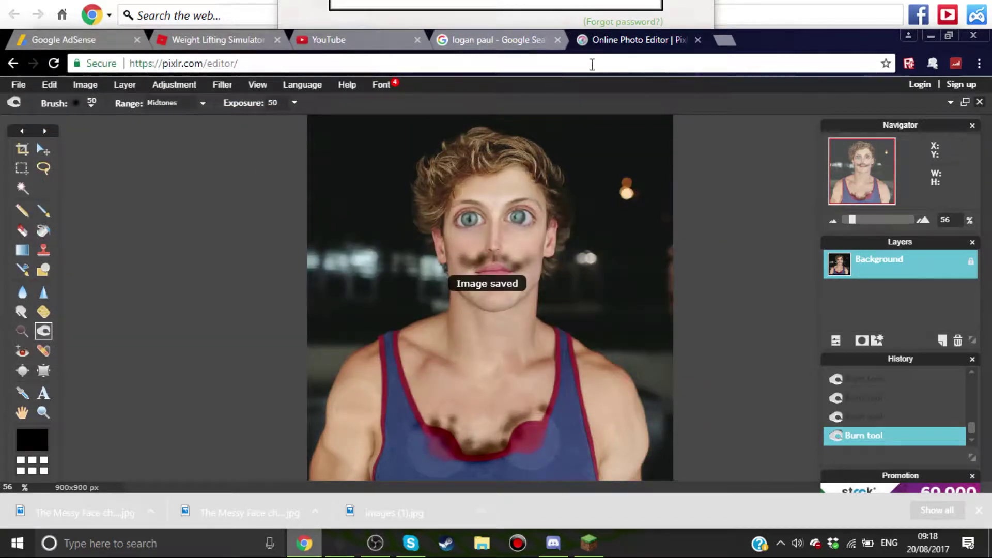
# - Upload The Messy Face challenge.jpg into the Discord direct message
pyautogui.click(558, 537)
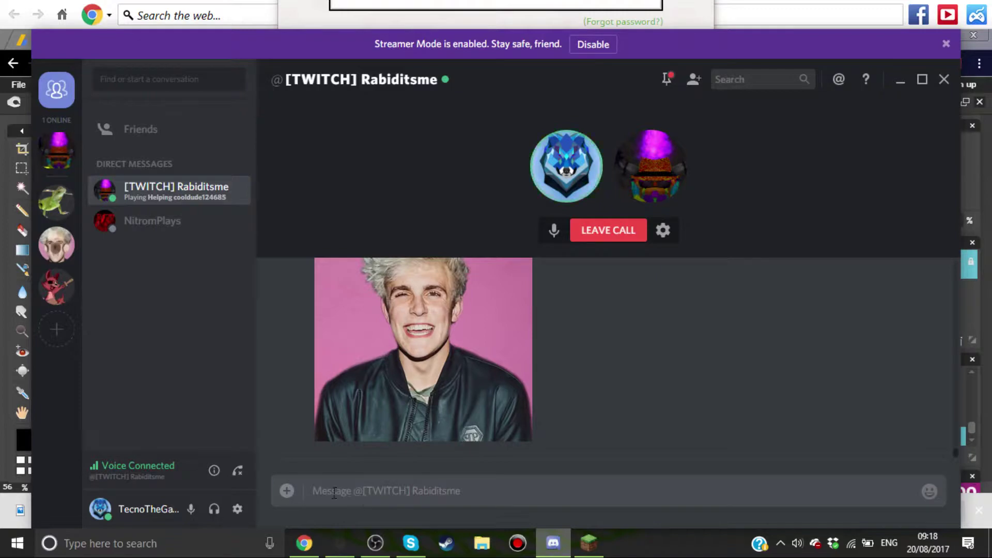
pyautogui.click(287, 491)
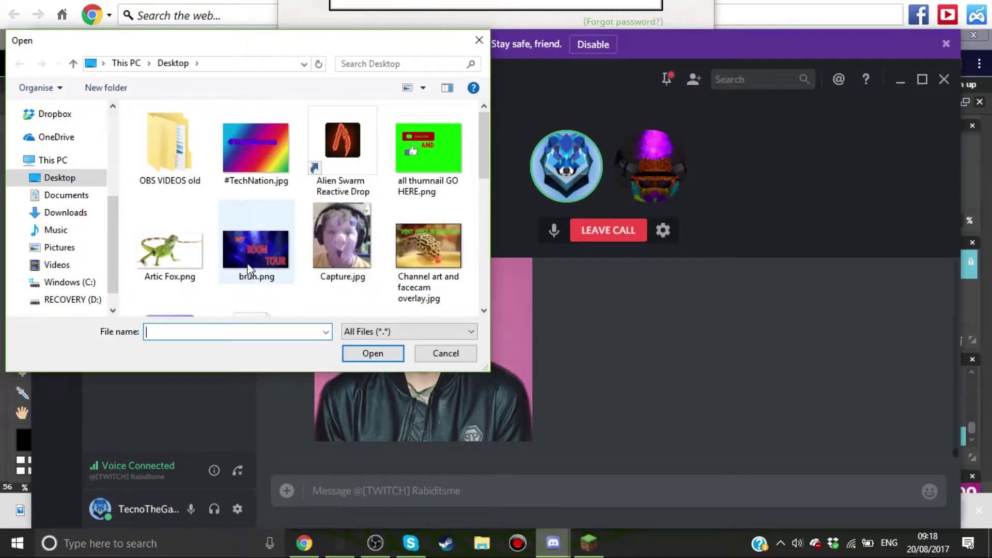
pyautogui.scroll(-5, 302, 307)
pyautogui.click(341, 269)
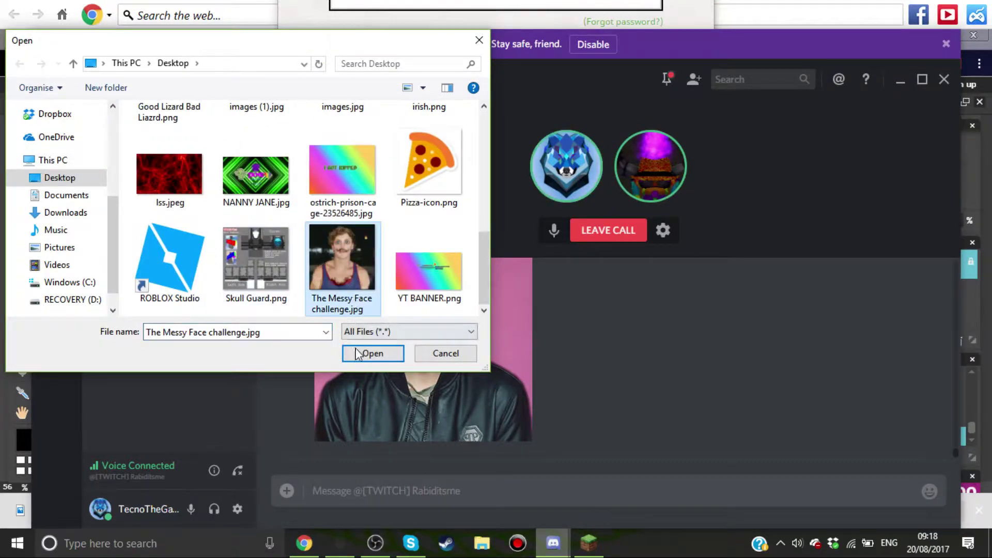
pyautogui.click(372, 353)
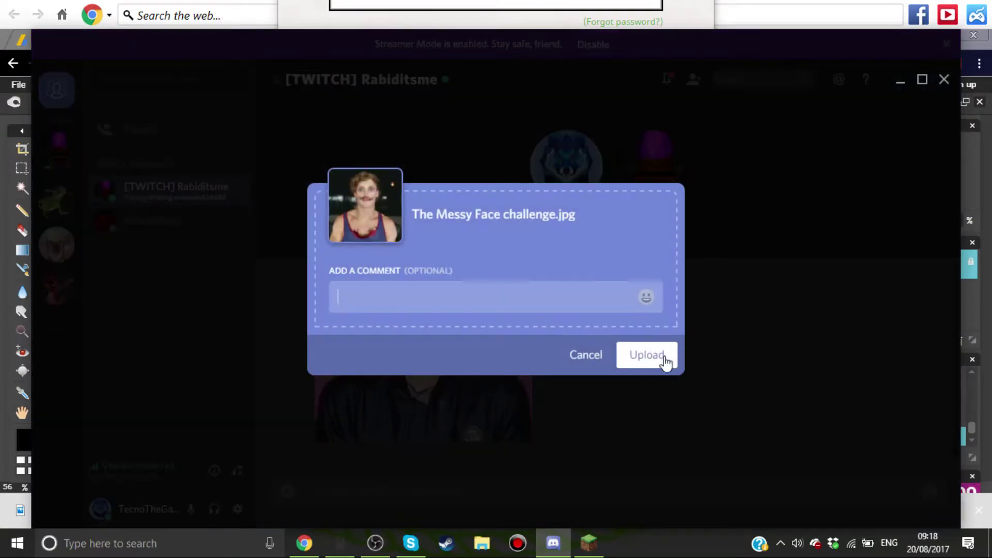
pyautogui.click(662, 358)
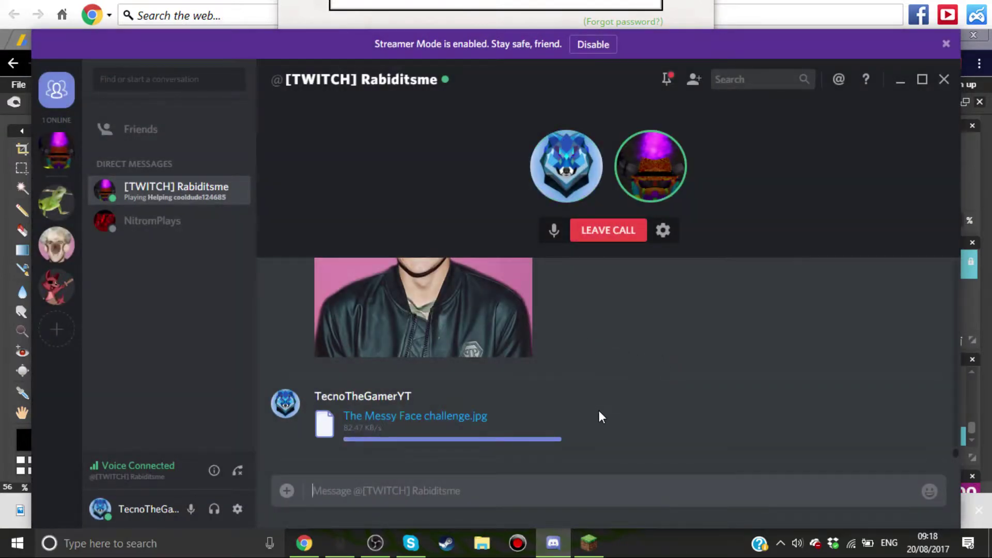
# - Open the pink-background photo's link from the chat in the web browser
pyautogui.scroll(3, 600, 411)
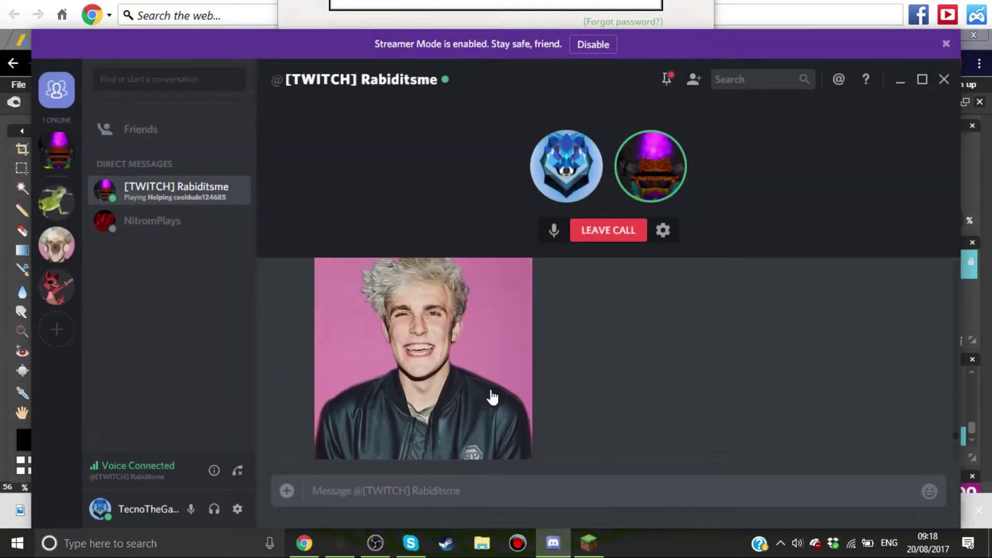
pyautogui.rightClick(405, 347)
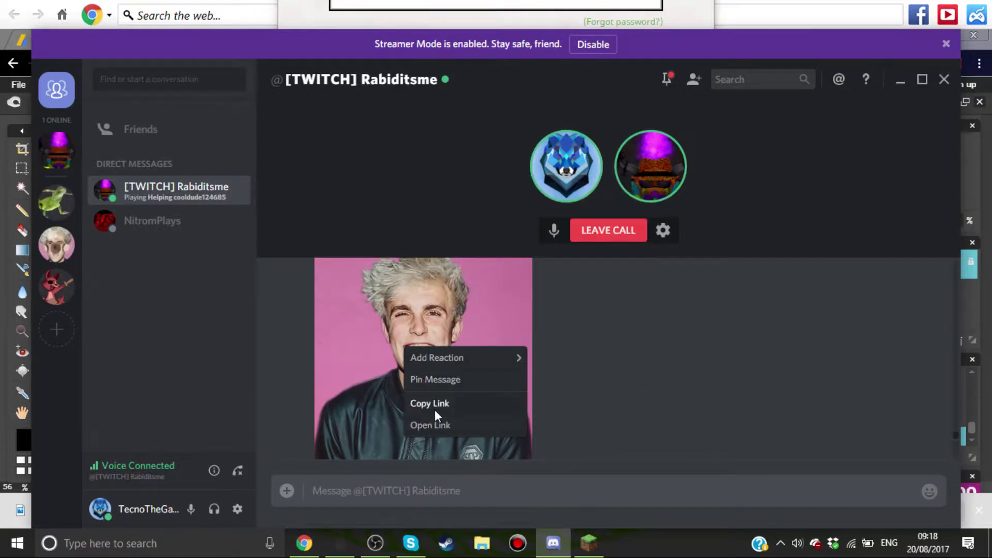
pyautogui.click(438, 422)
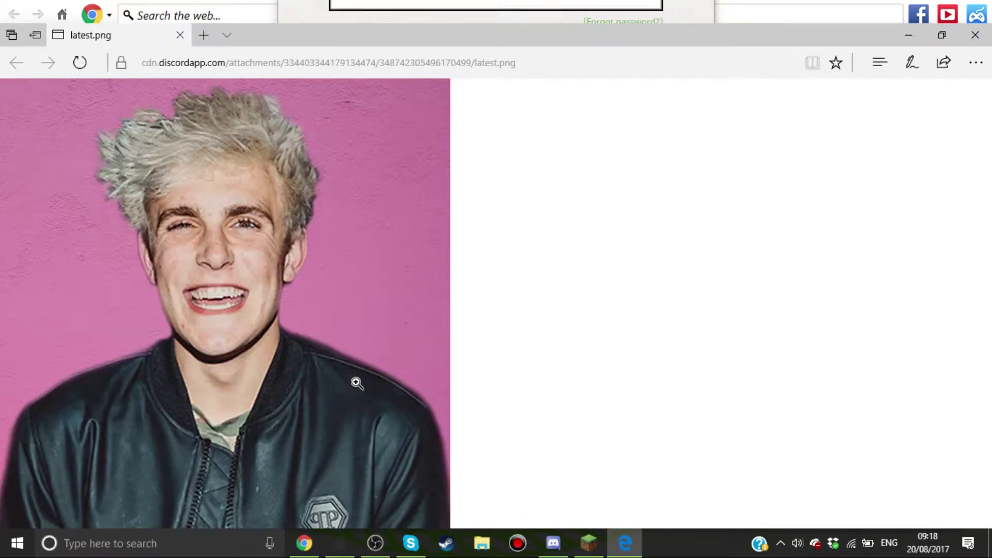
# - Save the pink-background picture from Edge to the Desktop under the new name 'e'
pyautogui.rightClick(356, 381)
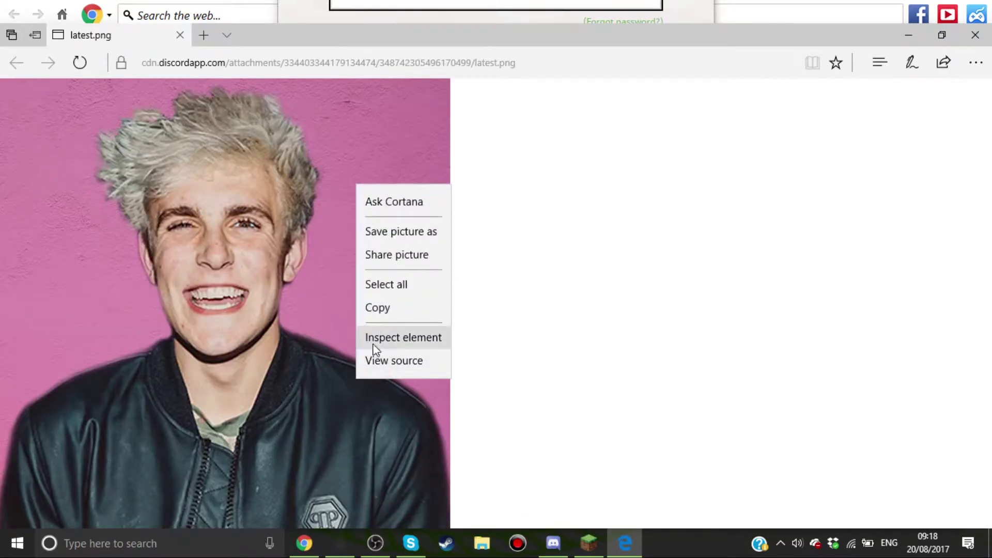
pyautogui.click(400, 237)
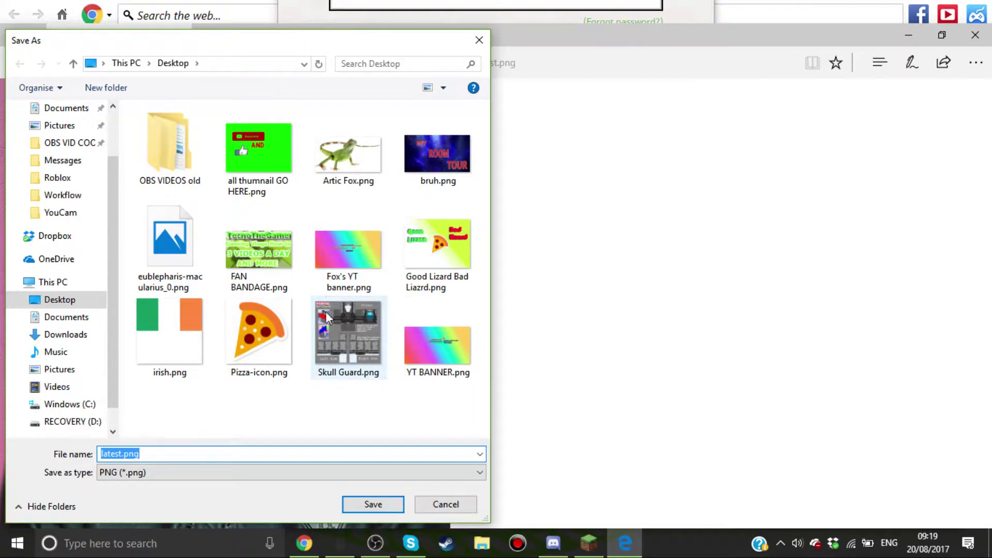
pyautogui.scroll(2, 55, 282)
pyautogui.click(93, 137)
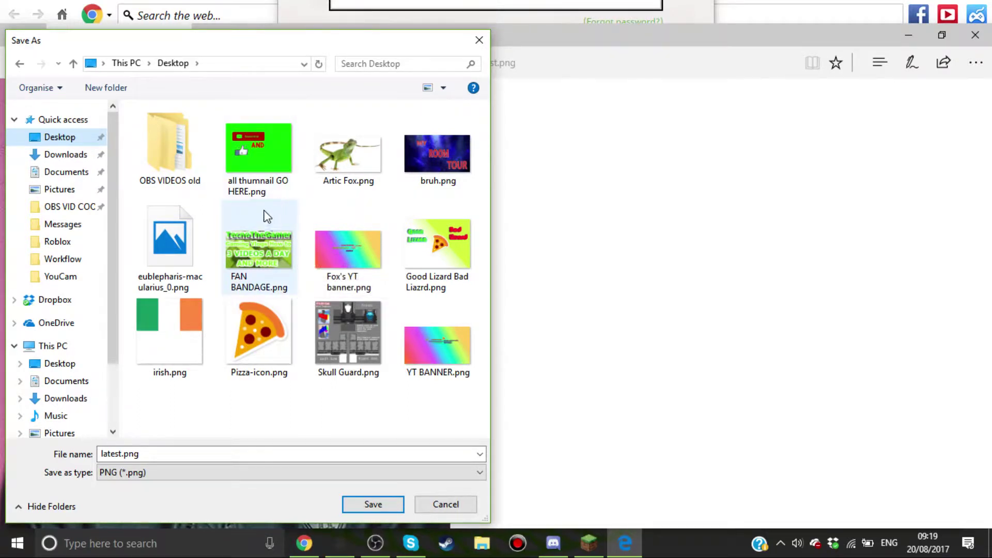
pyautogui.doubleClick(272, 453)
pyautogui.click(80, 368)
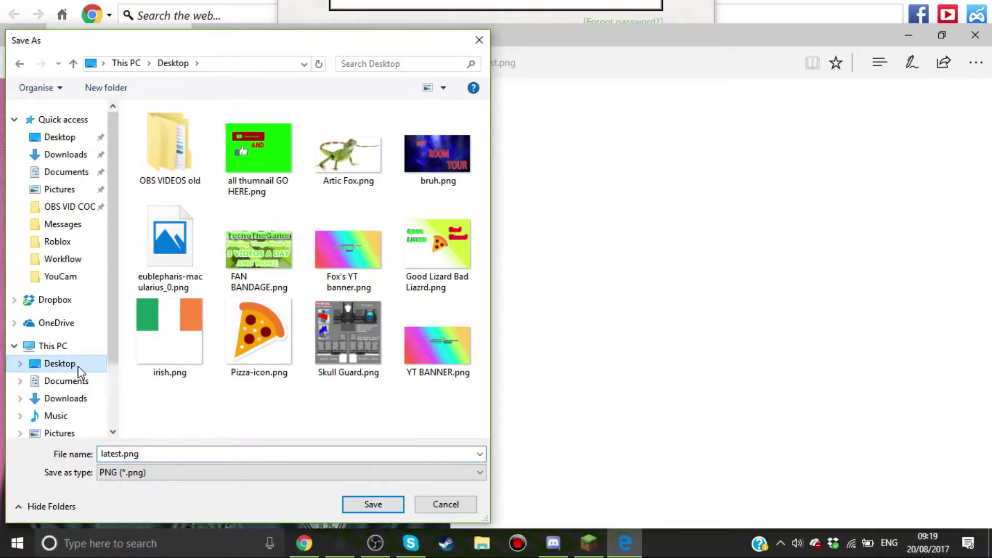
pyautogui.doubleClick(206, 456)
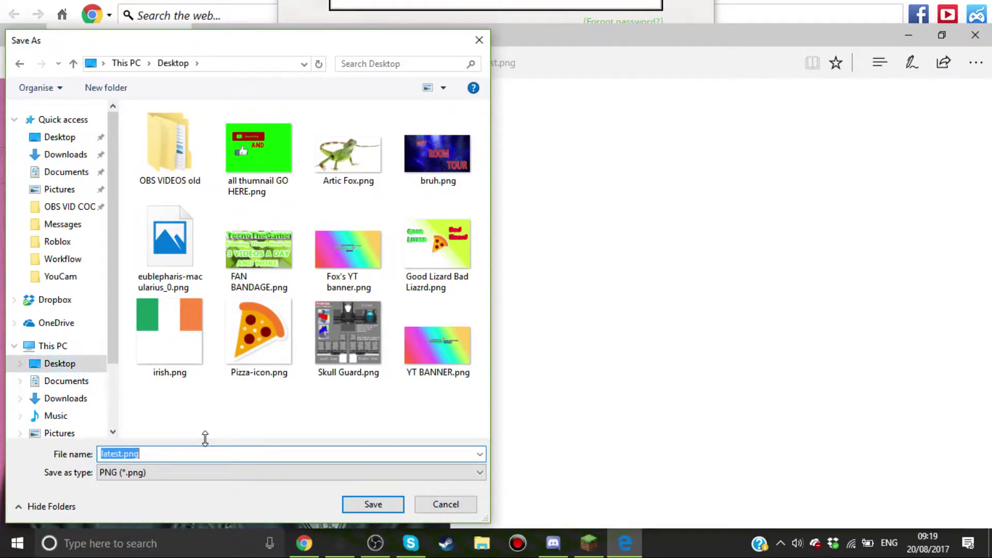
pyautogui.press('BackSpace')
pyautogui.write('e')
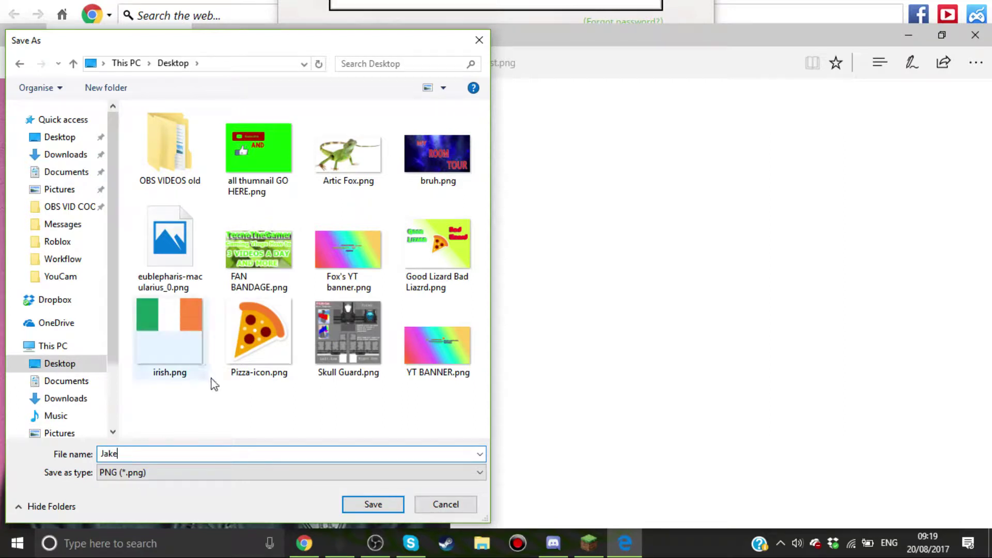
pyautogui.click(374, 502)
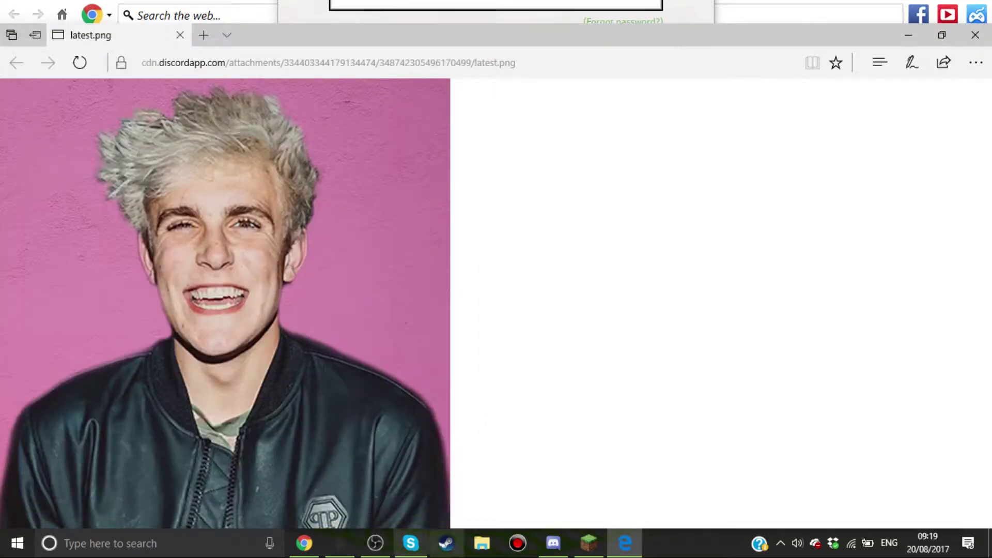
# - Close the Edge photo window and return to Pixlr Editor
pyautogui.click(975, 34)
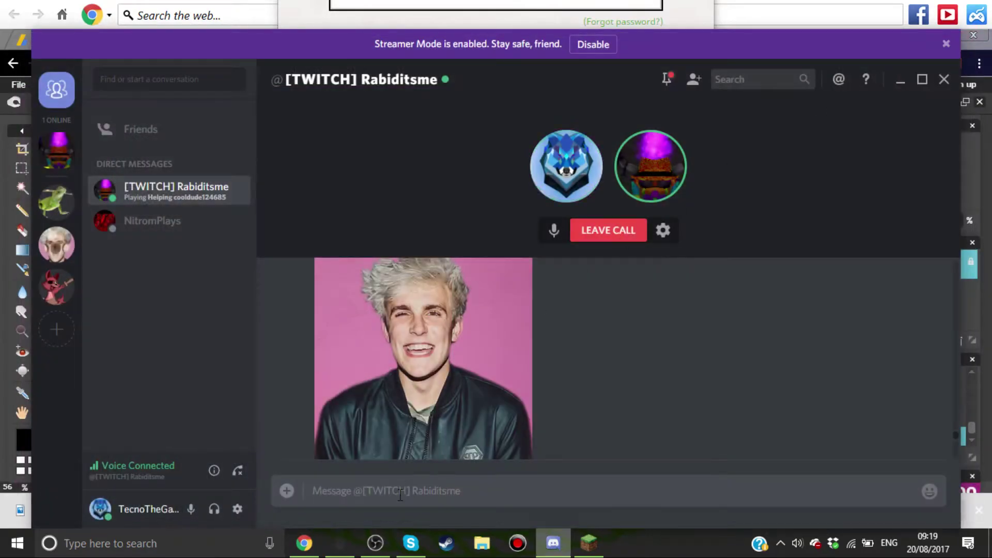
pyautogui.click(305, 543)
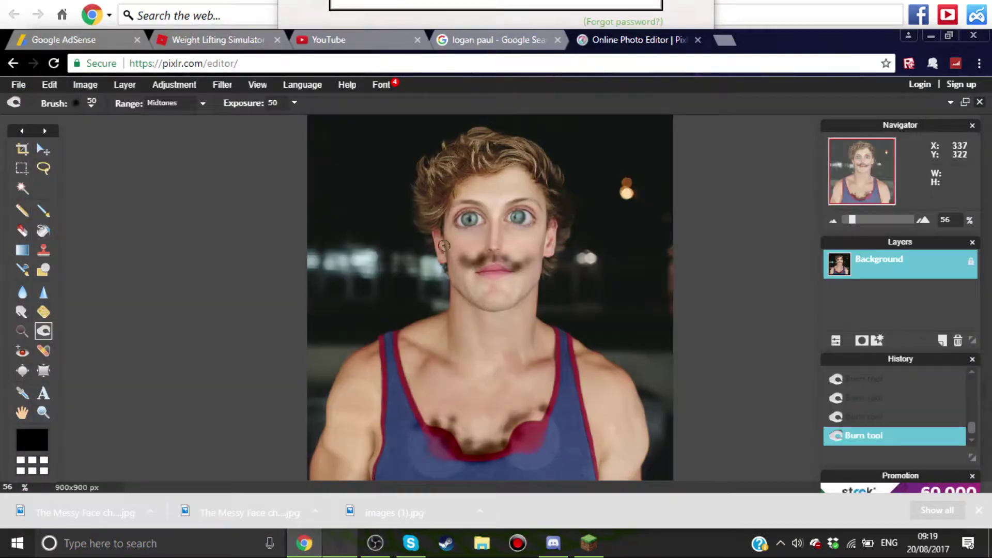
pyautogui.click(553, 543)
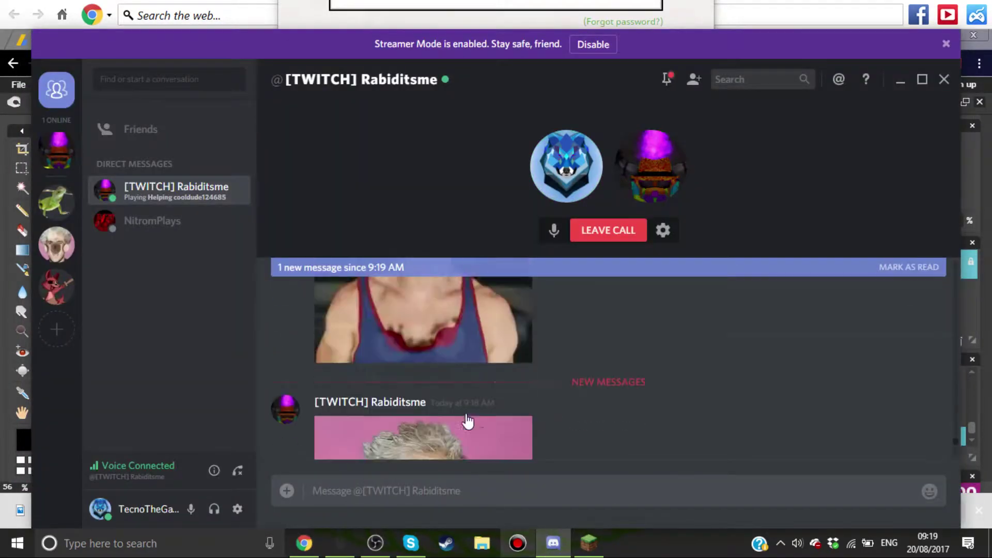
pyautogui.click(304, 543)
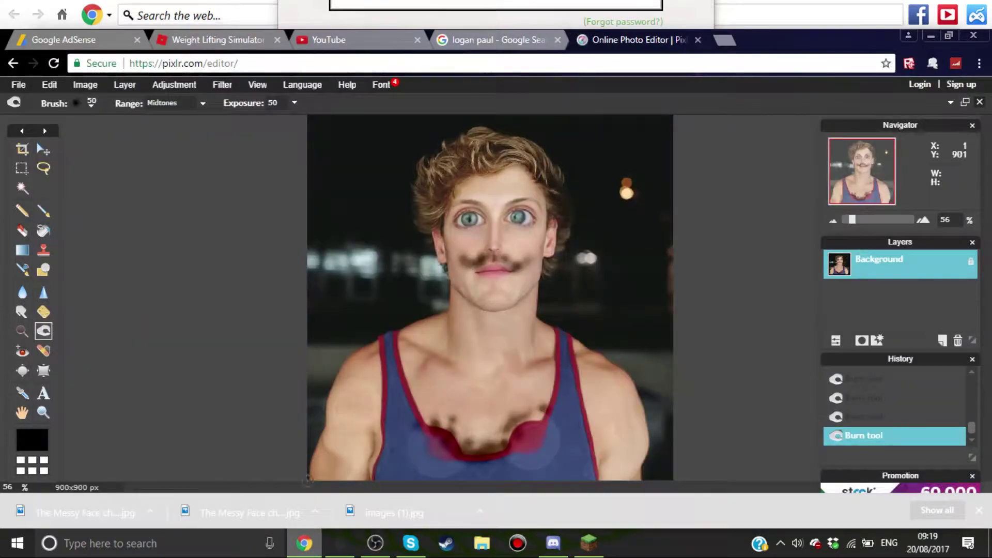
# - Open the saved pink-background PNG from the Desktop in Pixlr Editor
pyautogui.click(18, 84)
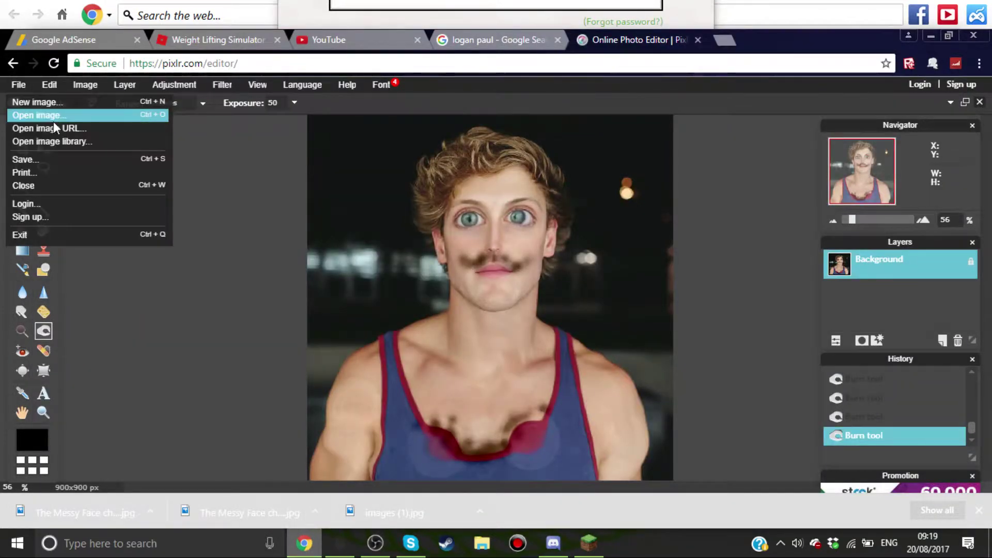
pyautogui.click(53, 110)
pyautogui.click(490, 361)
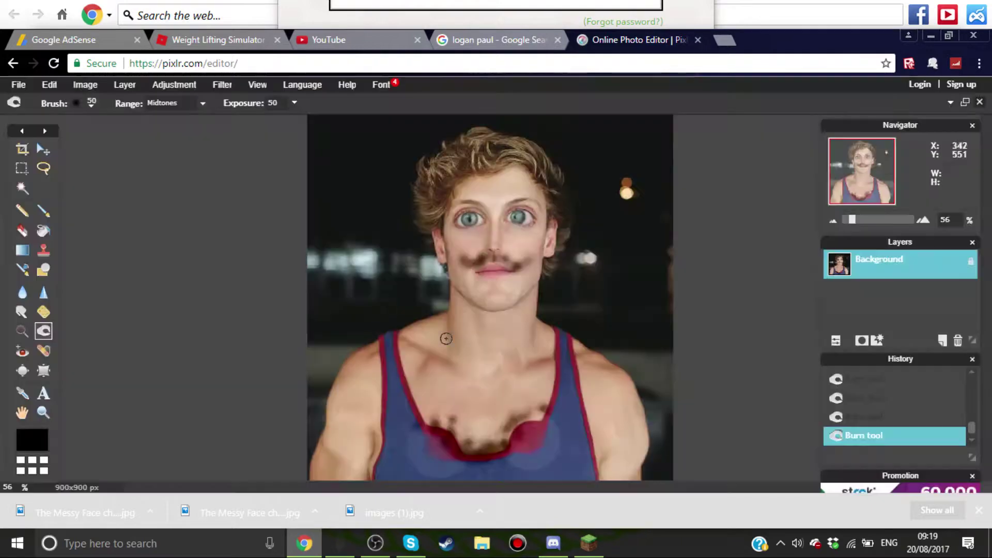
pyautogui.click(26, 88)
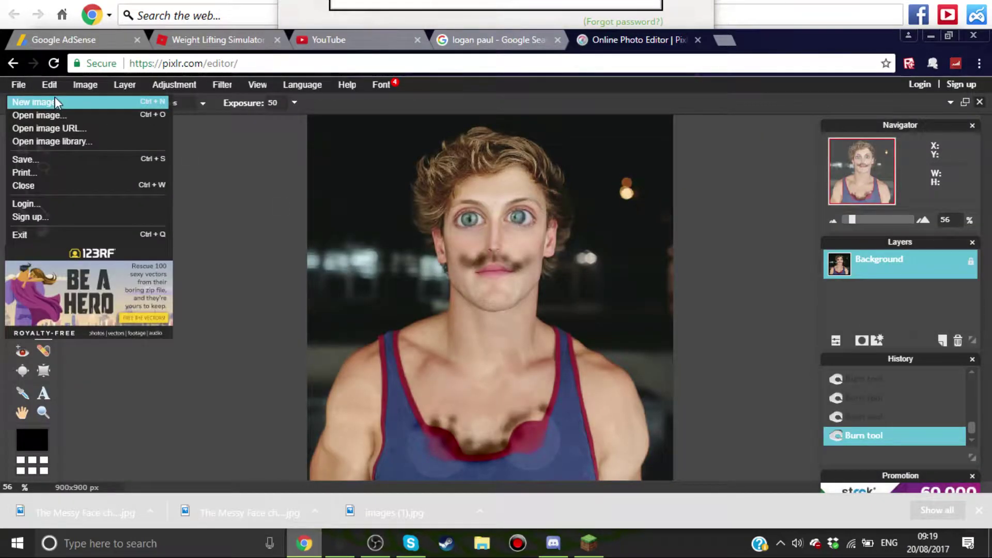
pyautogui.click(55, 112)
pyautogui.scroll(-5, 322, 248)
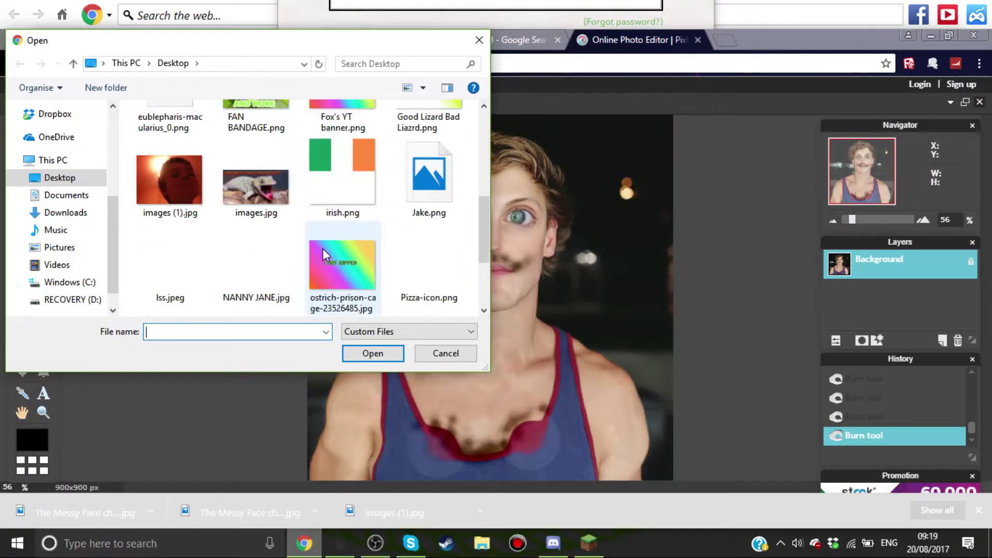
pyautogui.scroll(-2, 326, 269)
pyautogui.scroll(1, 278, 284)
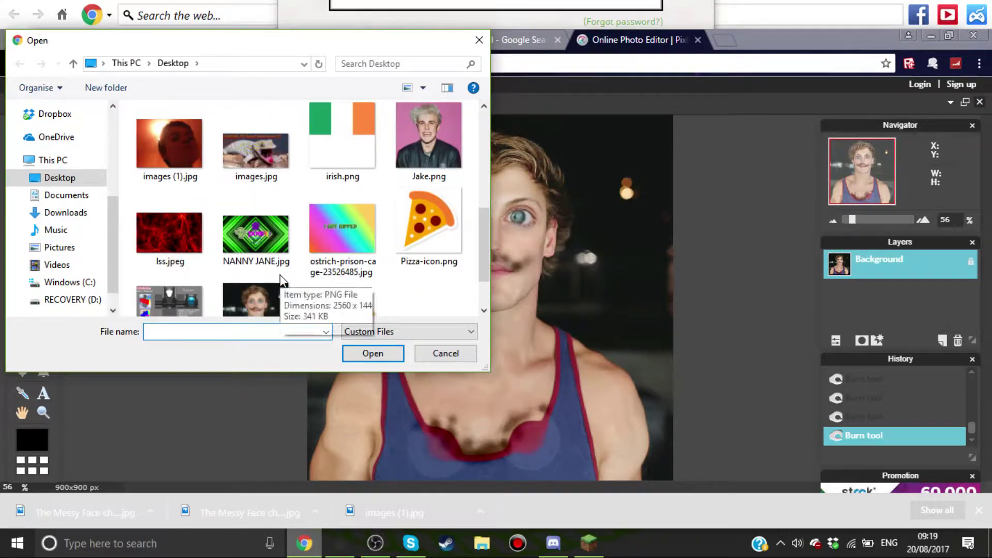
pyautogui.click(425, 171)
pyautogui.click(368, 358)
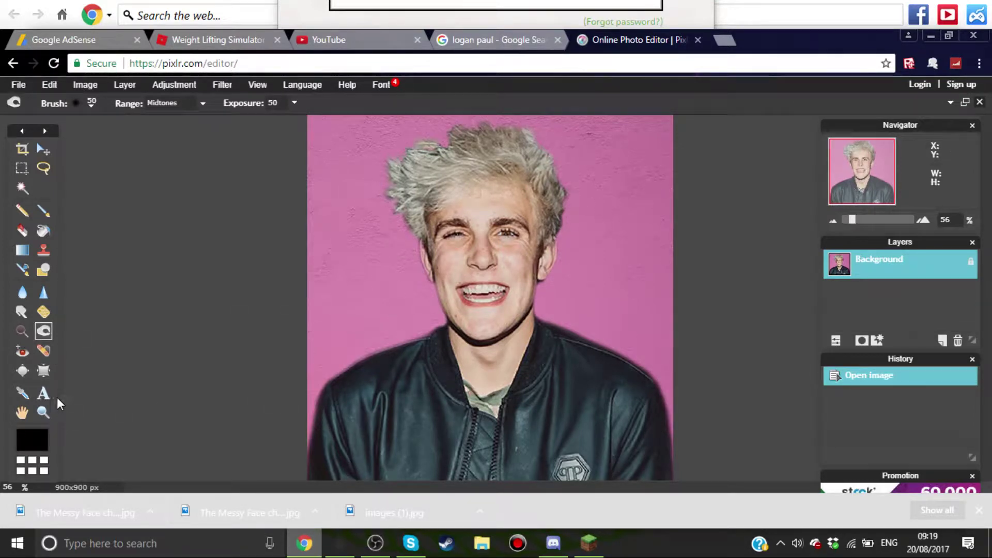
# - Bloat the nose and both cheeks, then pinch both eye areas
pyautogui.click(22, 370)
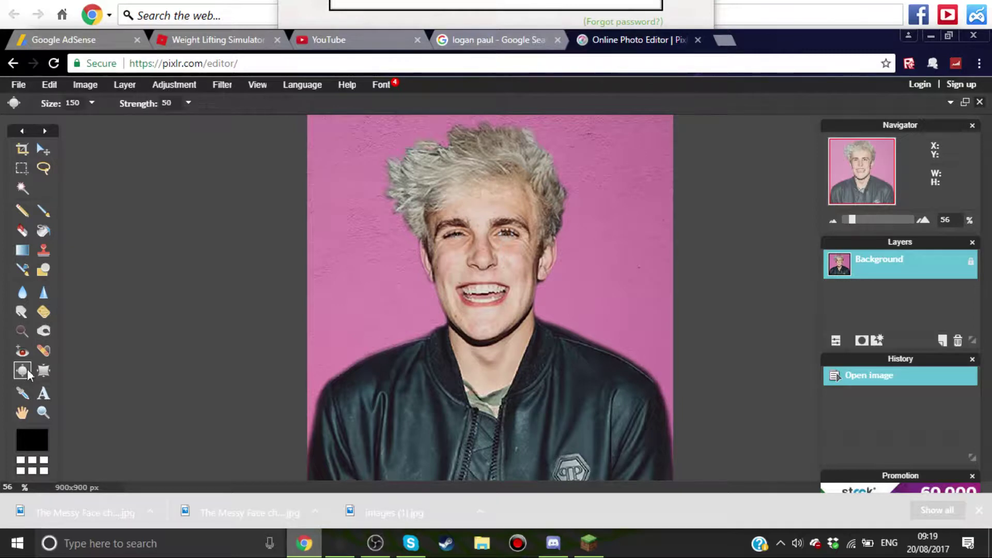
pyautogui.click(478, 260)
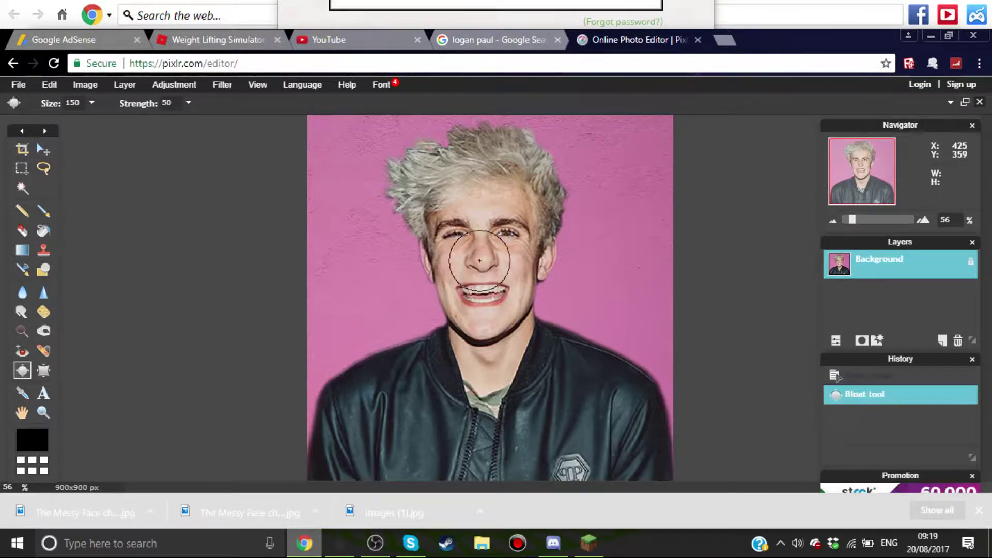
pyautogui.click(545, 256)
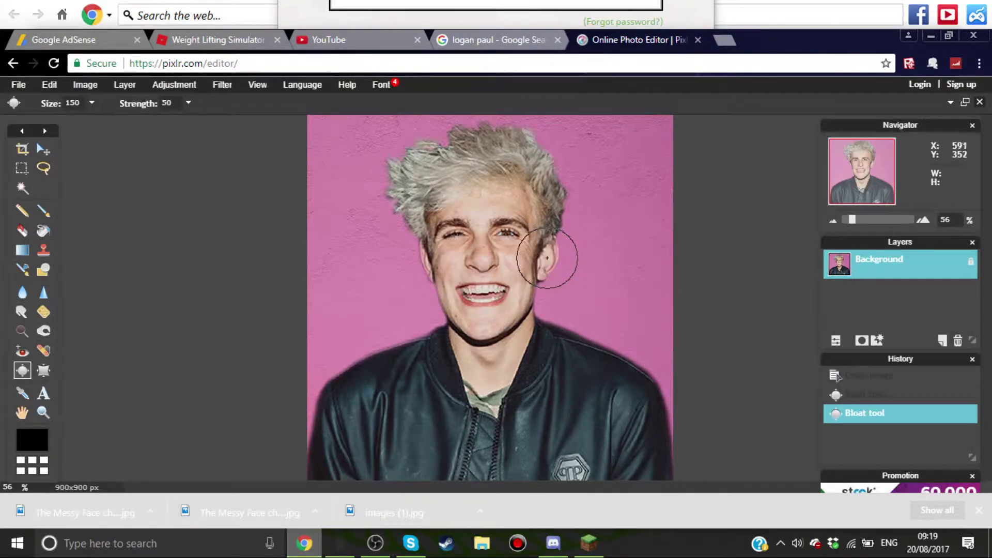
pyautogui.click(428, 262)
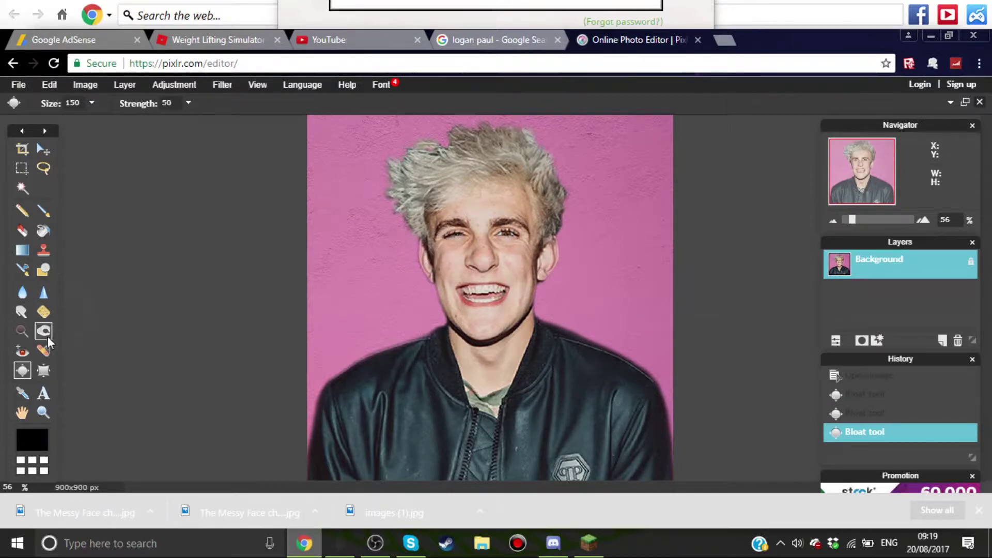
pyautogui.click(43, 370)
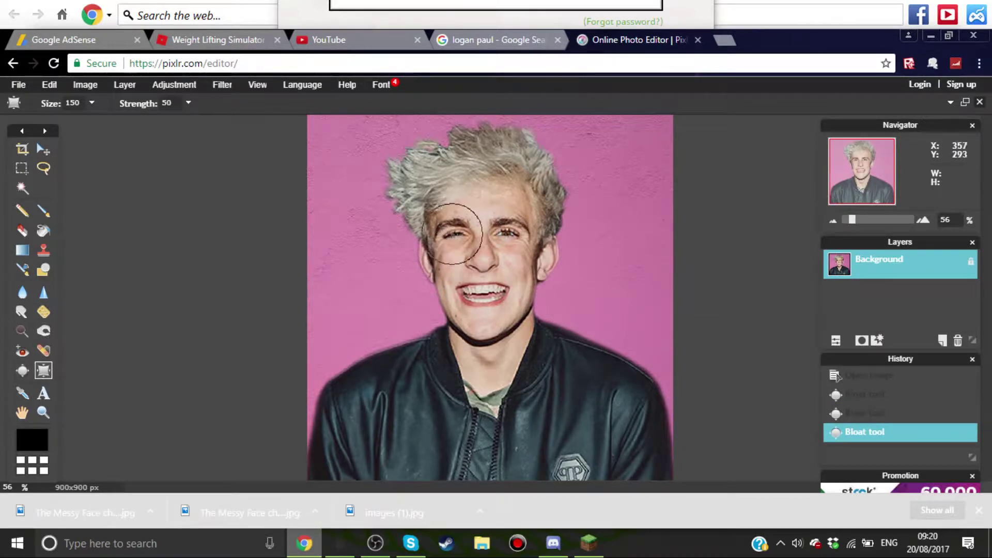
pyautogui.click(458, 230)
pyautogui.click(510, 233)
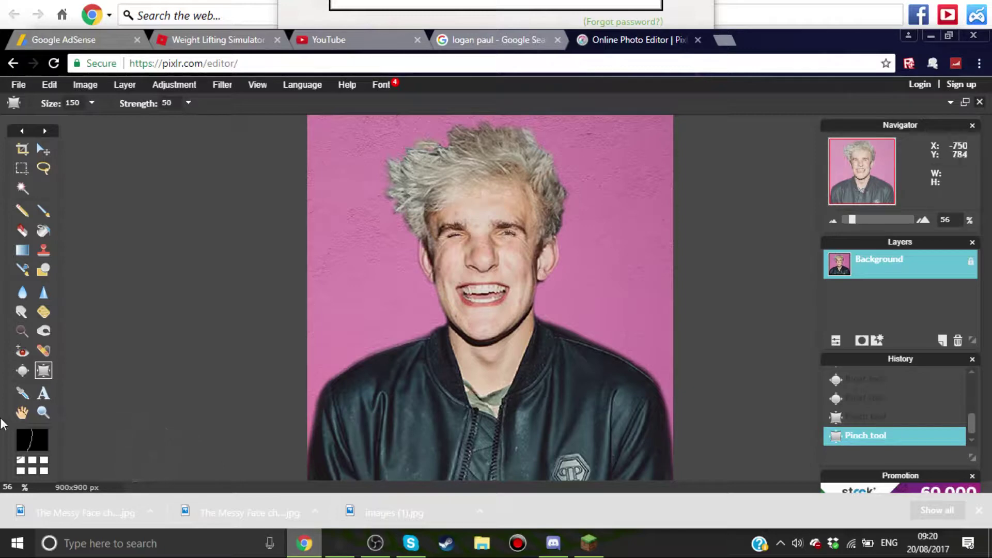
# - Bloat the mouth into a huge grin with oversized teeth
pyautogui.click(22, 371)
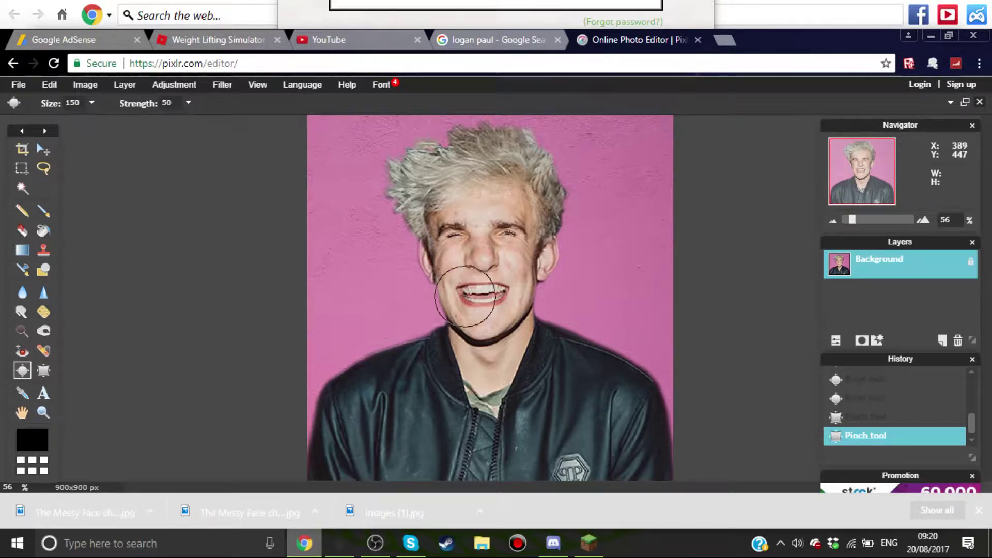
pyautogui.moveTo(457, 297)
pyautogui.mouseDown()
pyautogui.moveTo(490, 296)
pyautogui.moveTo(477, 295)
pyautogui.mouseUp()
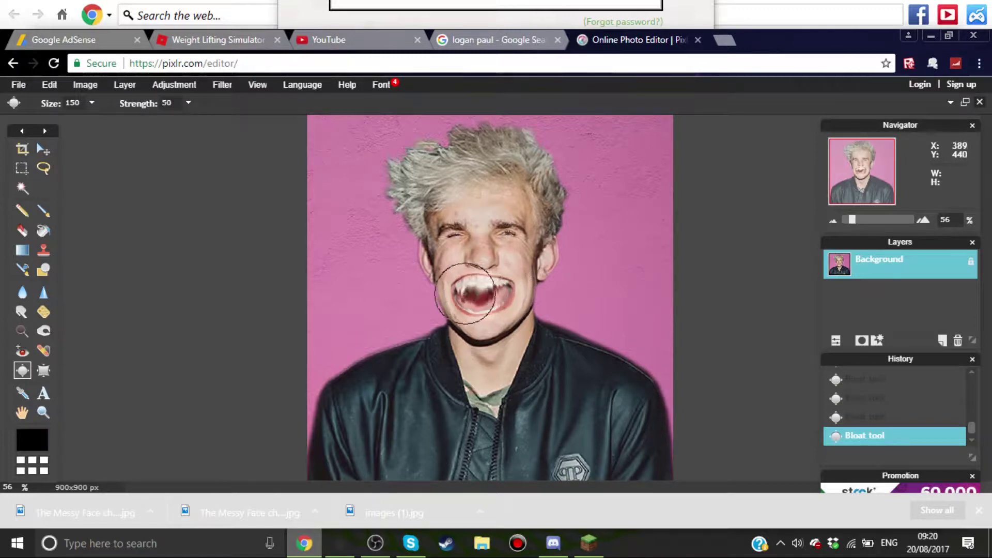
pyautogui.moveTo(476, 295); pyautogui.dragTo(465, 289)
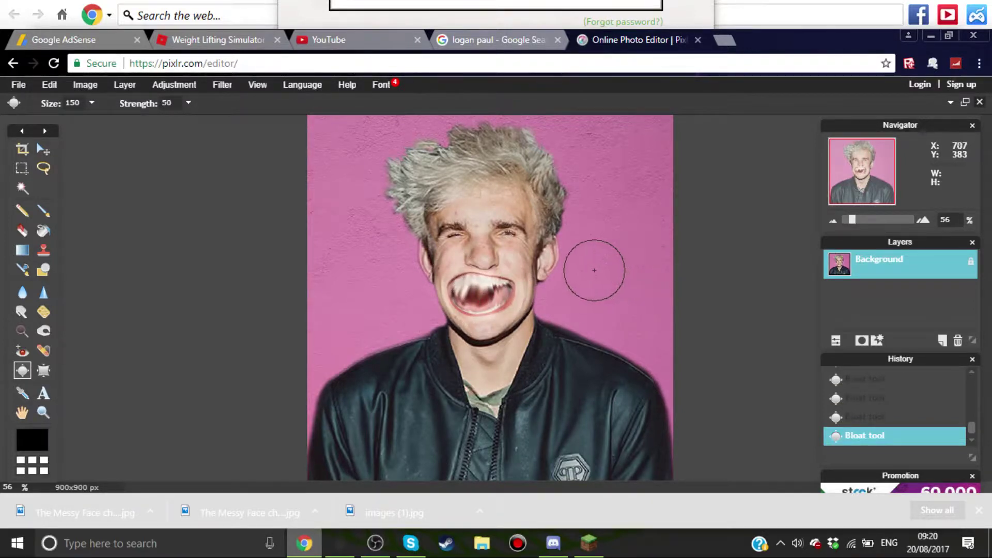
# - Bloat the nose into a round bulb, then swell the hair and the ear
pyautogui.moveTo(481, 254); pyautogui.dragTo(482, 255)
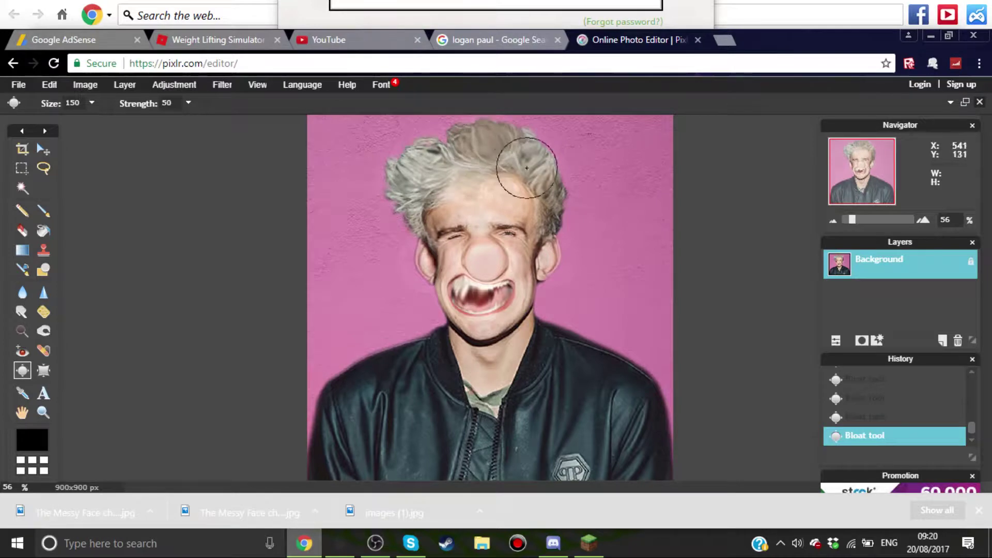
pyautogui.moveTo(555, 193); pyautogui.dragTo(551, 183)
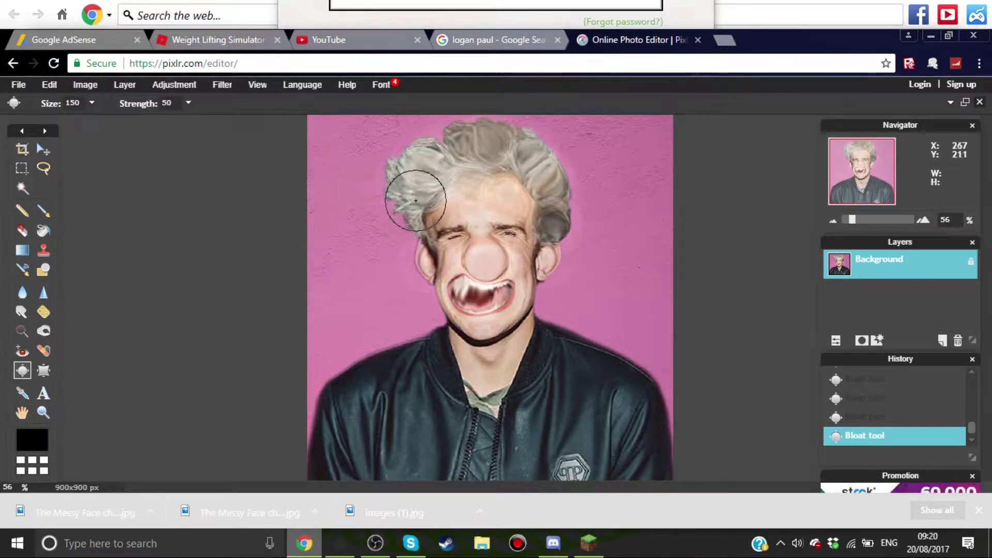
pyautogui.moveTo(433, 164)
pyautogui.mouseDown()
pyautogui.moveTo(512, 151)
pyautogui.moveTo(565, 228)
pyautogui.moveTo(540, 166)
pyautogui.moveTo(460, 144)
pyautogui.moveTo(421, 166)
pyautogui.moveTo(417, 185)
pyautogui.moveTo(436, 180)
pyautogui.mouseUp()
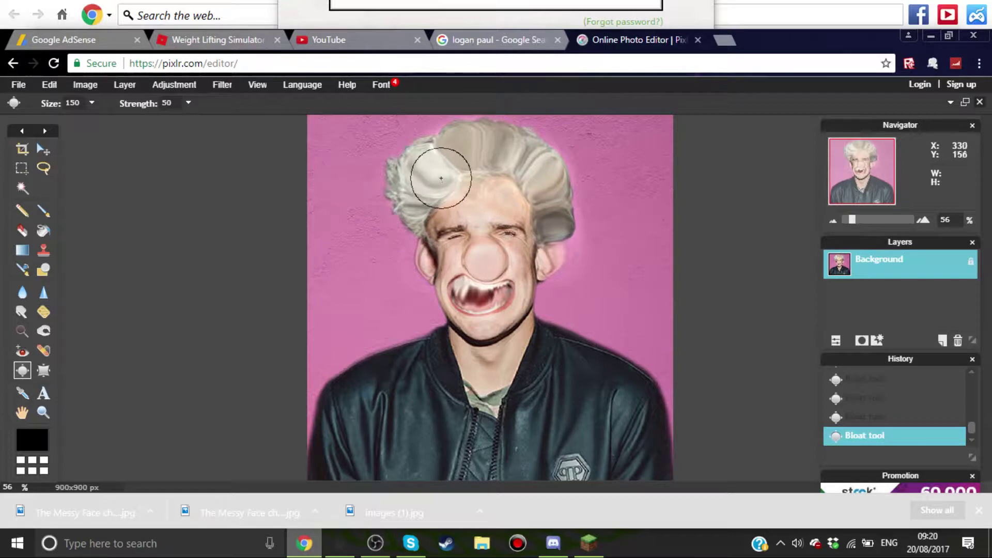
pyautogui.moveTo(598, 296)
pyautogui.mouseDown()
pyautogui.moveTo(565, 281)
pyautogui.moveTo(578, 249)
pyautogui.mouseUp()
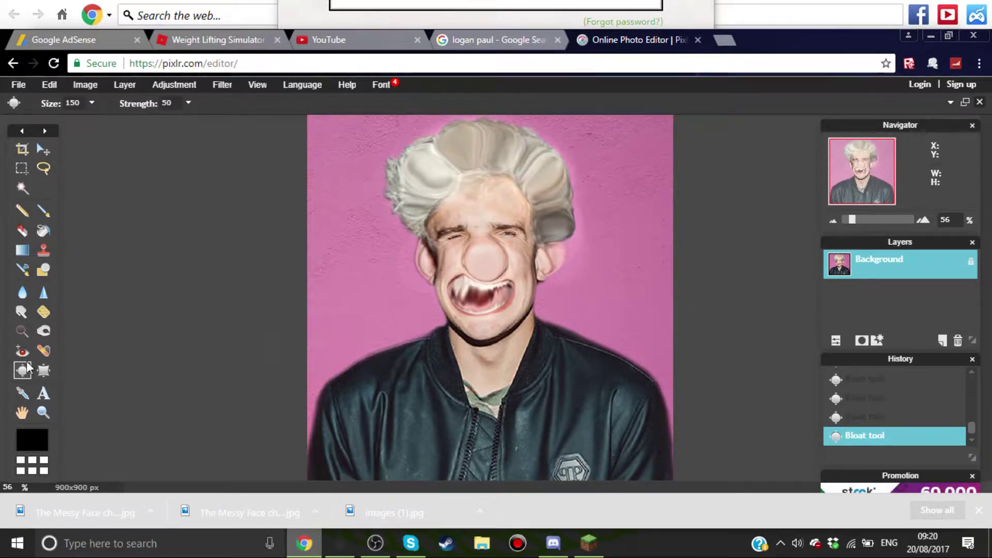
# - Save the caricature over Jake.png on the Desktop as a PNG and bring Discord forward
pyautogui.click(44, 370)
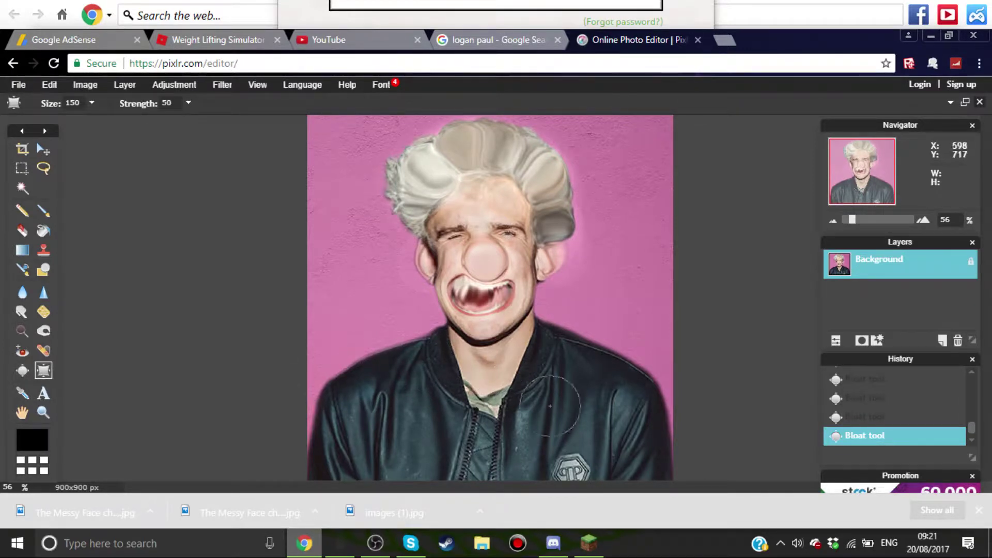
pyautogui.moveTo(553, 543)
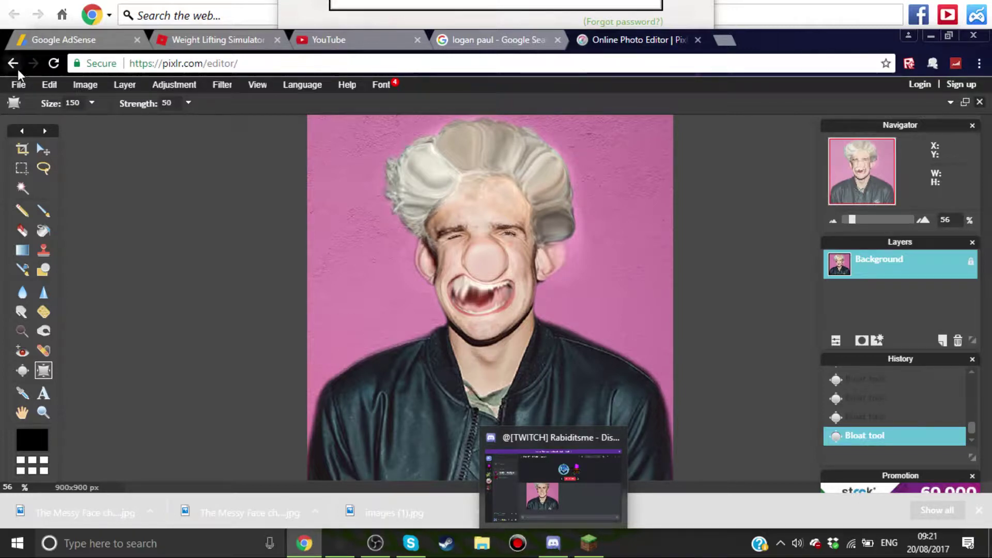
pyautogui.click(21, 85)
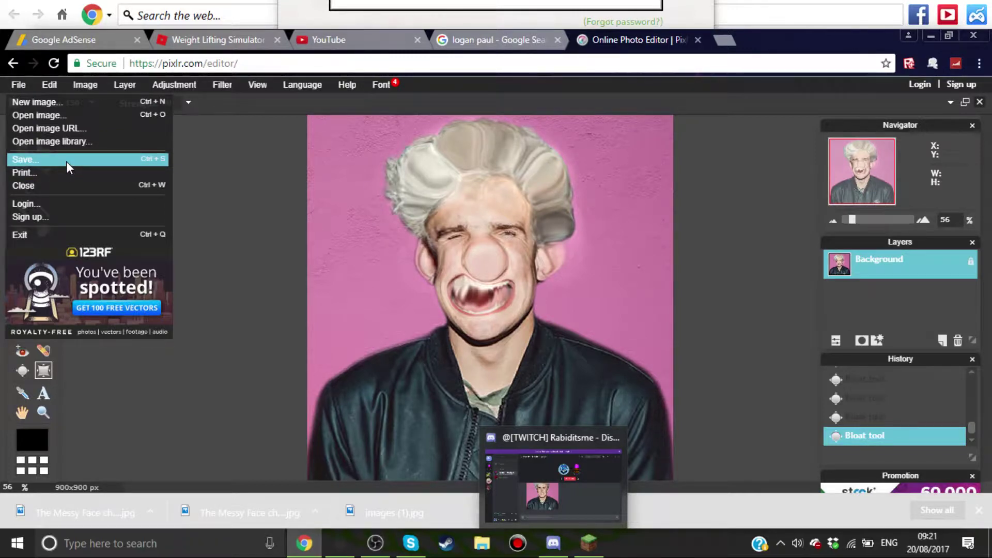
pyautogui.click(68, 160)
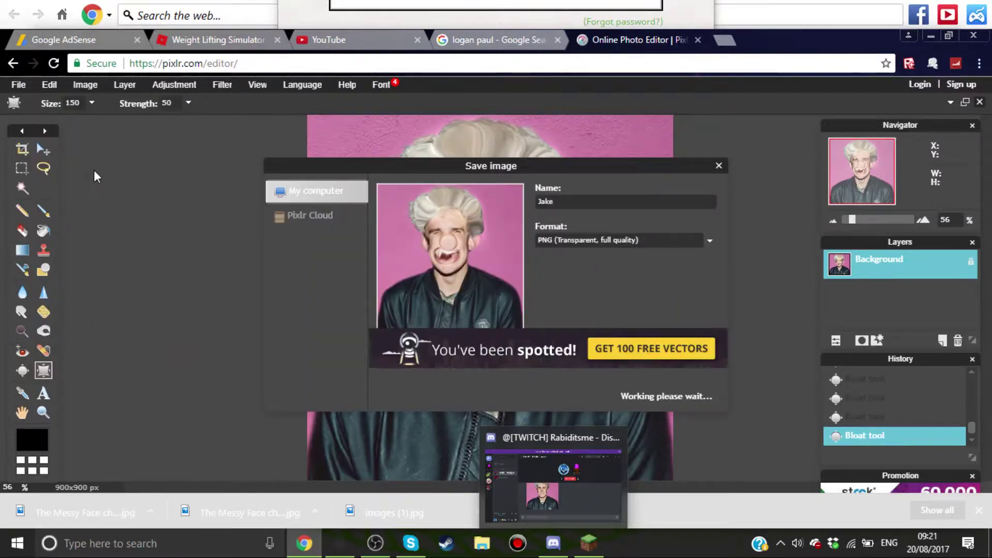
pyautogui.click(696, 394)
pyautogui.scroll(-2, 336, 248)
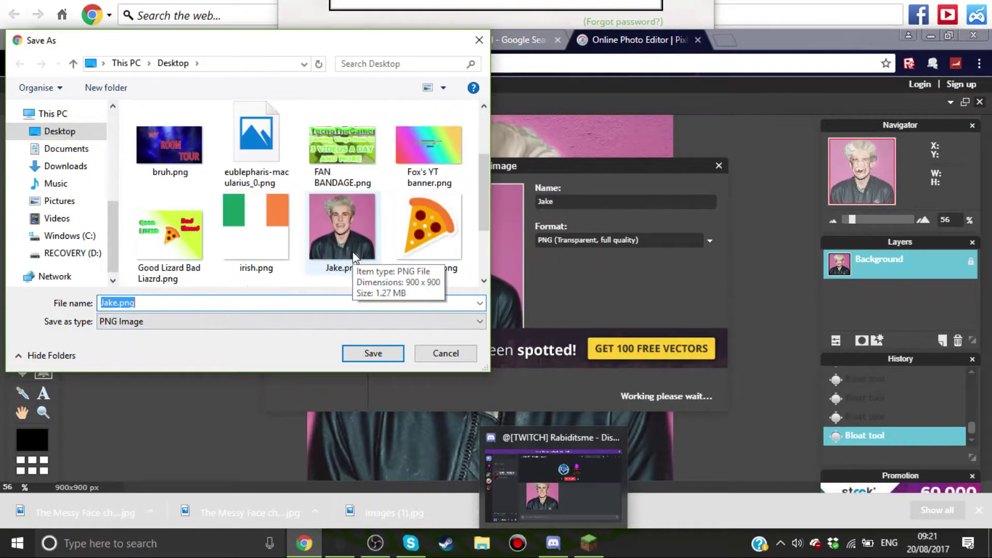
pyautogui.scroll(-2, 346, 243)
pyautogui.click(342, 165)
pyautogui.click(402, 356)
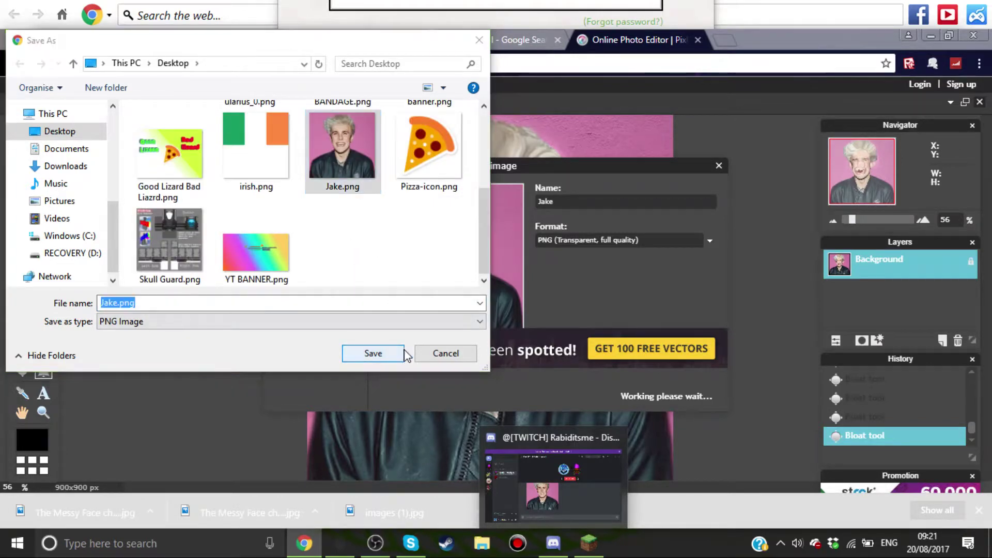
pyautogui.click(538, 289)
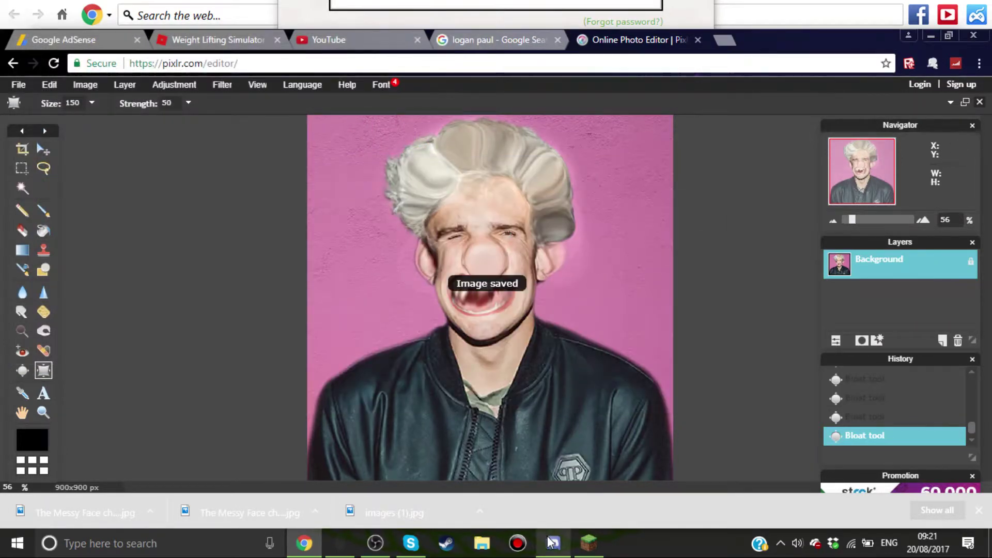
pyautogui.click(553, 543)
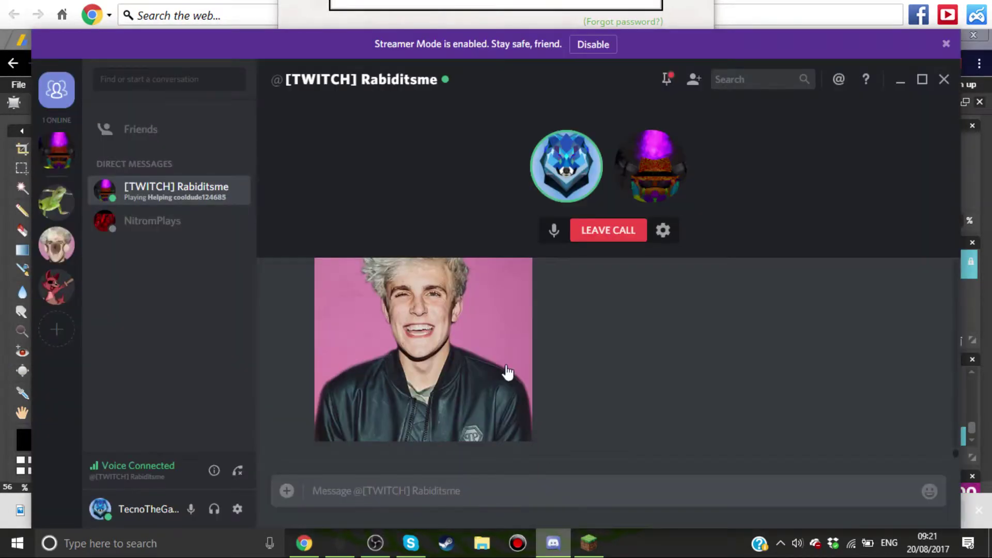
# - Upload the bloated Jake.png caricature from the Desktop to the Discord DM, then switch back to Chrome
pyautogui.click(287, 491)
pyautogui.scroll(-3, 303, 250)
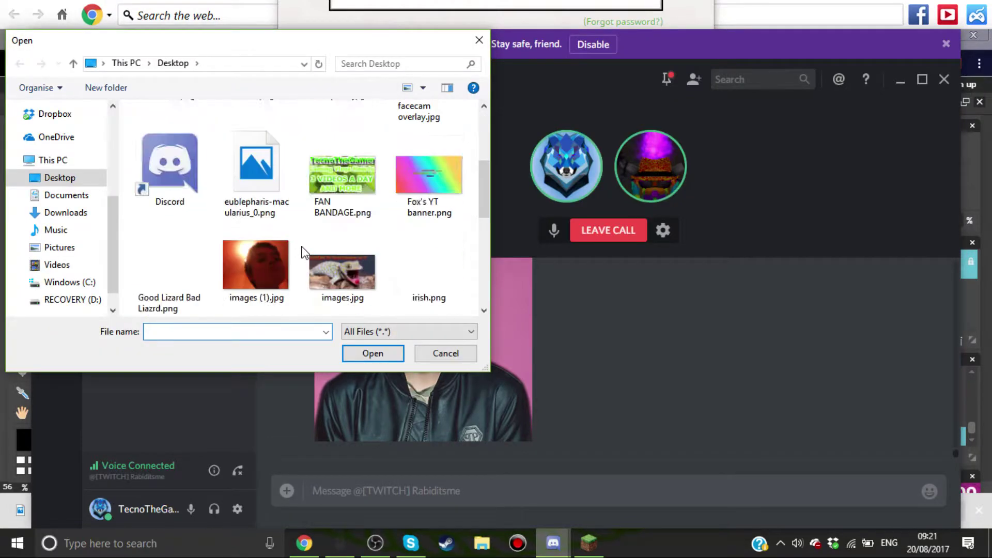
pyautogui.scroll(-3, 305, 253)
pyautogui.scroll(1, 290, 232)
pyautogui.click(191, 155)
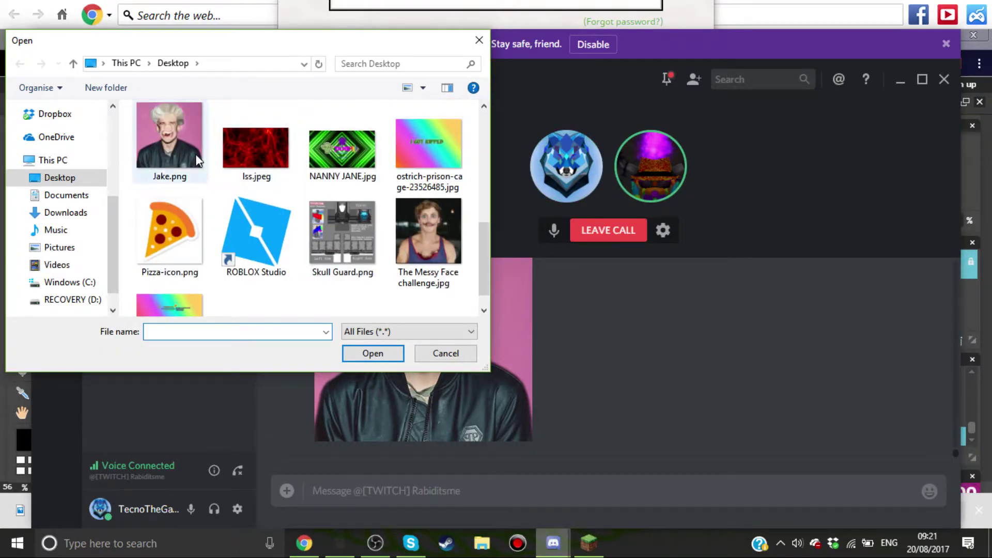
pyautogui.click(367, 354)
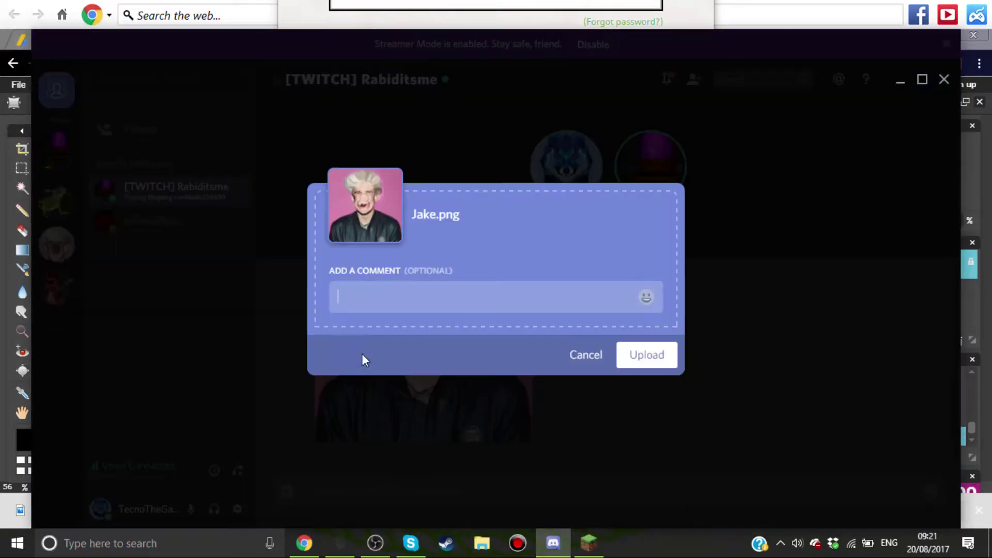
pyautogui.click(636, 365)
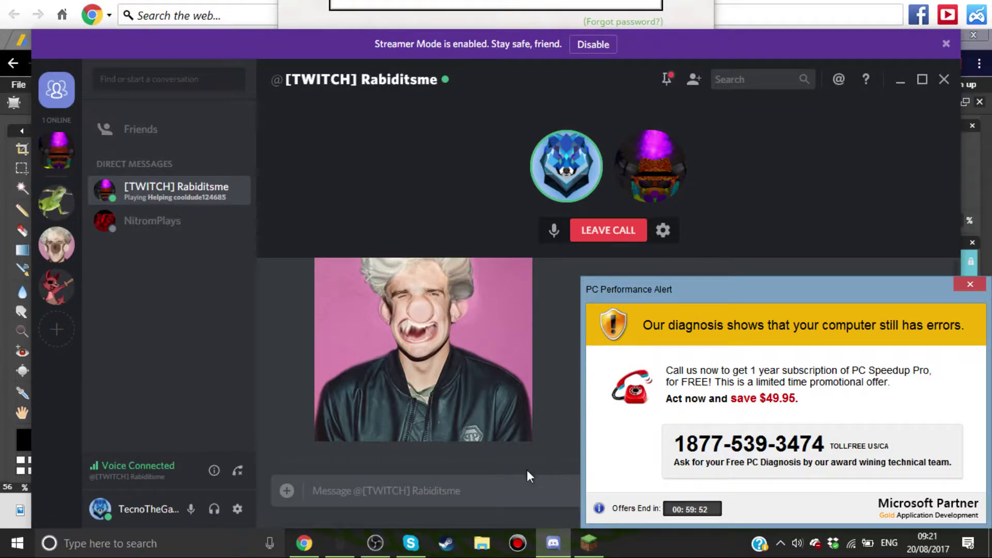
pyautogui.click(305, 543)
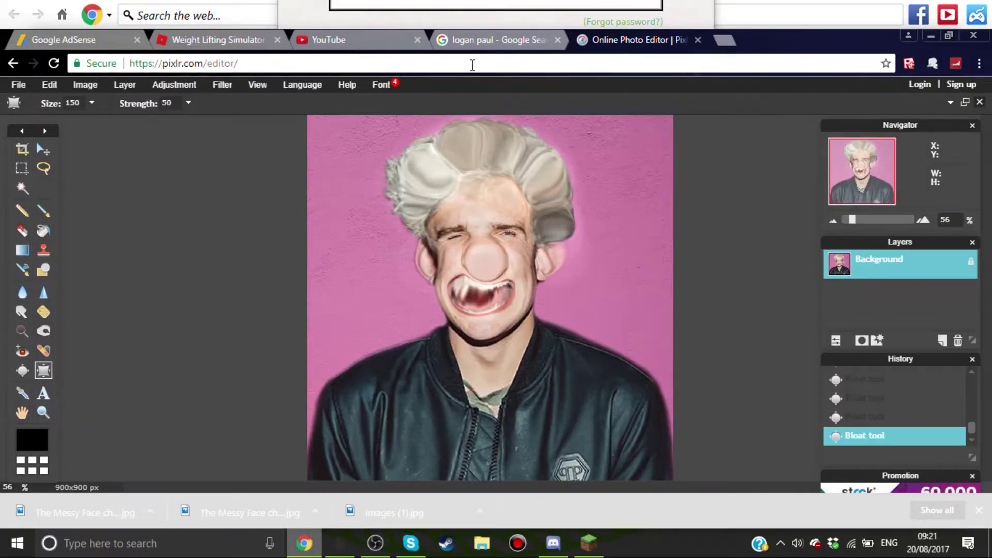
# - Return to the Google Images results and preview a portrait thumbnail at larger size
pyautogui.click(494, 40)
pyautogui.scroll(-5, 410, 288)
pyautogui.scroll(-5, 406, 287)
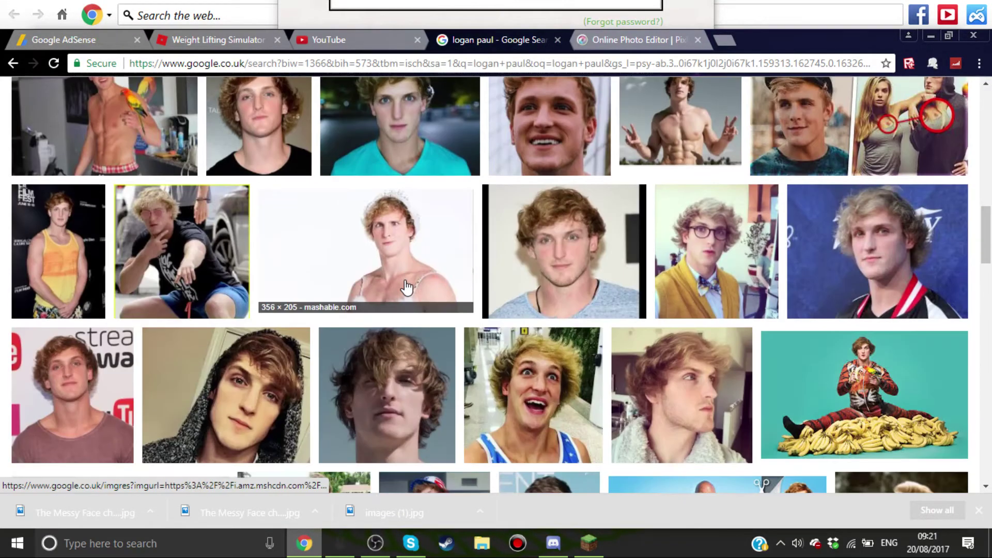
pyautogui.scroll(-5, 407, 287)
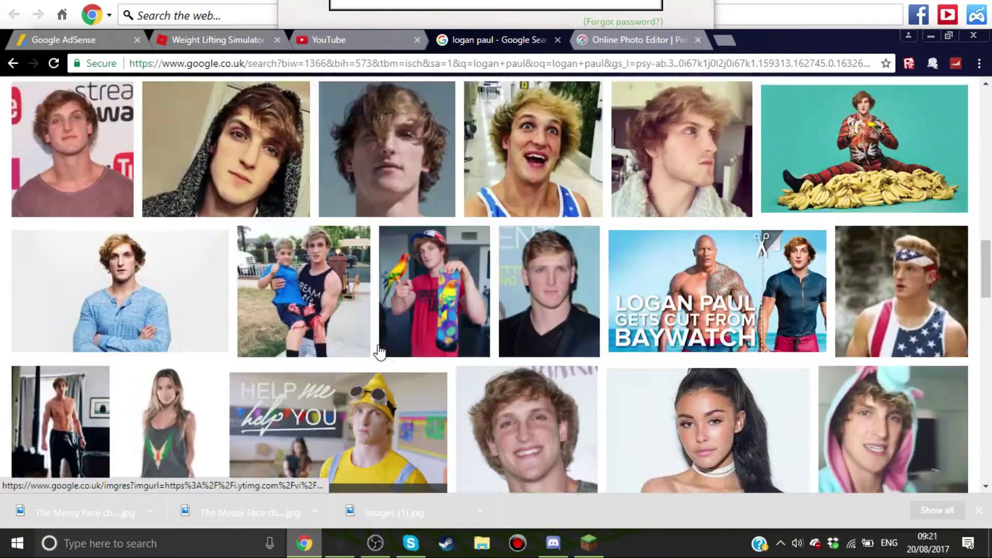
pyautogui.click(376, 350)
pyautogui.scroll(-5, 375, 336)
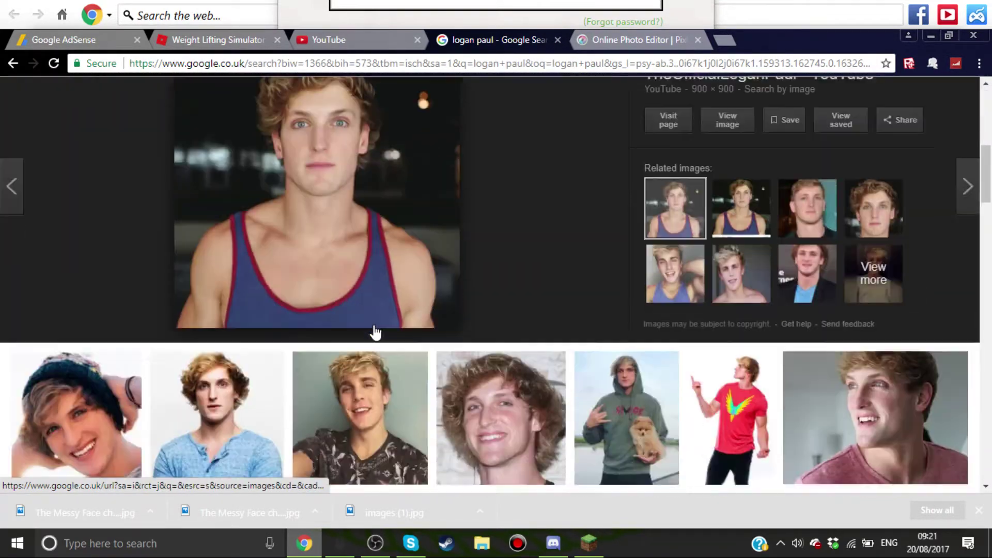
pyautogui.scroll(-5, 374, 333)
pyautogui.scroll(-5, 373, 332)
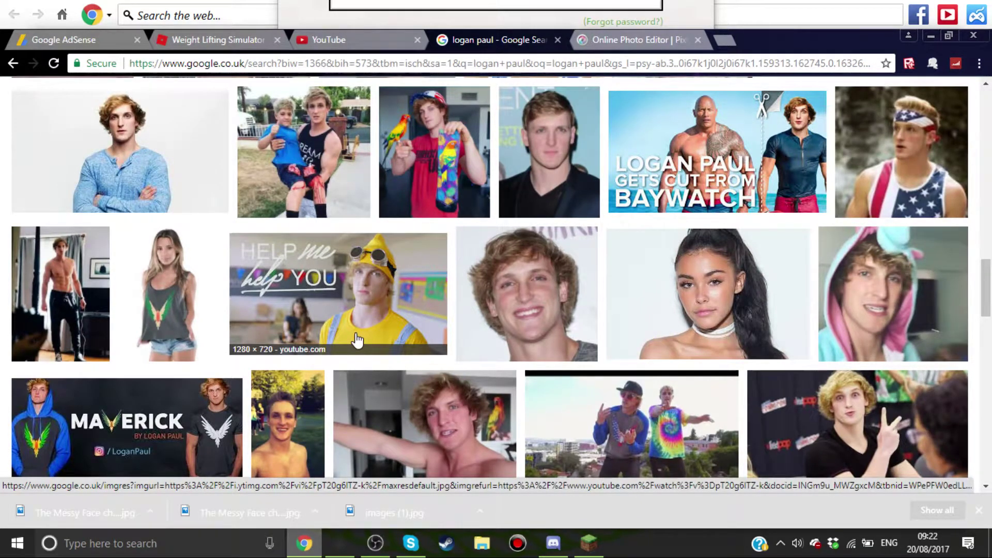
pyautogui.scroll(5, 356, 341)
pyautogui.scroll(5, 355, 339)
pyautogui.scroll(5, 355, 339)
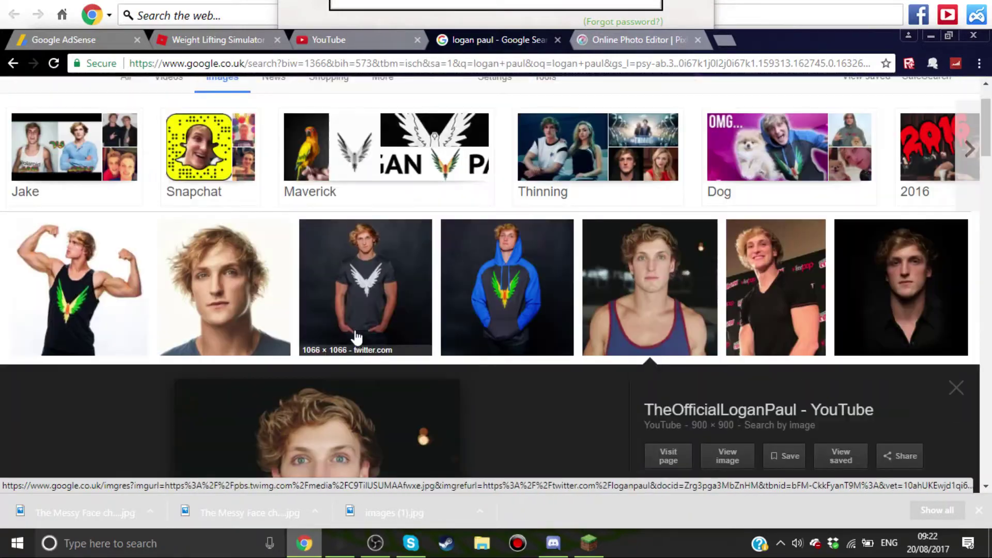
pyautogui.scroll(3, 355, 339)
pyautogui.scroll(-5, 355, 339)
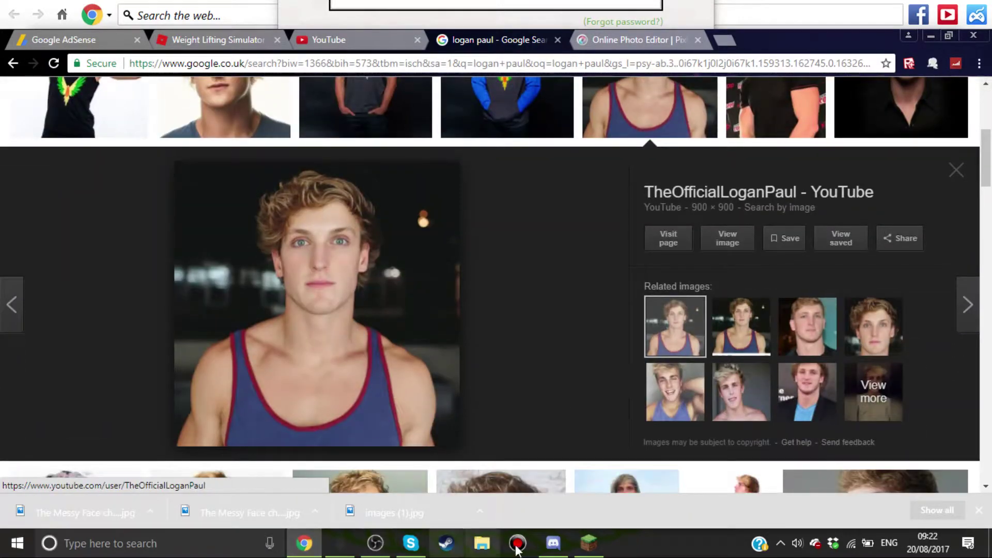
# - Glance at Discord and OBS, then come back to the image search results
pyautogui.click(554, 542)
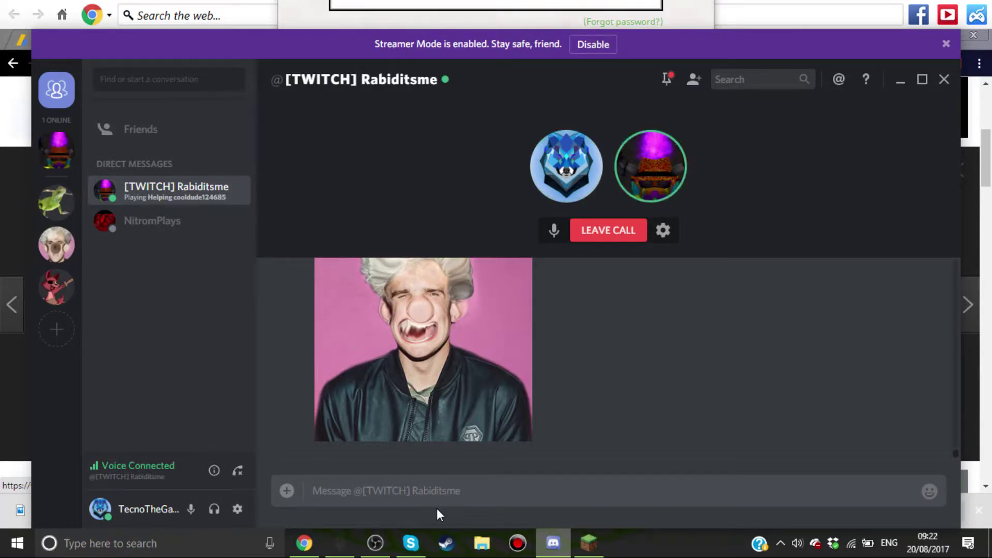
pyautogui.click(383, 540)
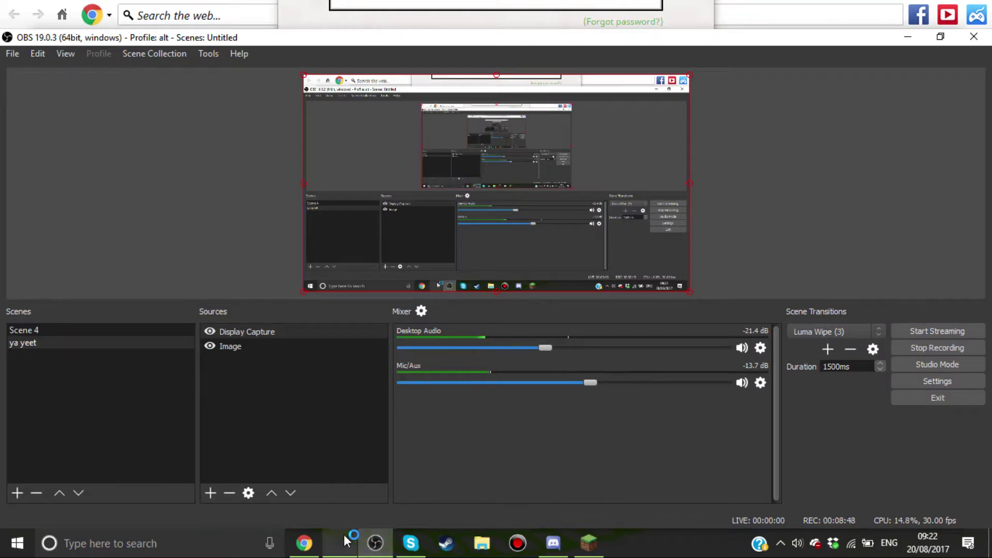
pyautogui.click(303, 543)
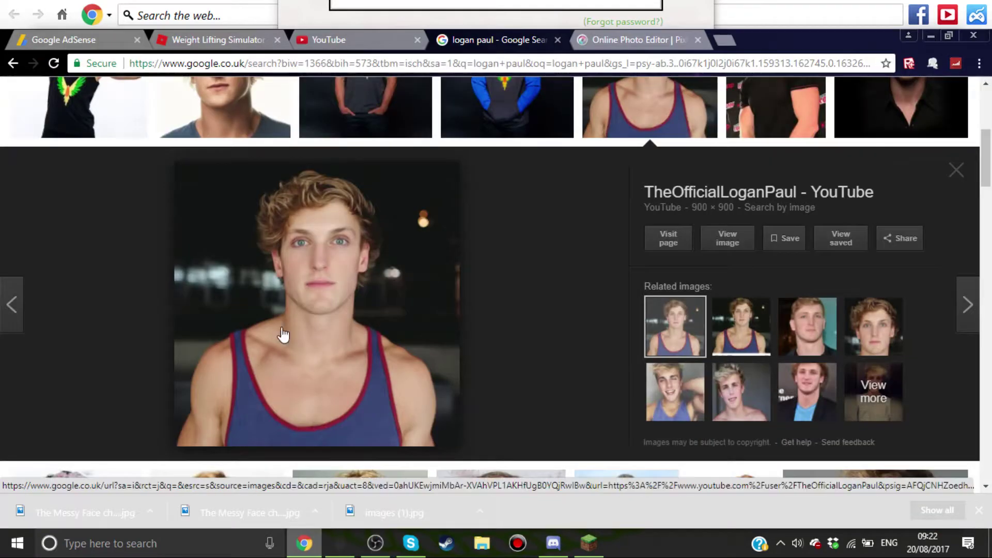
pyautogui.scroll(2, 285, 331)
pyautogui.scroll(2, 290, 310)
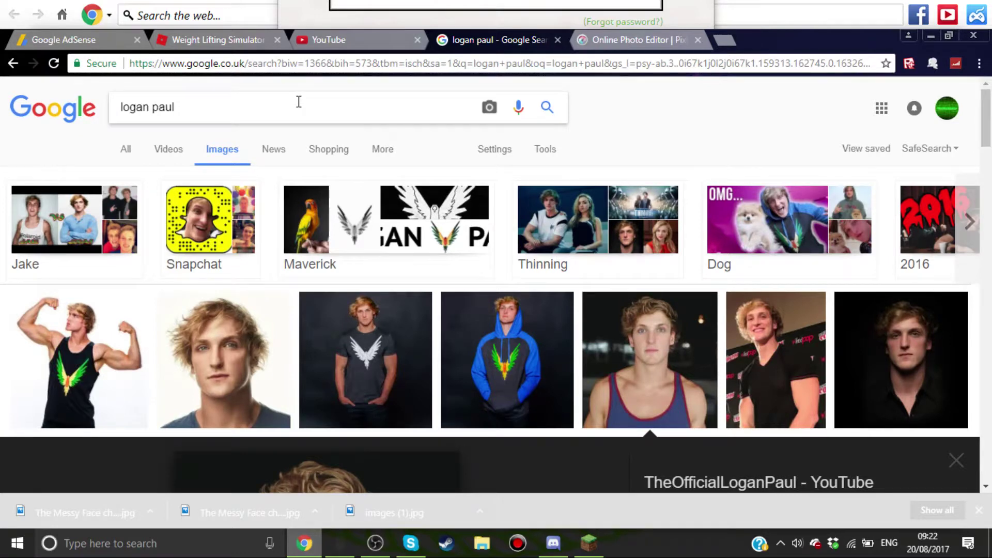
# - Search Google Images for 'ruby rube' and preview the girl with a tiara
pyautogui.press('BackSpace')
pyautogui.press('BackSpace')
pyautogui.press('BackSpace')
pyautogui.press('BackSpace')
pyautogui.write('uby ru')
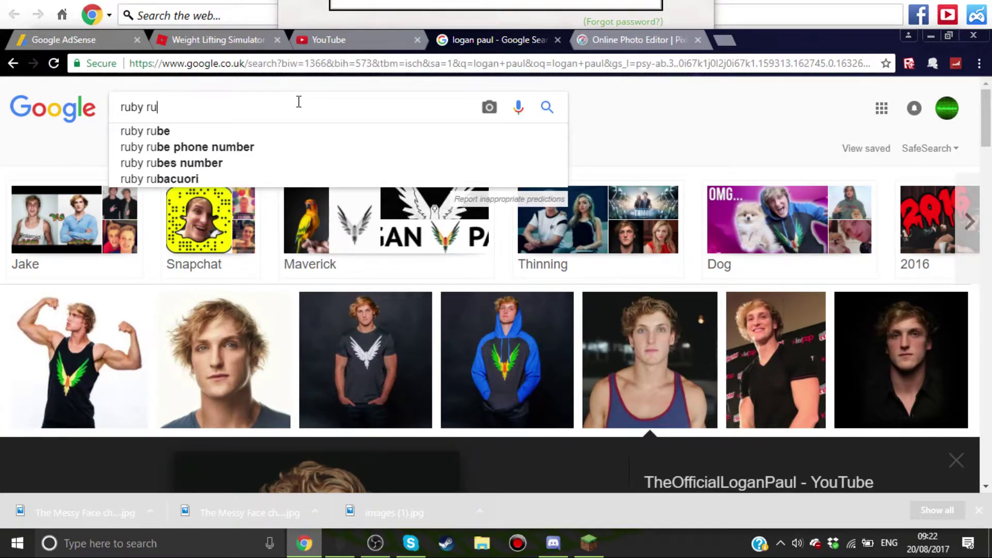
pyautogui.write('be')
pyautogui.press('Return')
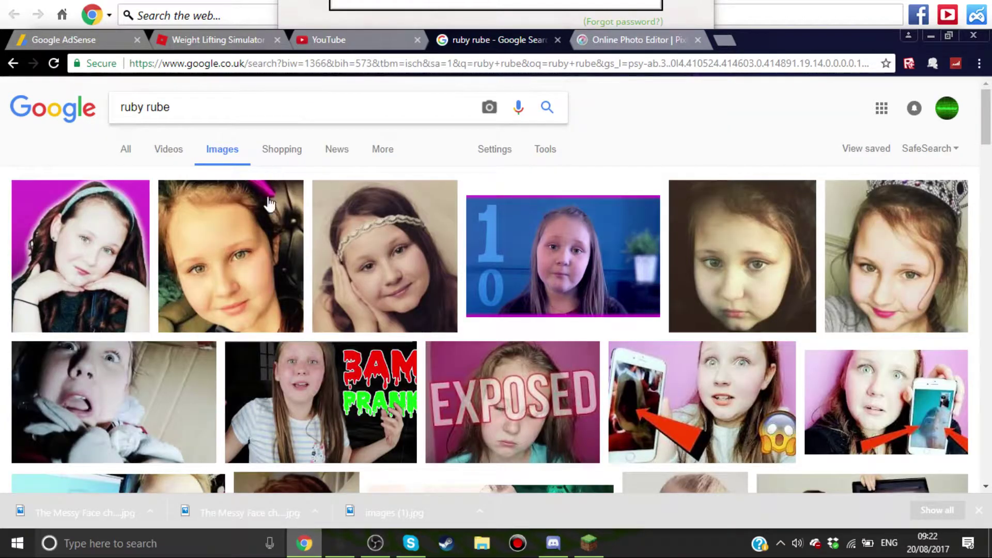
pyautogui.click(908, 293)
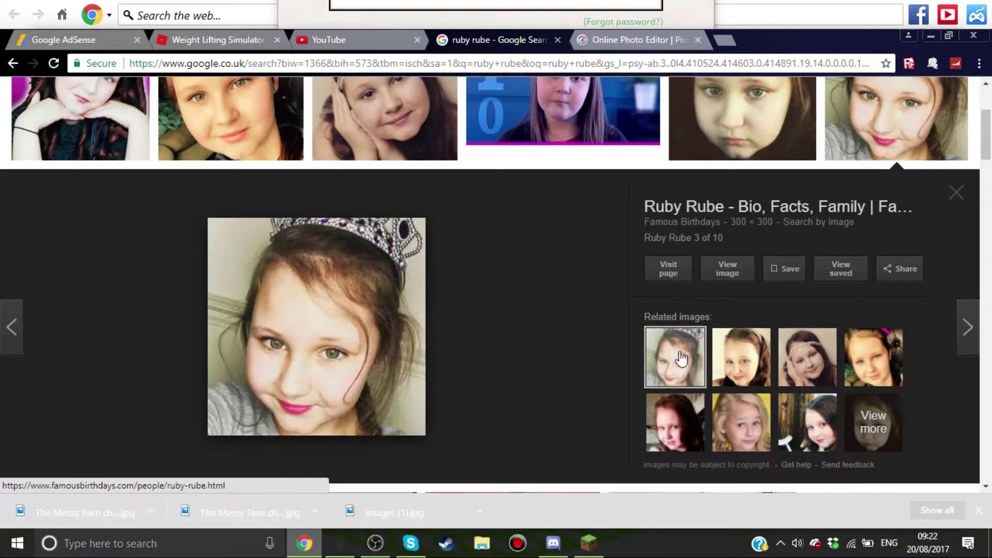
# - Save the tiara photo as The Messy Face challenge.jpg, replacing the existing file
pyautogui.rightClick(274, 323)
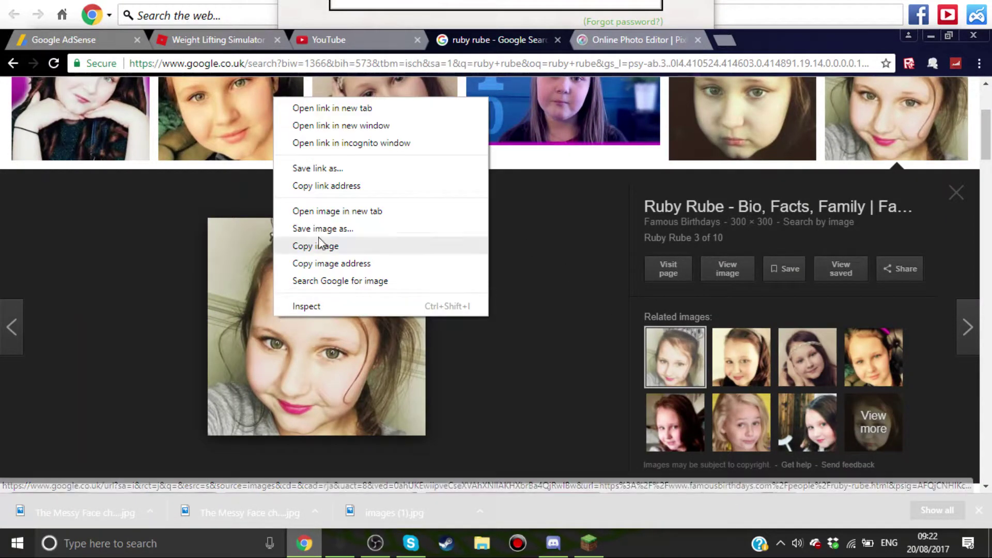
pyautogui.click(368, 230)
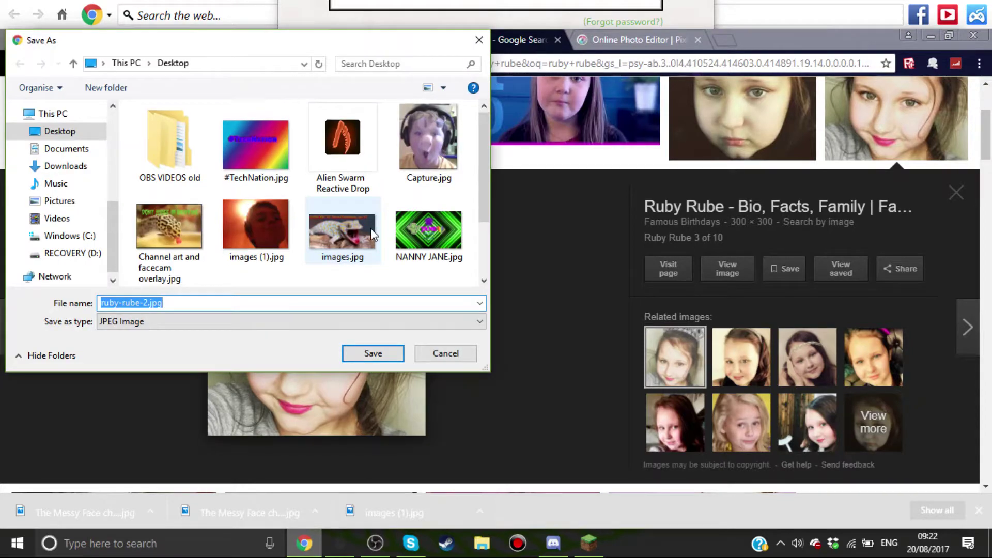
pyautogui.scroll(-2, 371, 228)
pyautogui.click(258, 269)
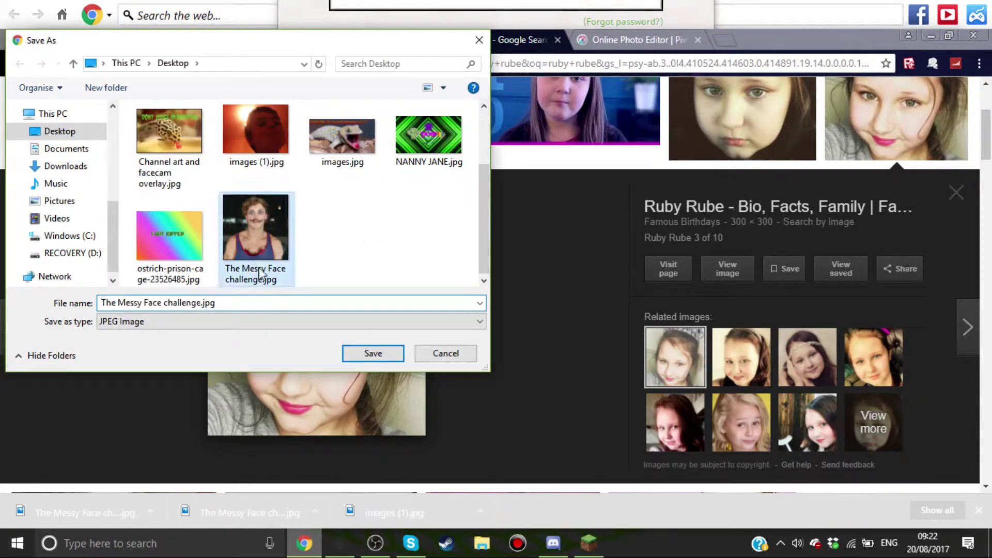
pyautogui.click(386, 357)
pyautogui.click(538, 290)
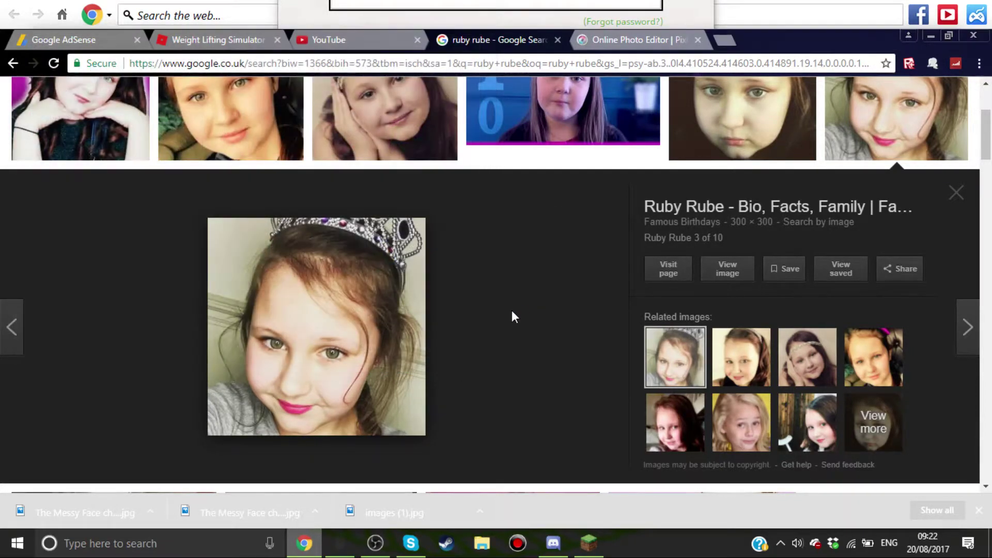
# - Post The Messy Face challenge.jpg in the Discord direct-message chat
pyautogui.click(549, 544)
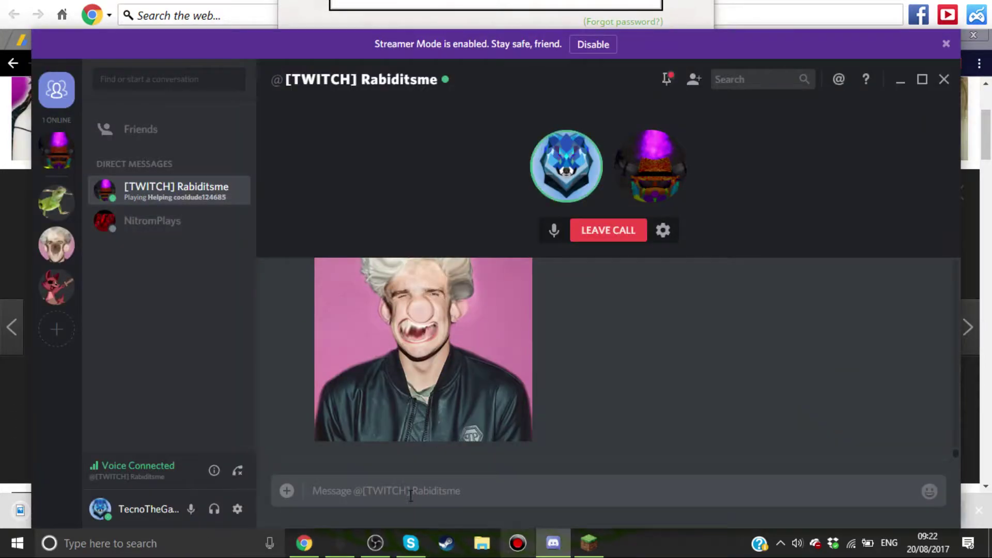
pyautogui.click(287, 491)
pyautogui.scroll(-10, 240, 259)
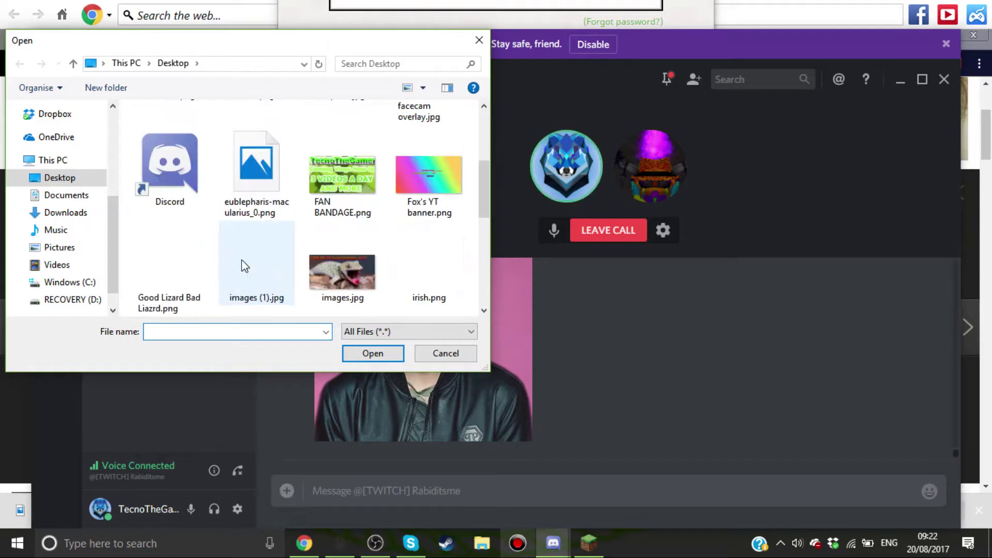
pyautogui.scroll(-5, 244, 265)
pyautogui.click(412, 231)
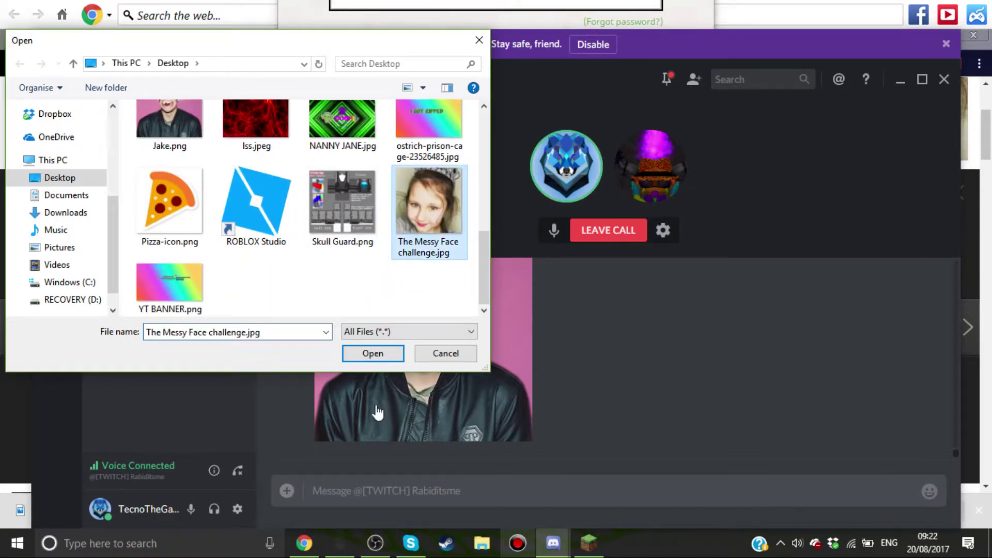
pyautogui.click(375, 355)
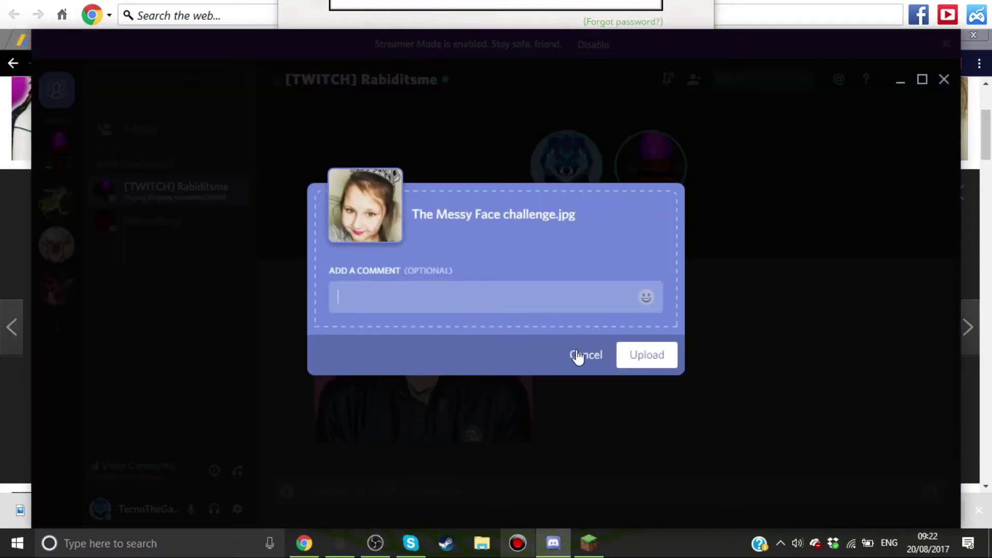
pyautogui.click(652, 356)
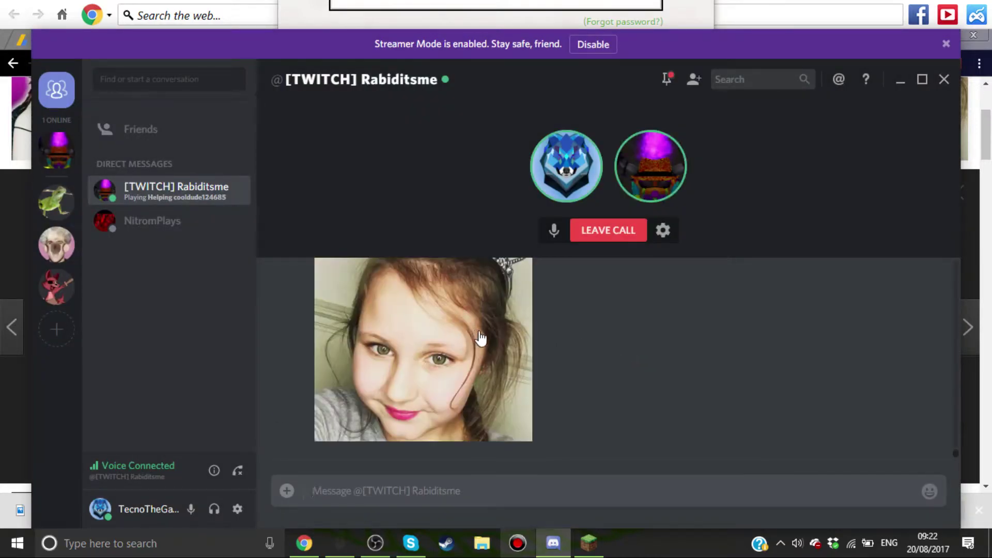
# - Open the TechNation server's #general channel
pyautogui.scroll(2, 480, 338)
pyautogui.scroll(-2, 479, 339)
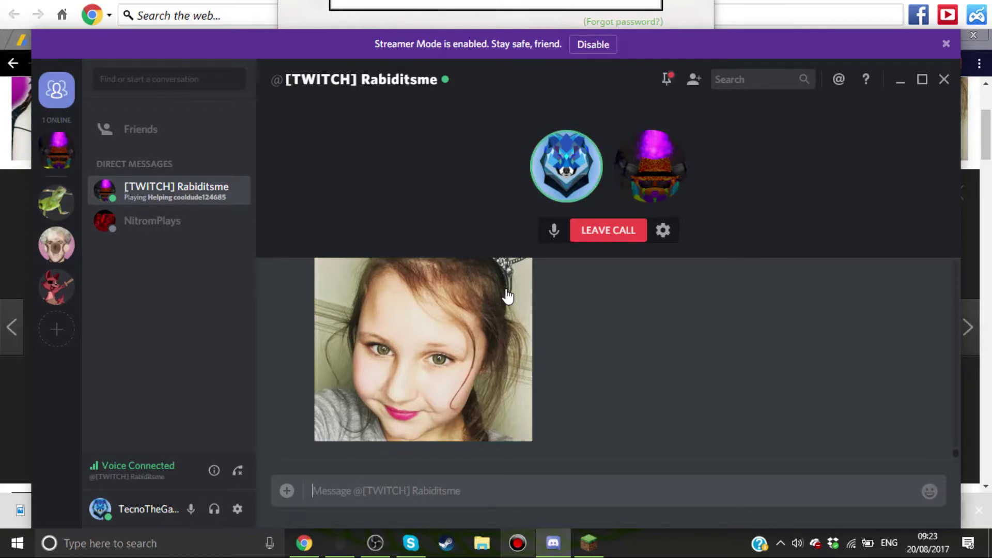
pyautogui.click(51, 205)
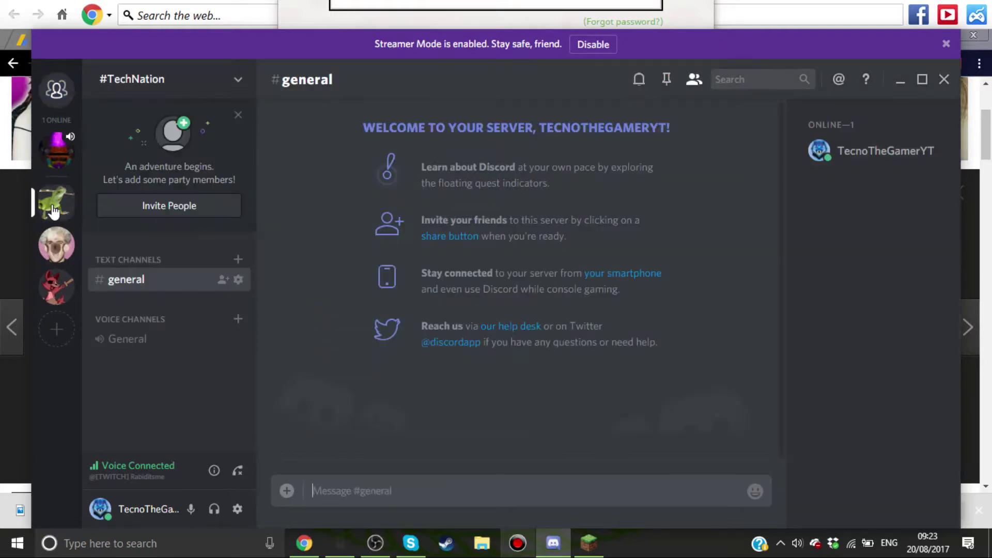
# - Check the other server's empty #fans channel, then go back to the DM and Chrome's image results
pyautogui.click(73, 237)
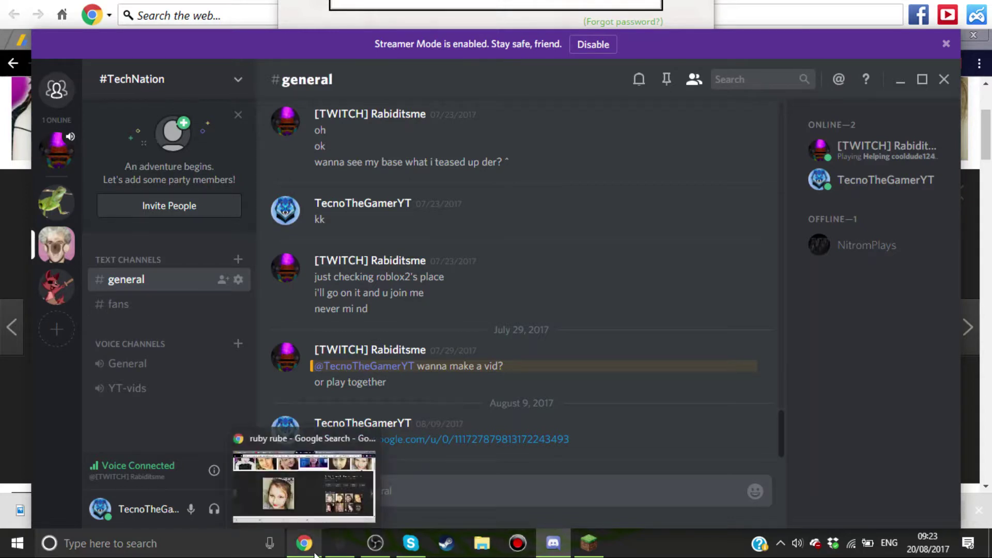
pyautogui.moveTo(304, 544)
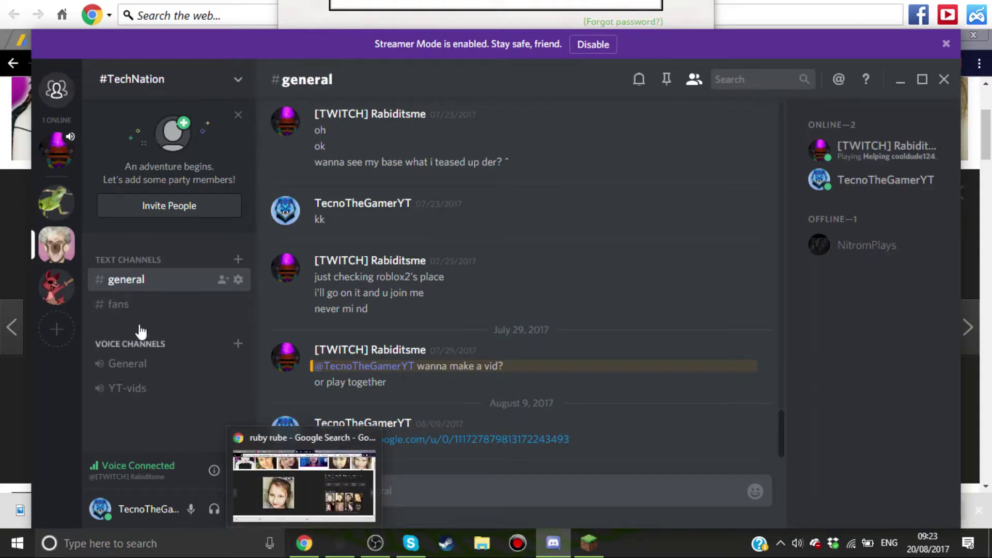
pyautogui.click(118, 304)
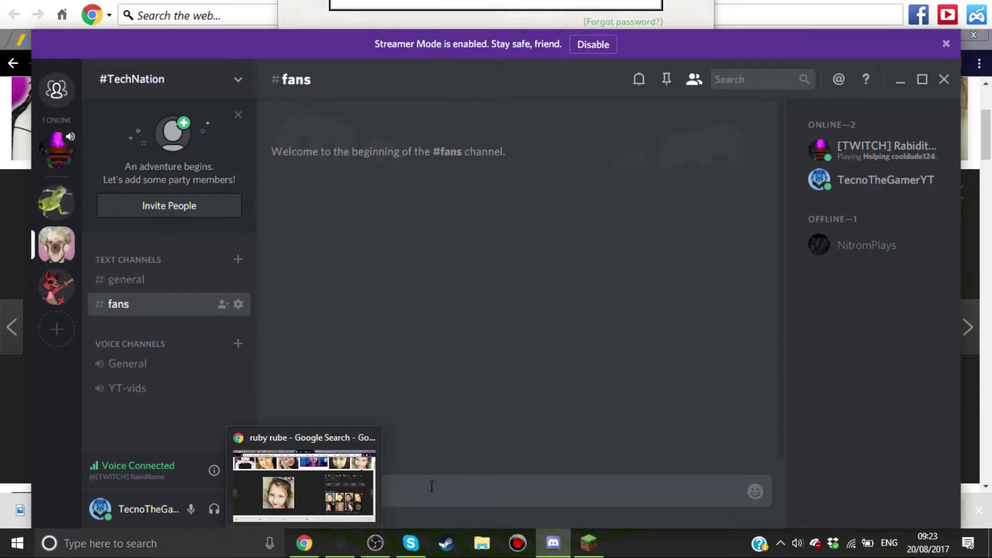
pyautogui.click(55, 153)
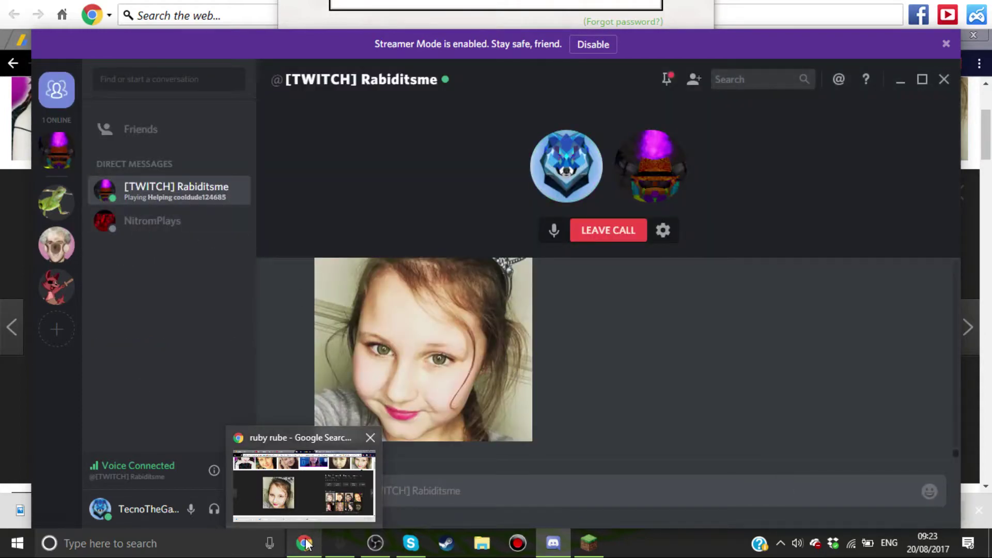
pyautogui.click(324, 520)
# - Scroll far down the ruby rube Google Images results, browsing portrait thumbnails
pyautogui.scroll(-5, 326, 310)
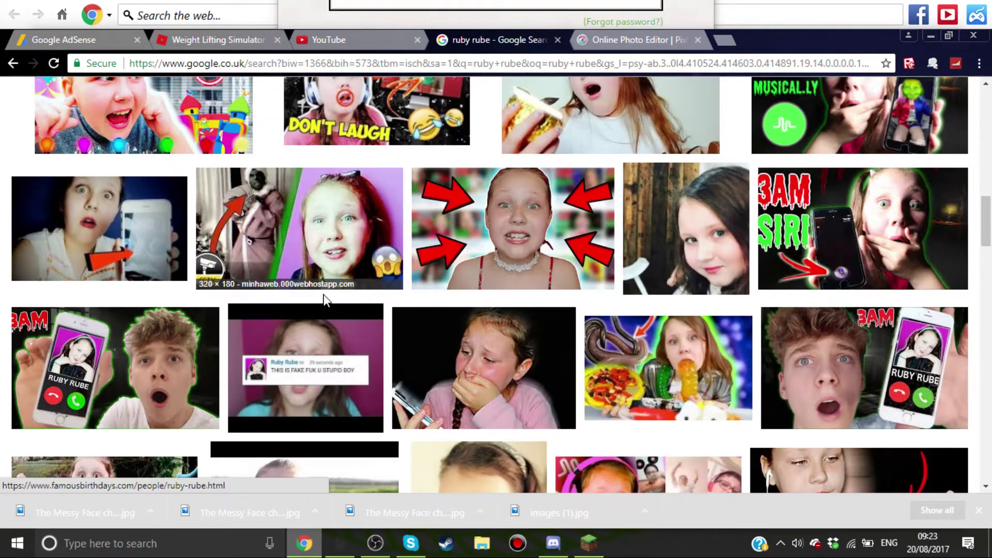
pyautogui.scroll(-3, 321, 284)
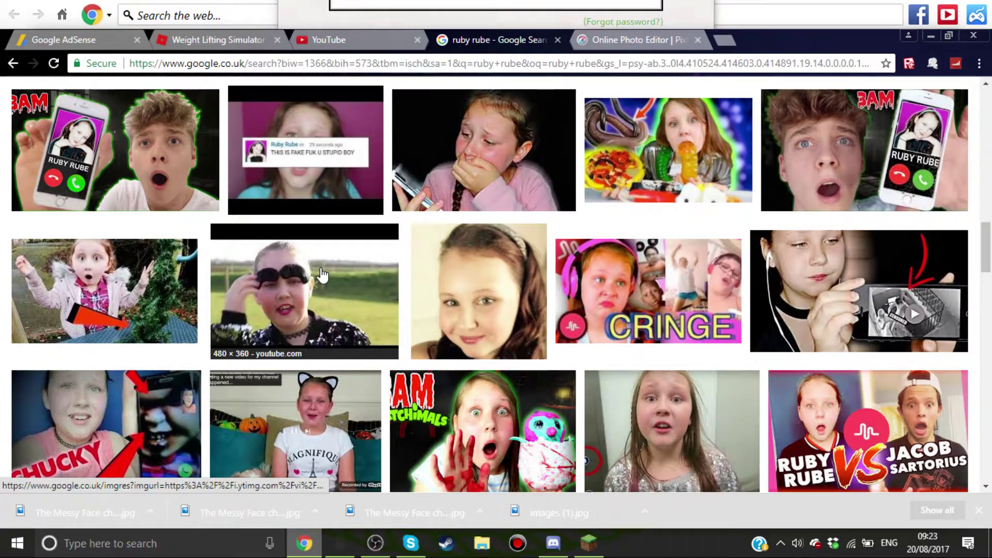
pyautogui.scroll(-2, 314, 263)
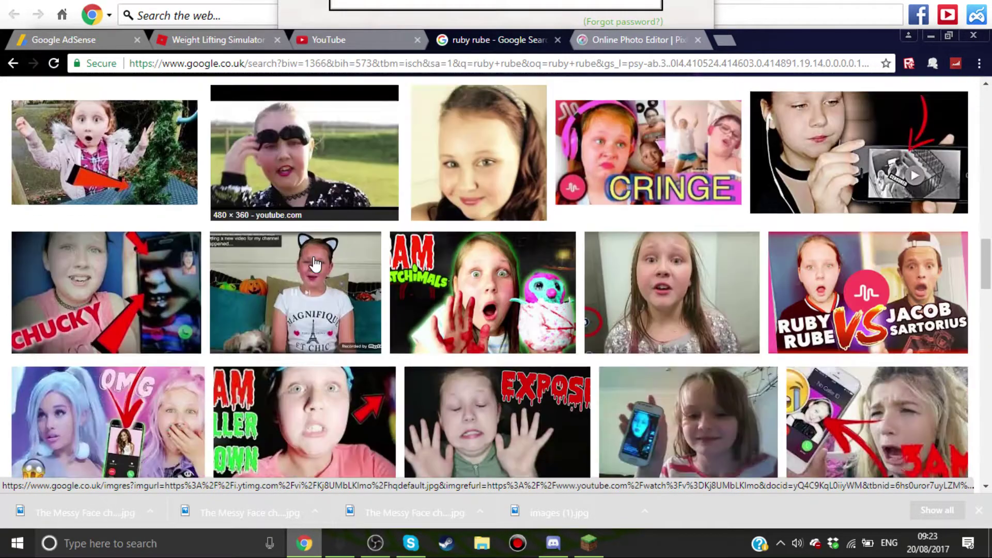
pyautogui.scroll(-2, 313, 261)
pyautogui.scroll(-1, 310, 259)
pyautogui.scroll(-2, 305, 255)
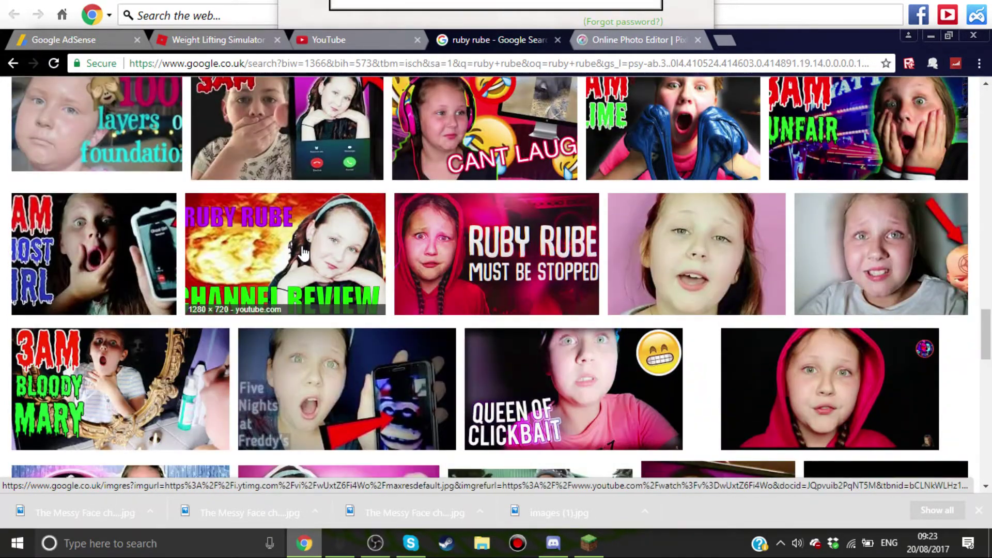
pyautogui.scroll(-4, 303, 254)
pyautogui.scroll(-2, 299, 241)
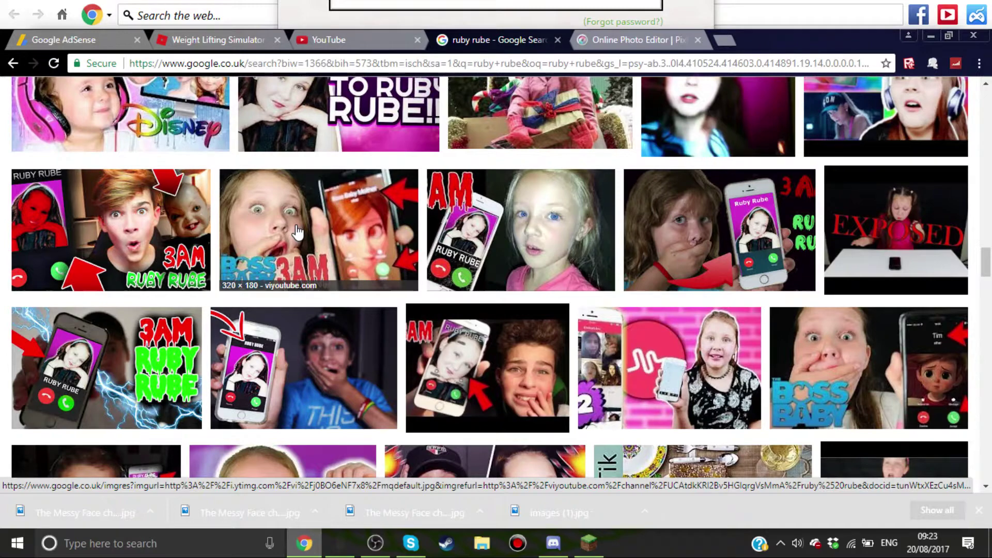
pyautogui.scroll(-2, 298, 232)
pyautogui.scroll(3, 297, 231)
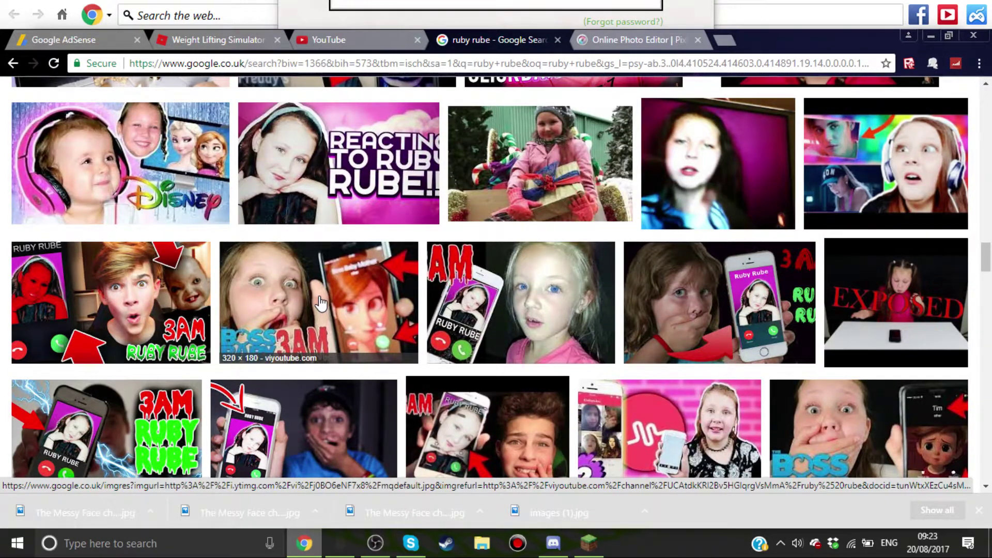
pyautogui.scroll(-1, 260, 300)
pyautogui.scroll(-4, 265, 298)
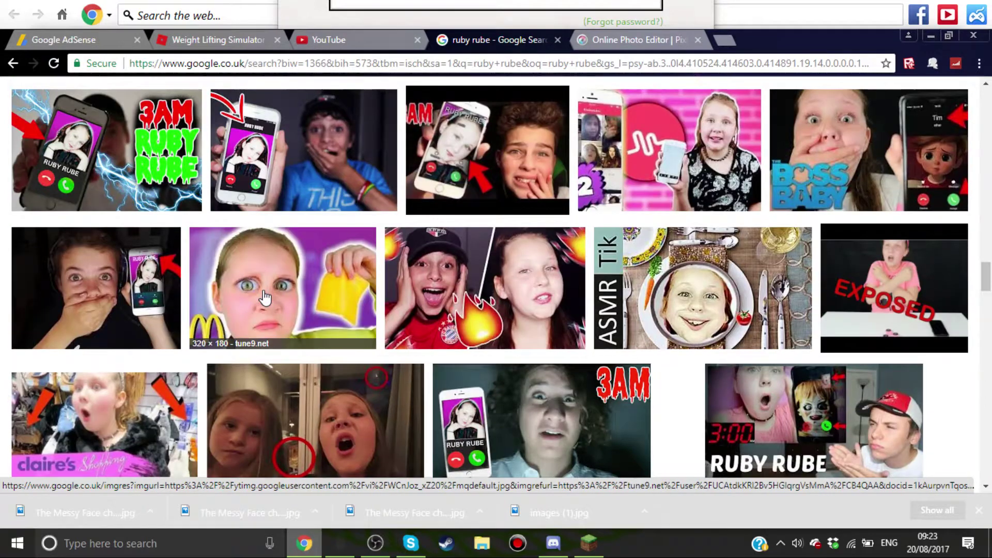
pyautogui.scroll(-4, 261, 264)
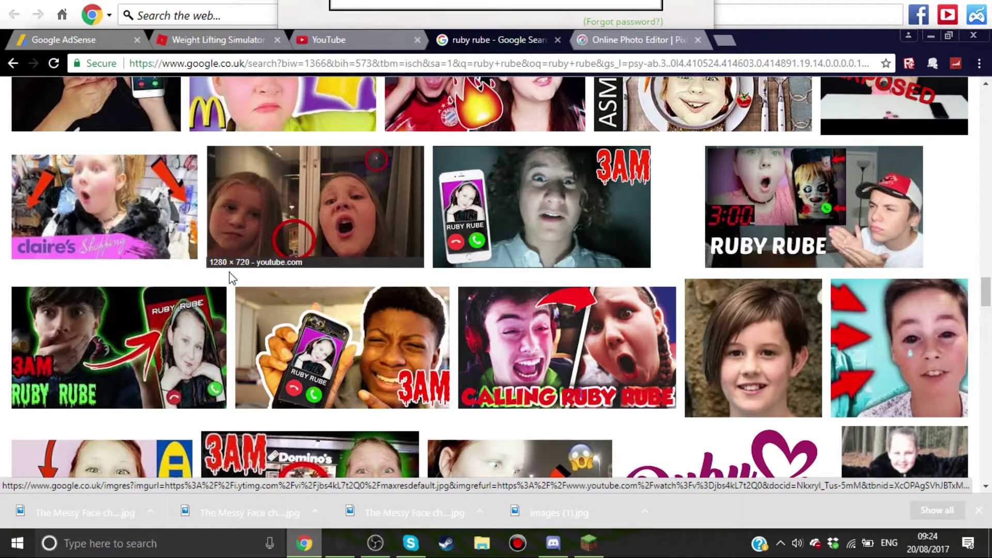
pyautogui.scroll(-1, 222, 298)
pyautogui.scroll(-2, 226, 276)
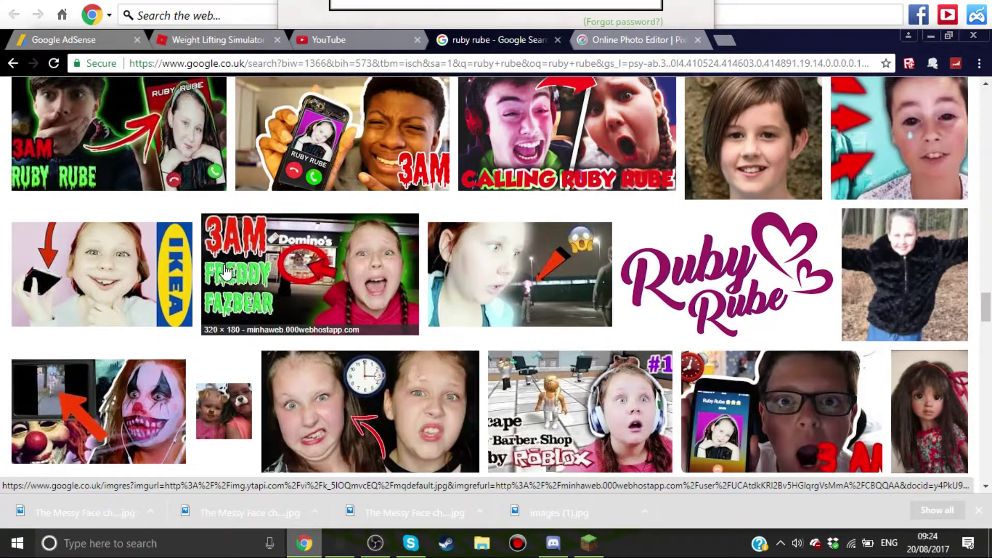
pyautogui.scroll(-2, 220, 228)
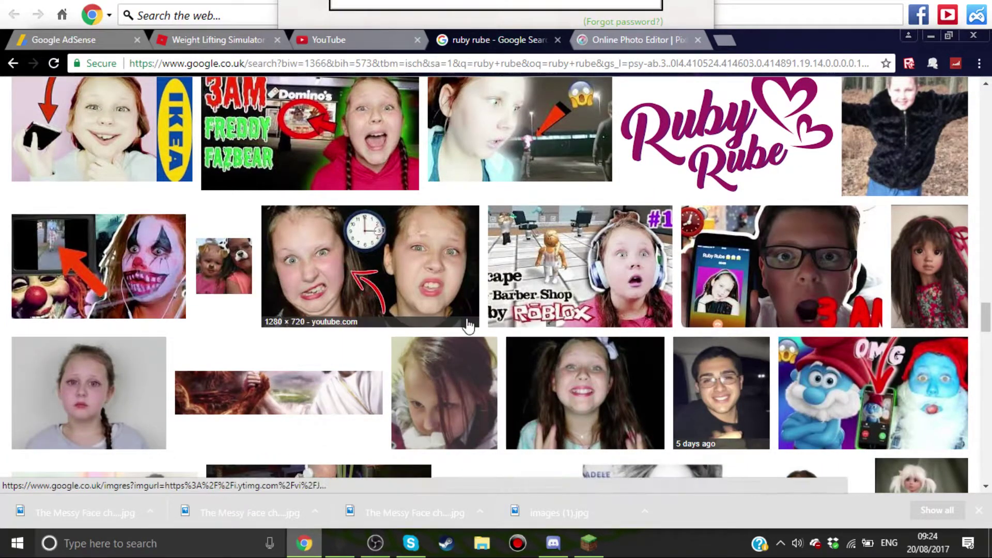
pyautogui.scroll(-2, 540, 290)
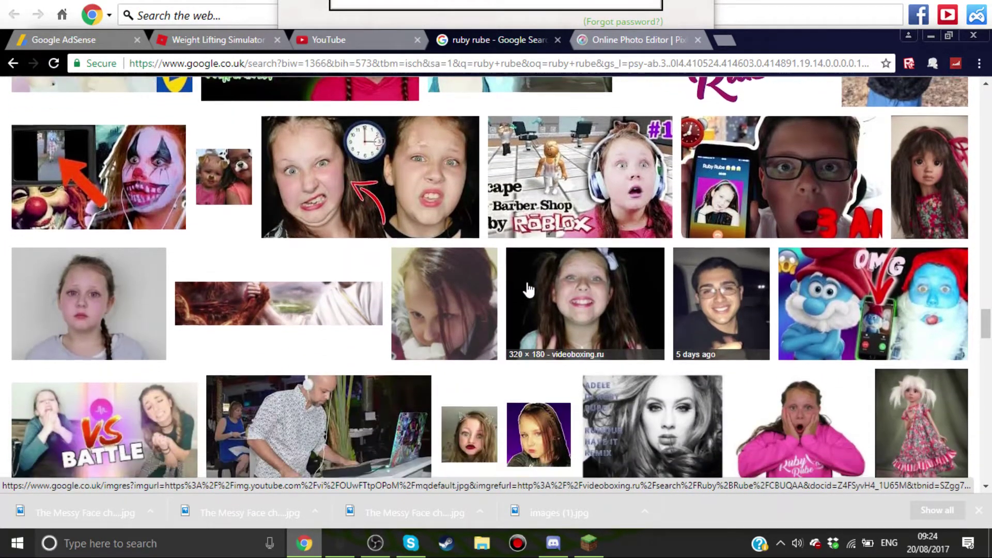
pyautogui.scroll(-3, 516, 285)
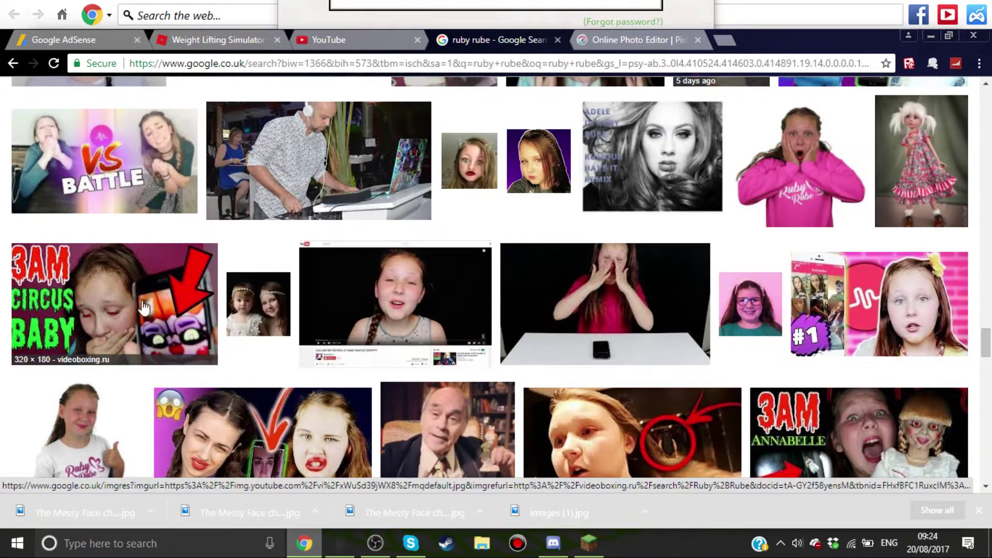
pyautogui.scroll(-4, 130, 298)
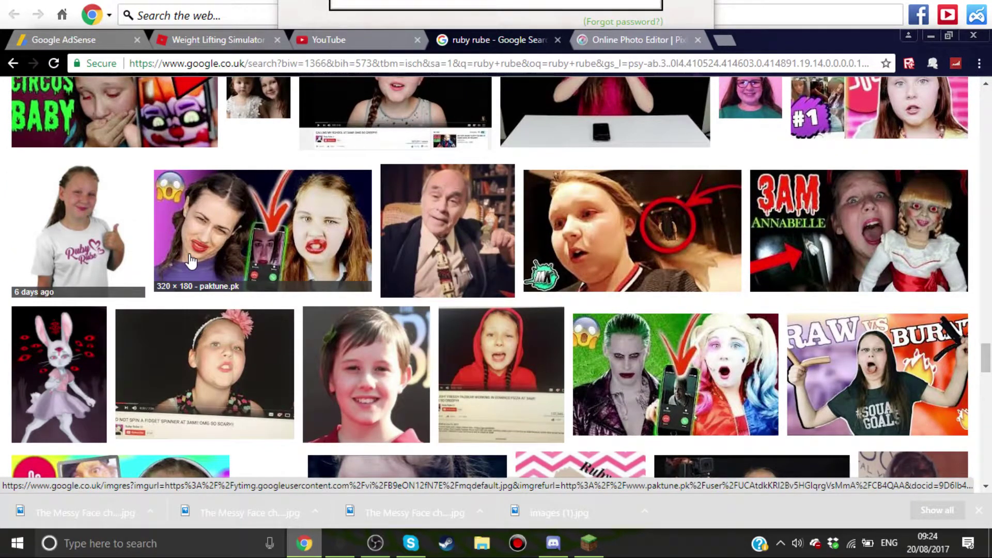
pyautogui.scroll(-3, 216, 258)
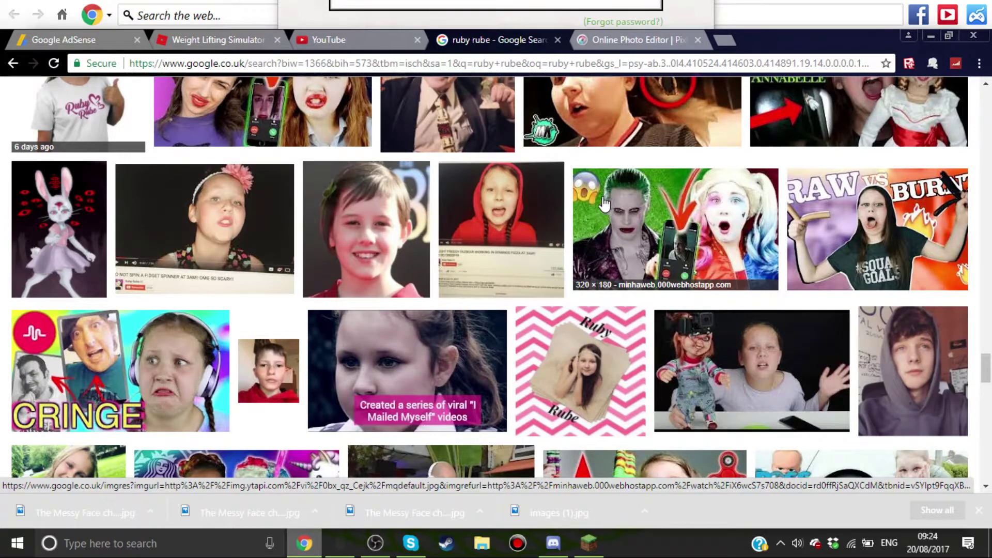
pyautogui.scroll(-5, 553, 236)
pyautogui.scroll(-3, 552, 238)
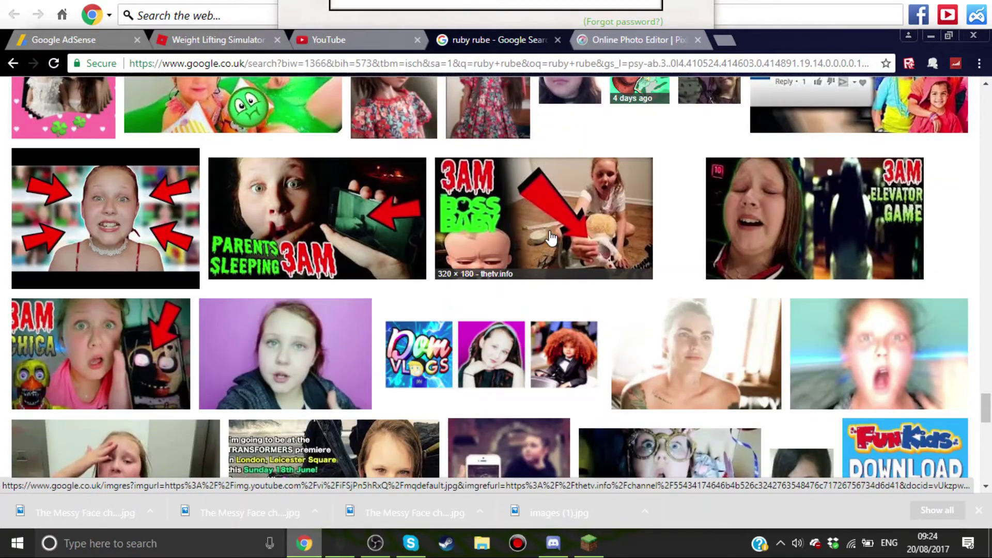
pyautogui.scroll(-4, 552, 236)
pyautogui.scroll(-3, 552, 237)
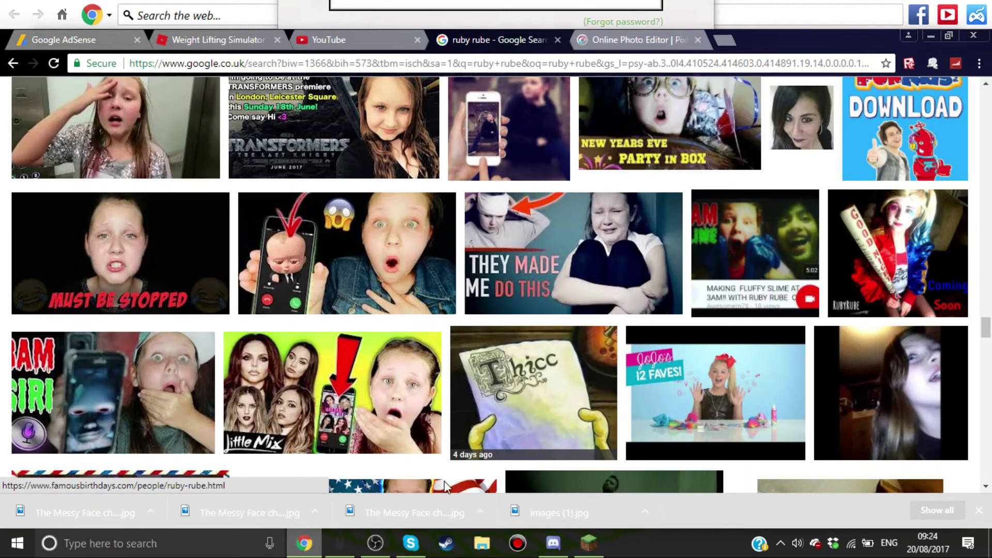
pyautogui.click(552, 543)
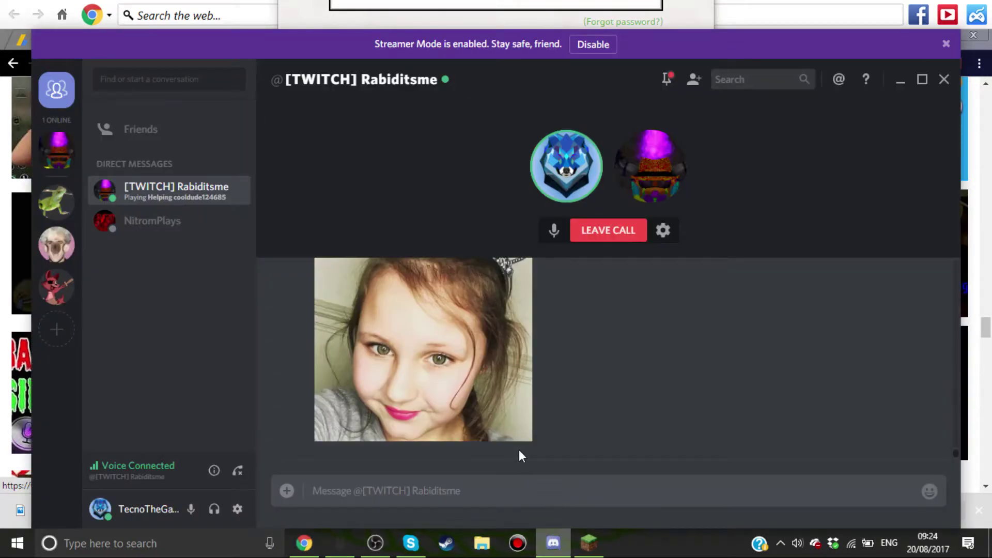
pyautogui.click(338, 544)
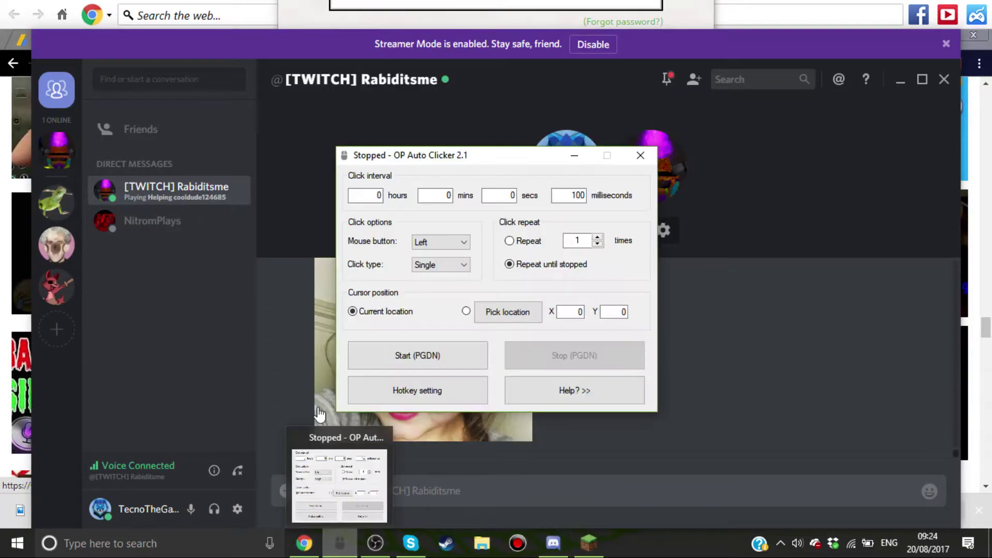
pyautogui.click(318, 489)
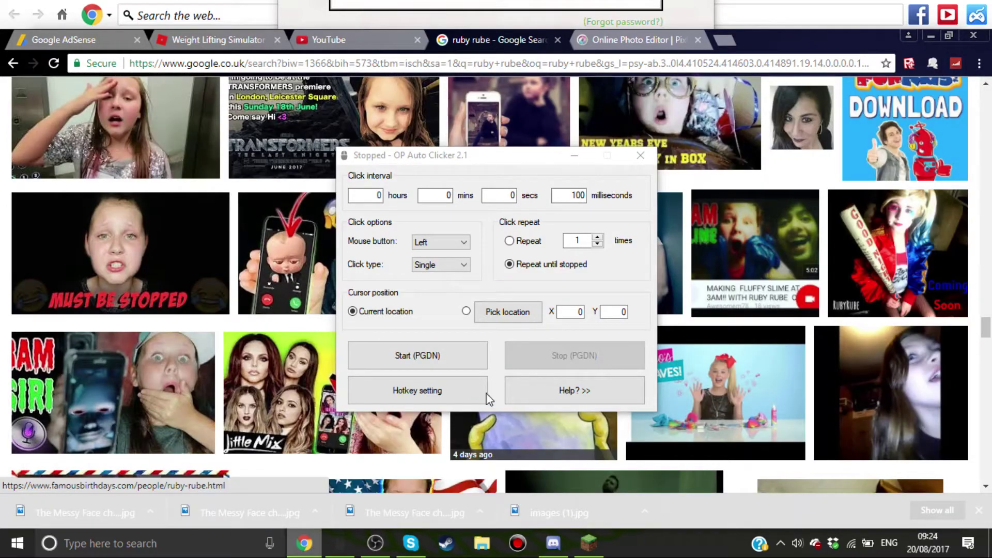
pyautogui.click(339, 543)
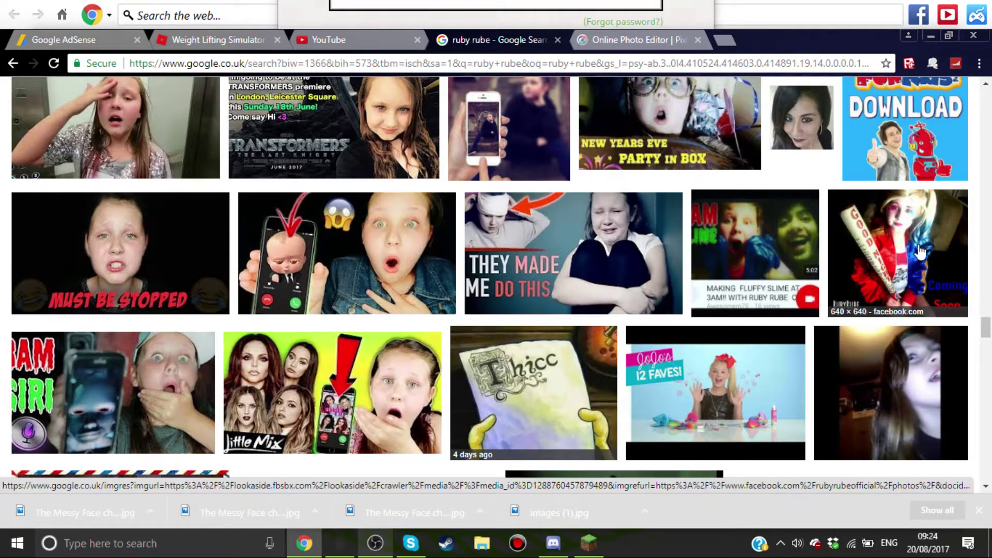
pyautogui.scroll(-4, 782, 260)
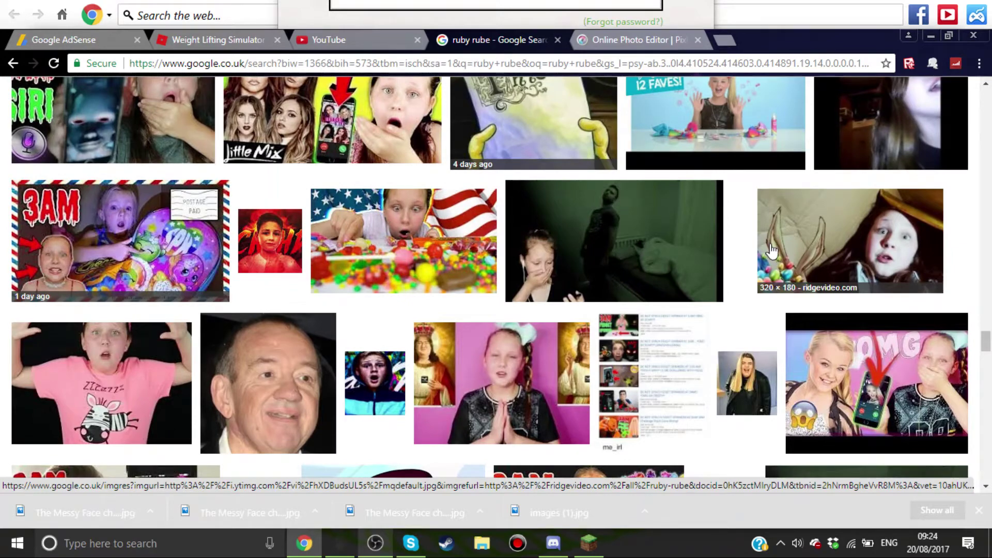
pyautogui.click(553, 544)
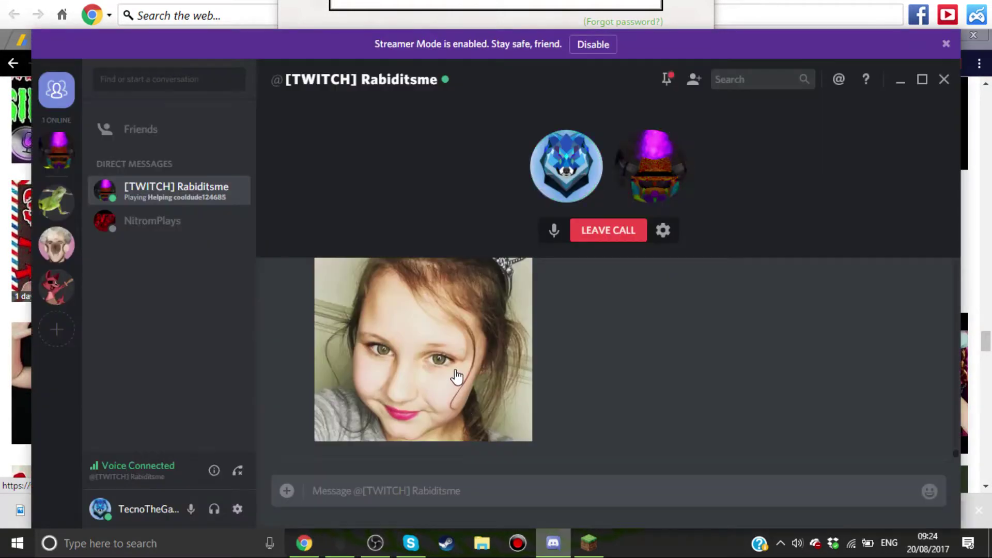
pyautogui.click(304, 543)
pyautogui.scroll(-3, 362, 414)
pyautogui.scroll(-1, 376, 376)
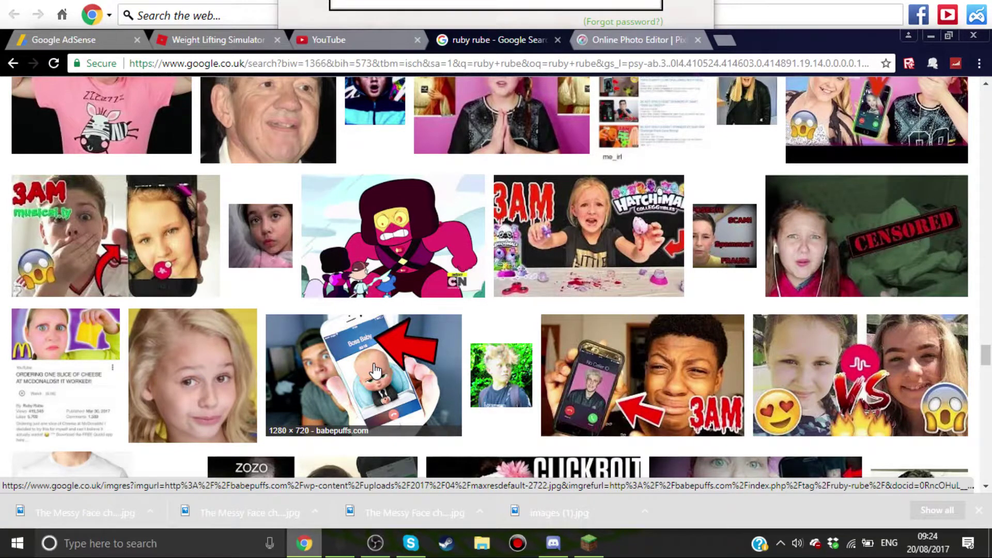
pyautogui.scroll(1, 376, 371)
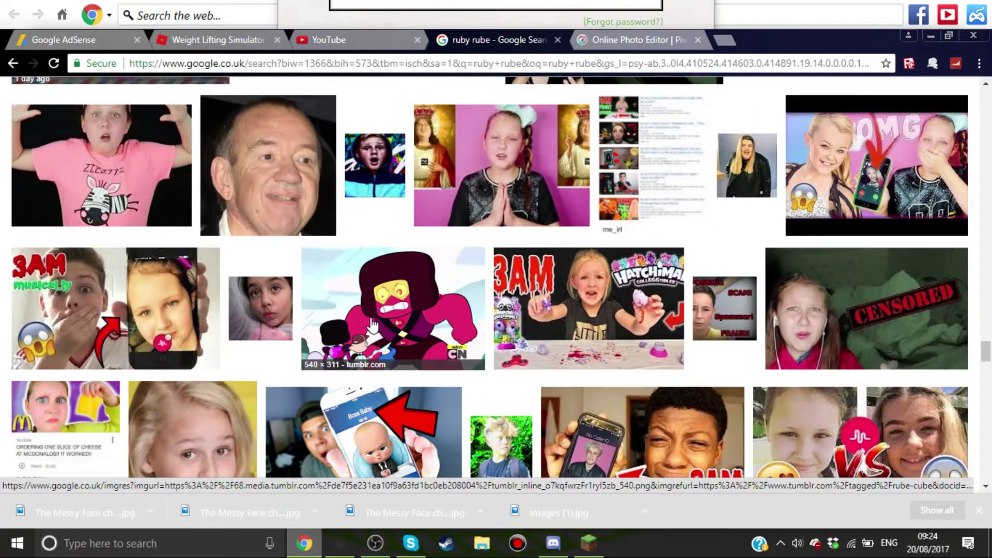
pyautogui.scroll(-2, 372, 325)
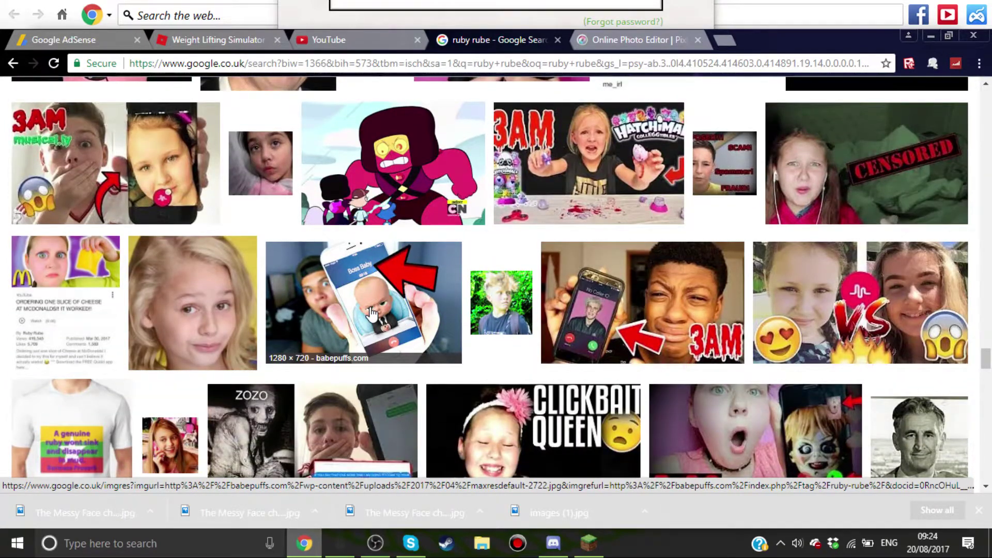
pyautogui.scroll(-4, 538, 436)
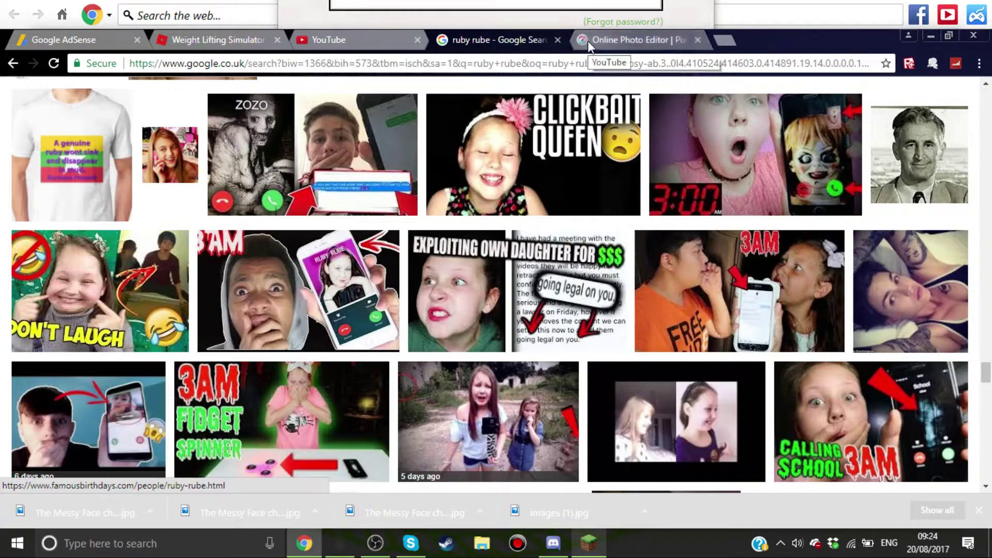
# - Close the search tab and open The Messy Face challenge.jpg from the Desktop in Pixlr
pyautogui.click(558, 40)
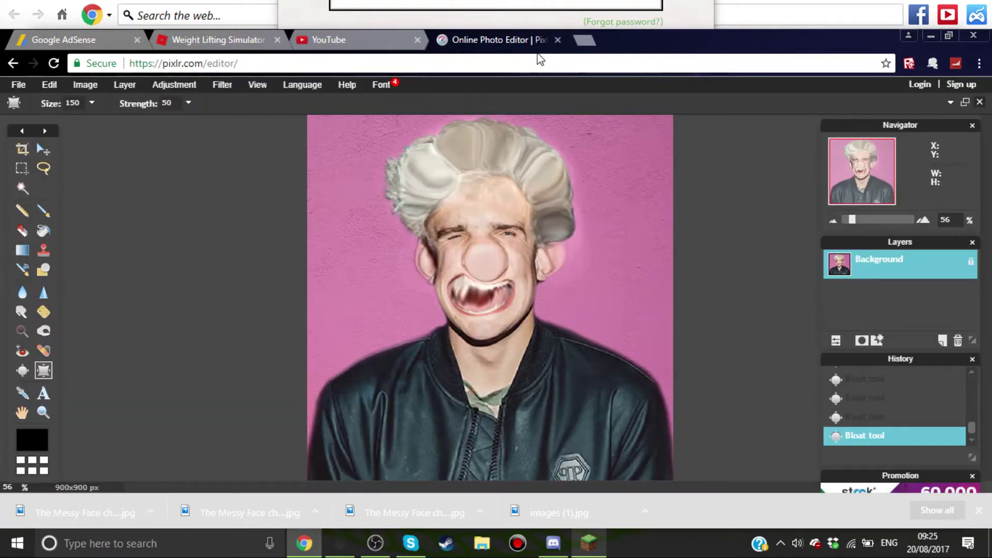
pyautogui.click(8, 87)
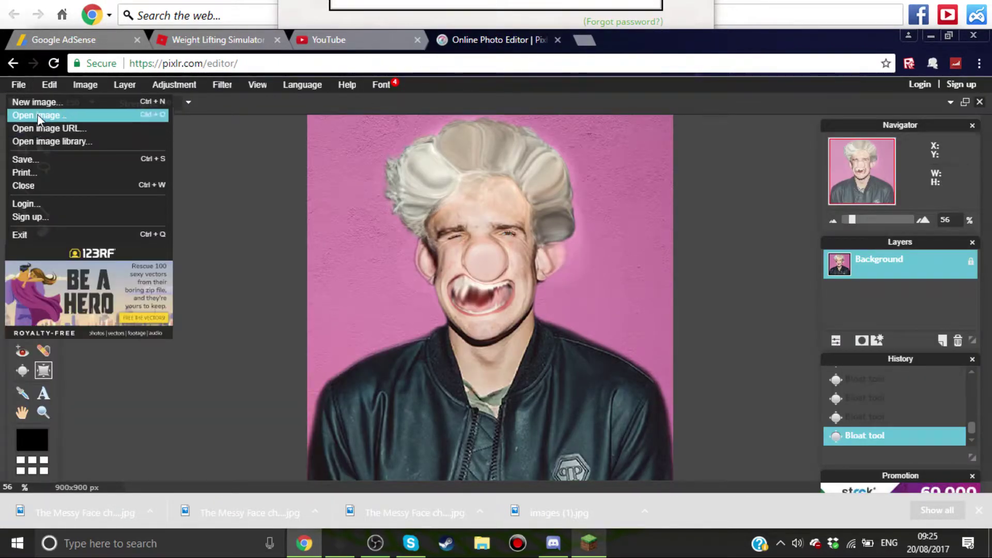
pyautogui.click(39, 117)
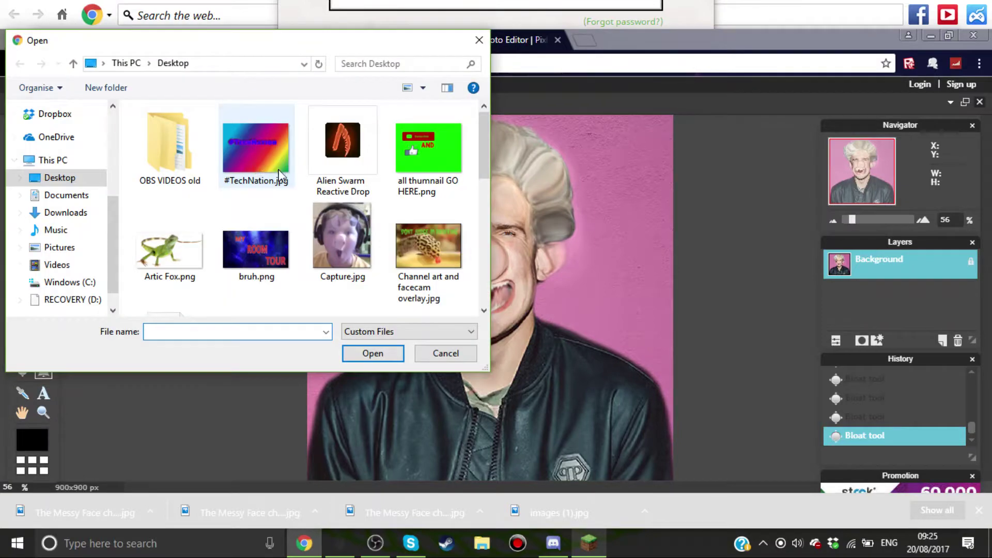
pyautogui.scroll(-5, 286, 191)
pyautogui.click(259, 298)
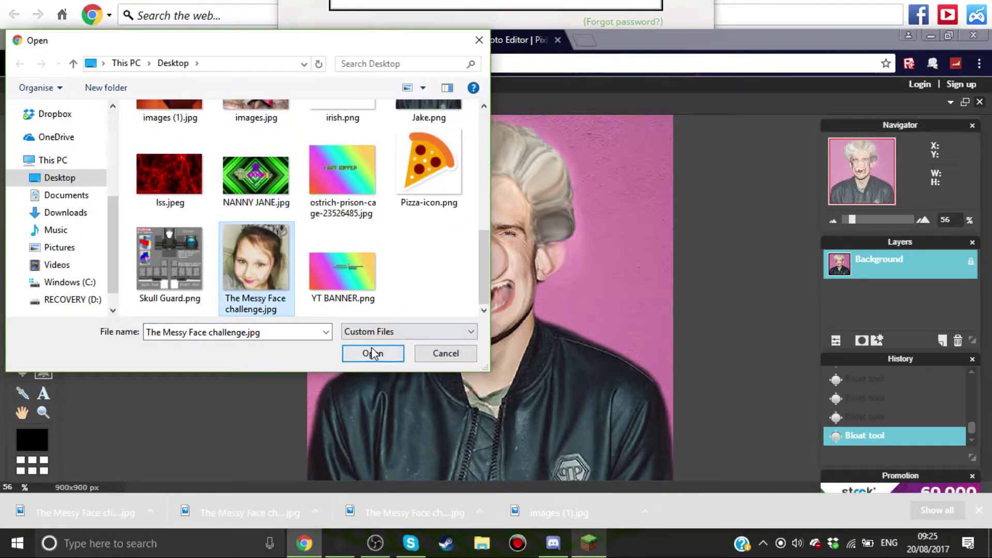
pyautogui.click(372, 355)
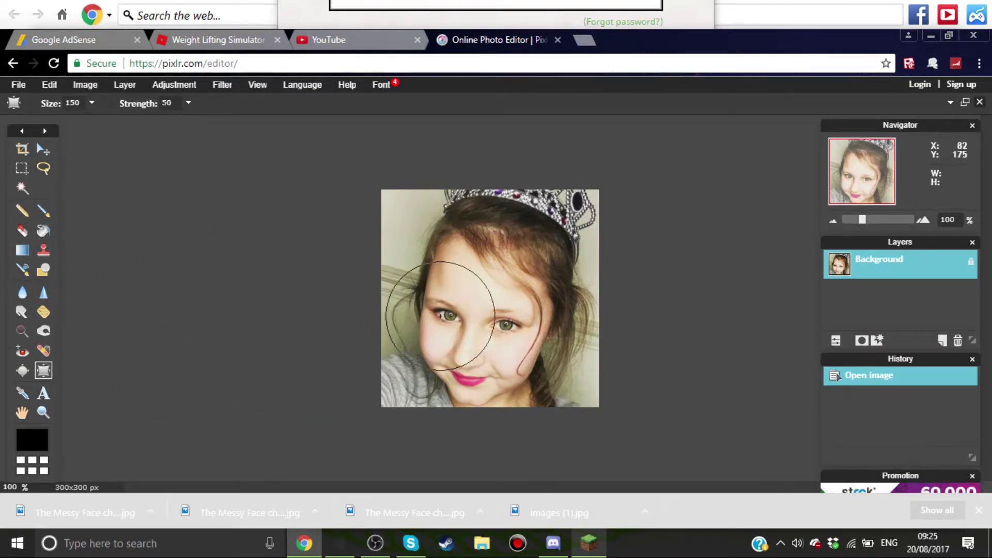
# - Pinch the tiara portrait's face twice, then bloat the nose with two Bloat clicks
pyautogui.click(445, 318)
pyautogui.click(496, 331)
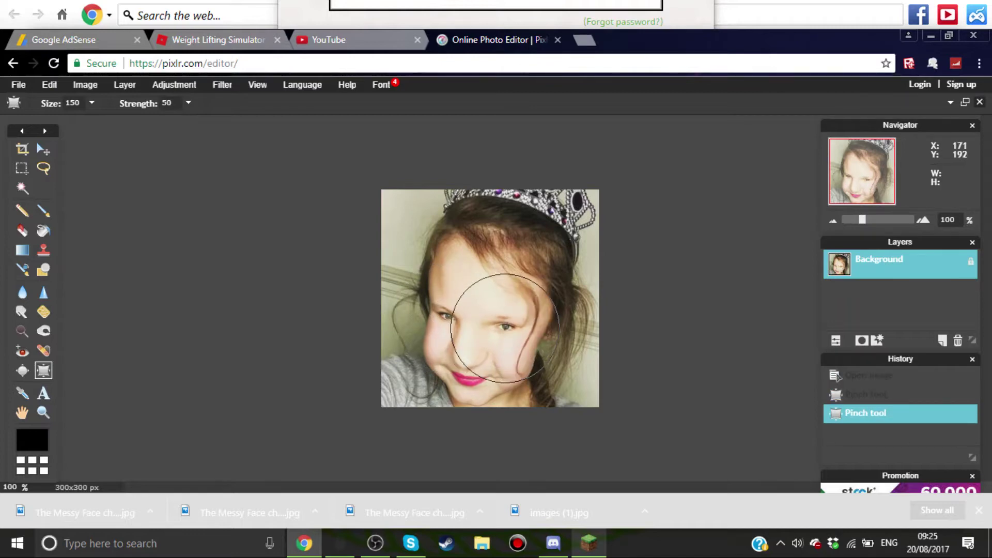
pyautogui.click(21, 370)
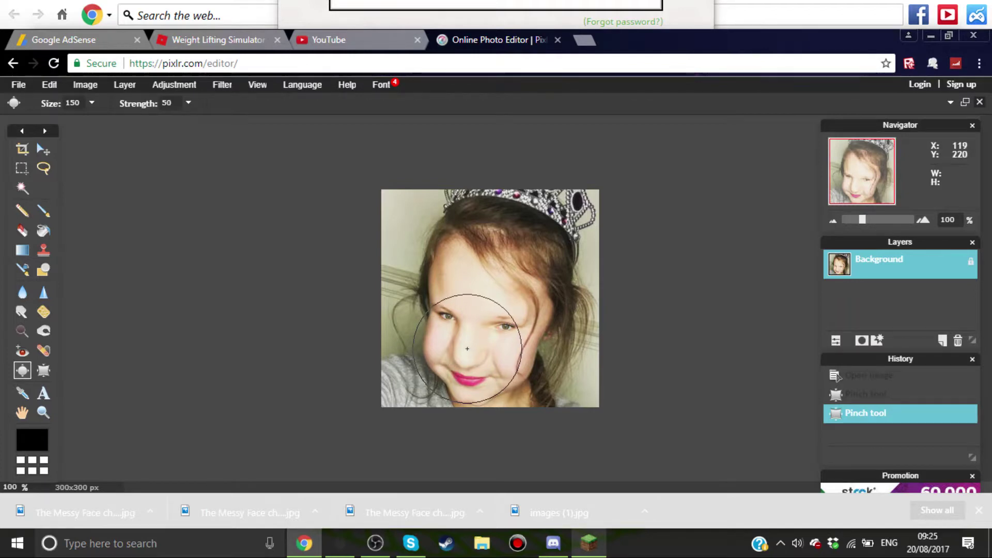
pyautogui.click(469, 351)
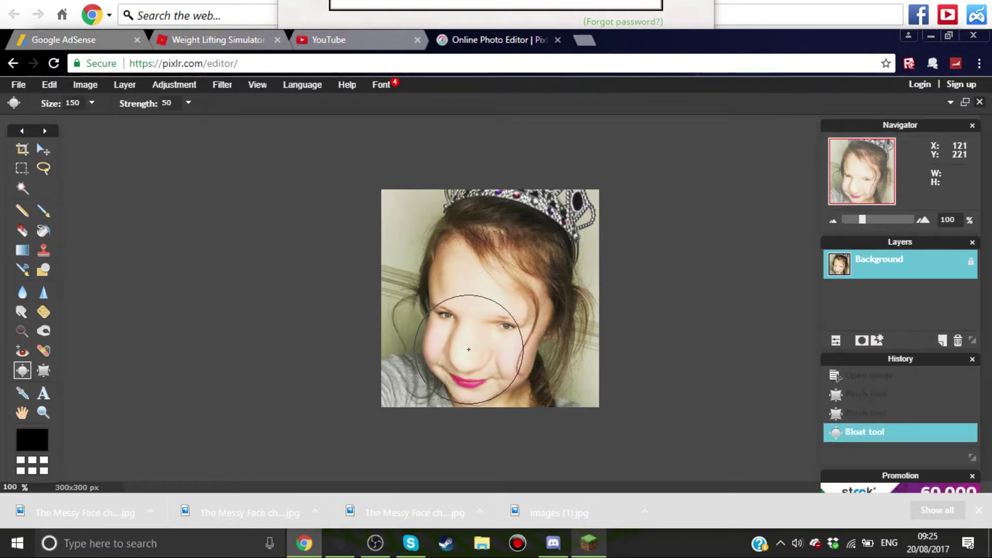
pyautogui.click(469, 349)
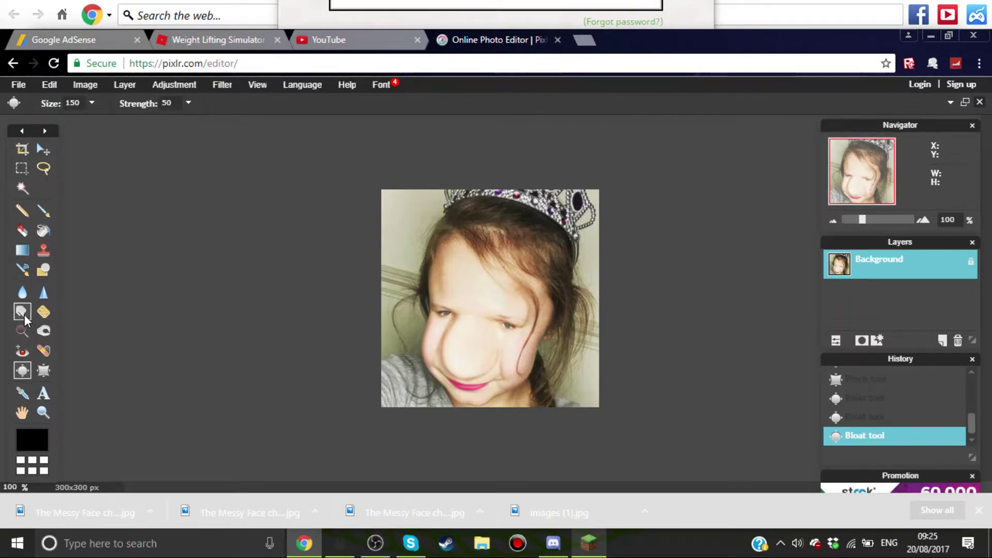
# - Burn the face darker with the Burn tool's 200 soft brush
pyautogui.click(45, 333)
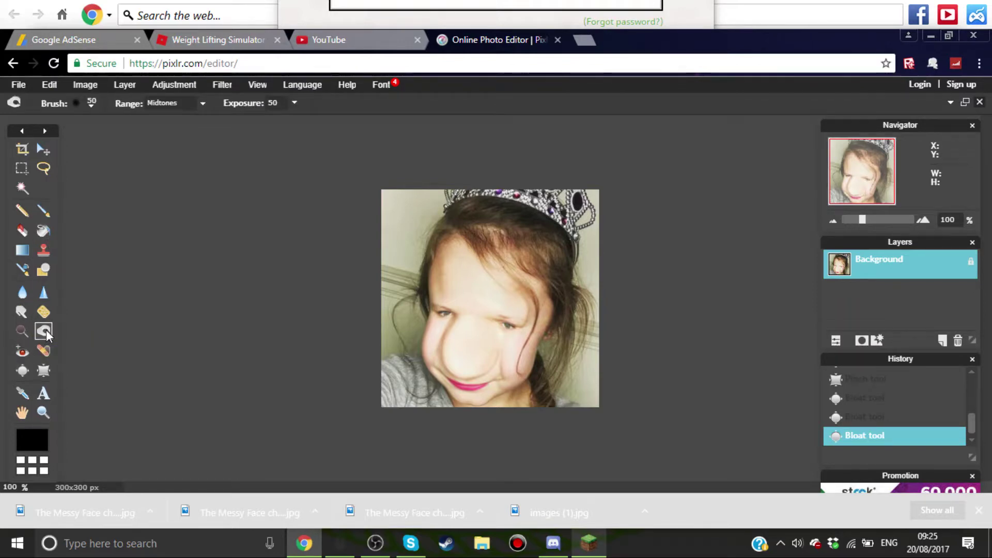
pyautogui.click(79, 109)
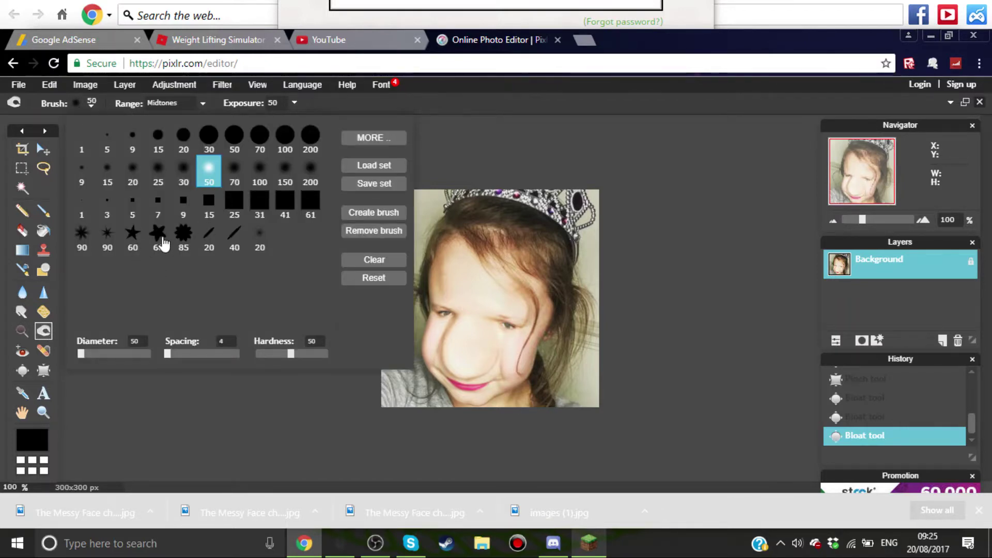
pyautogui.click(316, 171)
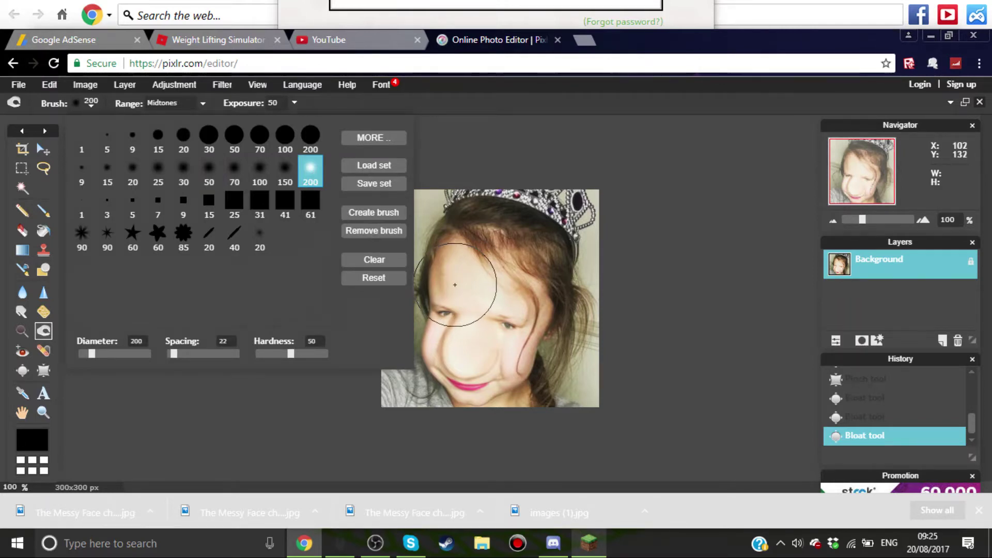
pyautogui.click(455, 284)
pyautogui.moveTo(454, 284)
pyautogui.mouseDown()
pyautogui.moveTo(504, 288)
pyautogui.moveTo(463, 282)
pyautogui.moveTo(473, 301)
pyautogui.moveTo(494, 303)
pyautogui.moveTo(455, 359)
pyautogui.moveTo(440, 352)
pyautogui.moveTo(486, 375)
pyautogui.moveTo(491, 367)
pyautogui.moveTo(439, 356)
pyautogui.moveTo(440, 275)
pyautogui.moveTo(527, 259)
pyautogui.moveTo(548, 227)
pyautogui.moveTo(517, 228)
pyautogui.moveTo(574, 302)
pyautogui.moveTo(559, 348)
pyautogui.moveTo(504, 368)
pyautogui.moveTo(510, 350)
pyautogui.mouseUp()
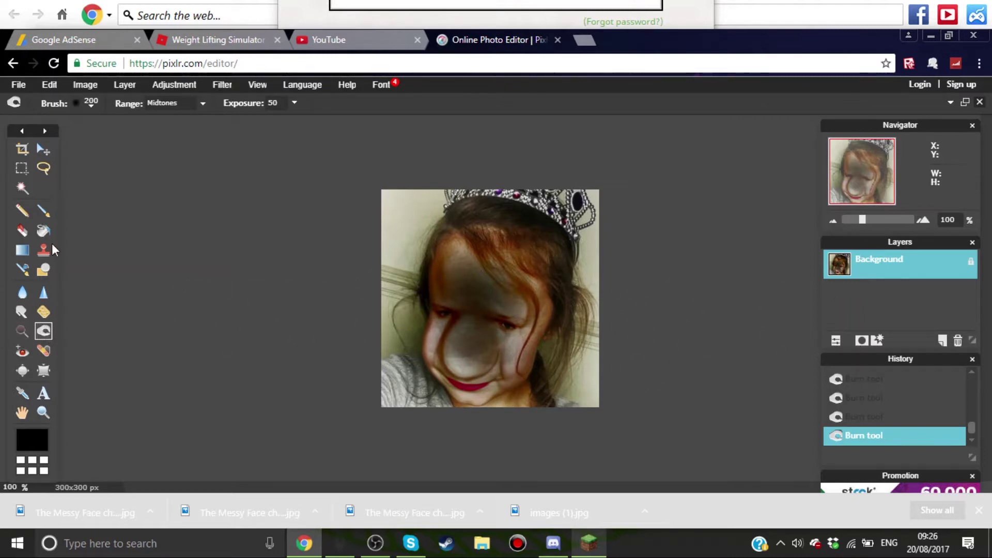
# - Set the burn Range to Highlights and darken the forehead and hair
pyautogui.click(167, 109)
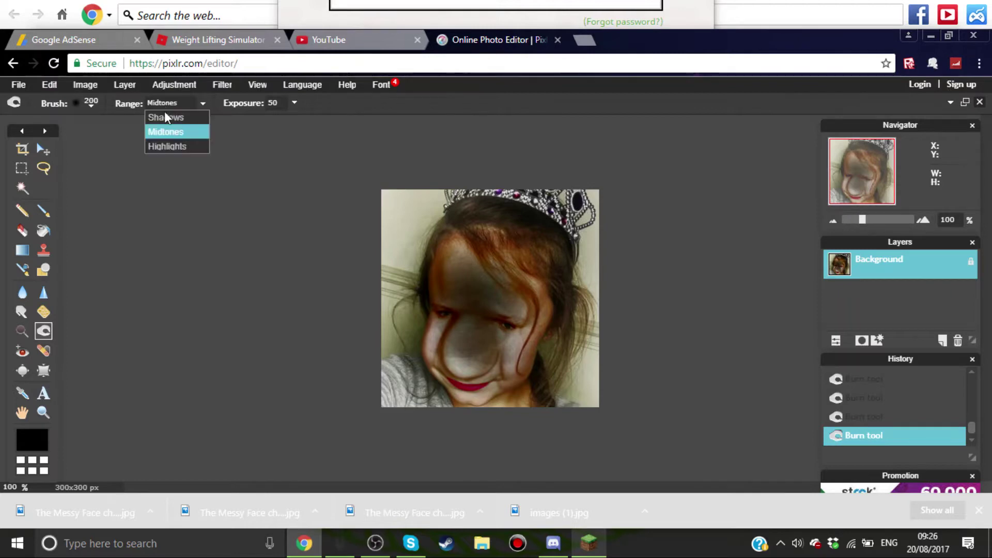
pyautogui.click(165, 146)
pyautogui.moveTo(478, 262); pyautogui.dragTo(459, 255)
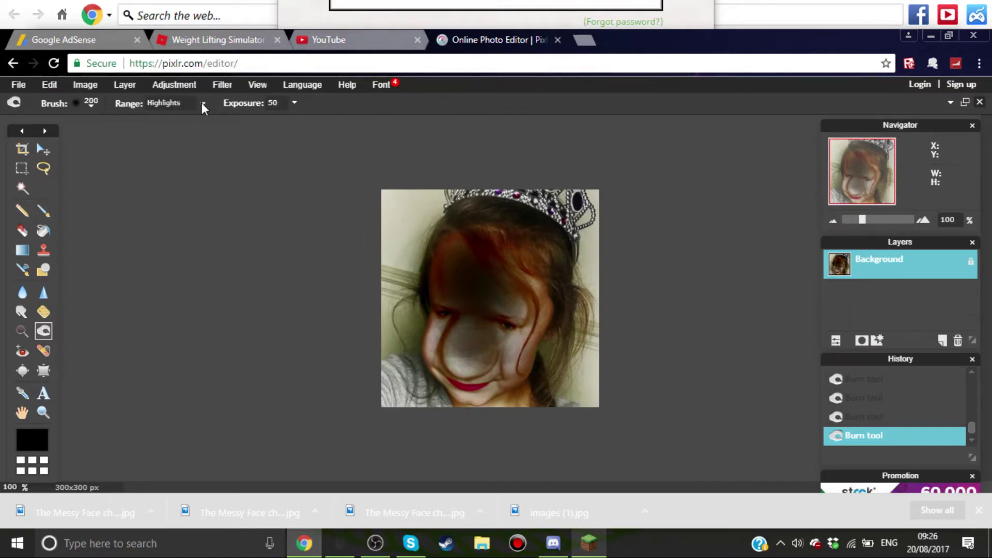
pyautogui.click(21, 86)
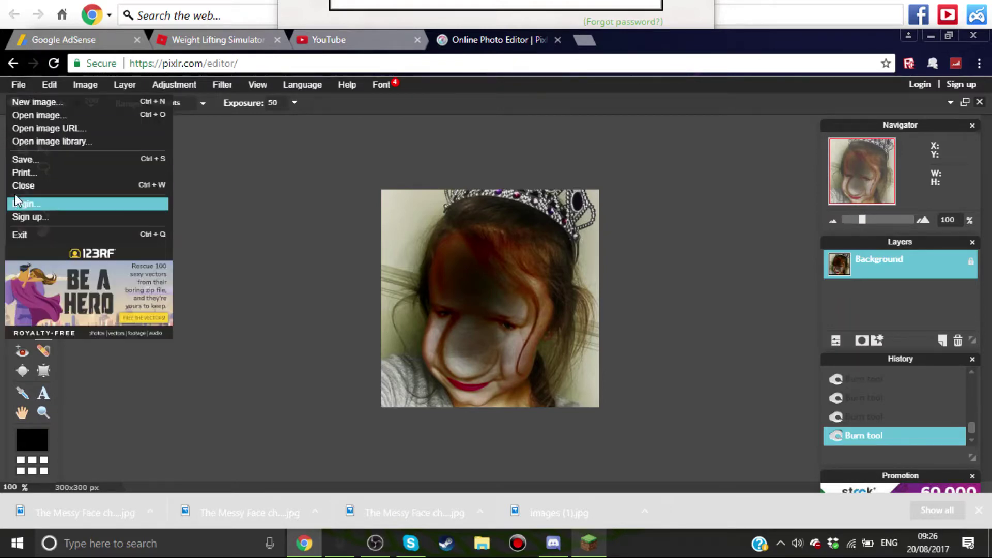
# - Save the caricature as JPEG over The Messy Face challenge.jpg, then bring Discord forward
pyautogui.click(51, 159)
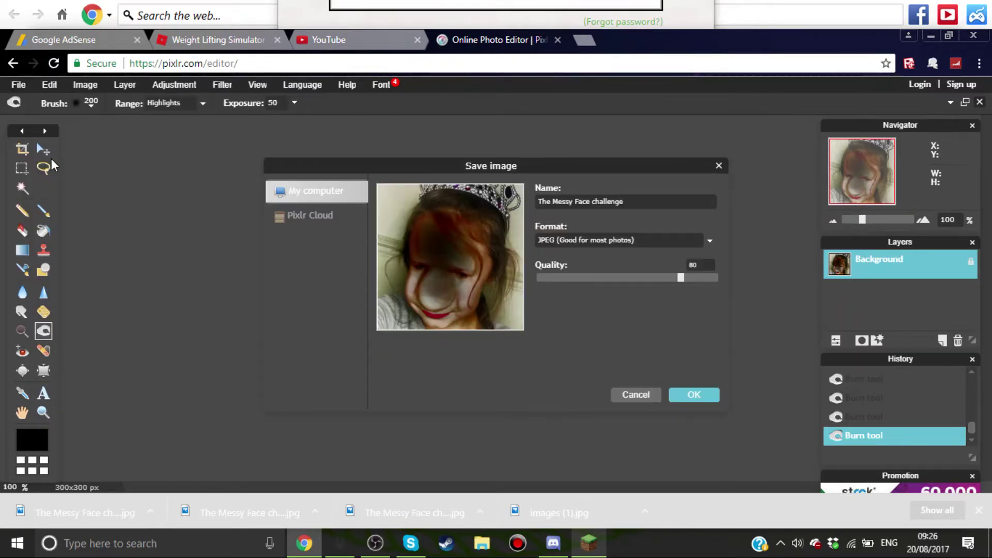
pyautogui.click(710, 398)
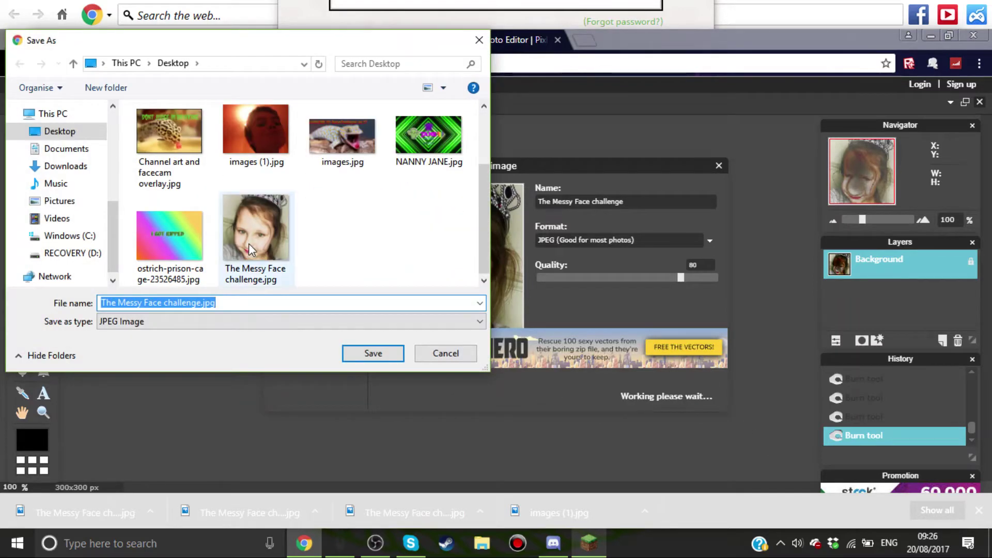
pyautogui.click(372, 356)
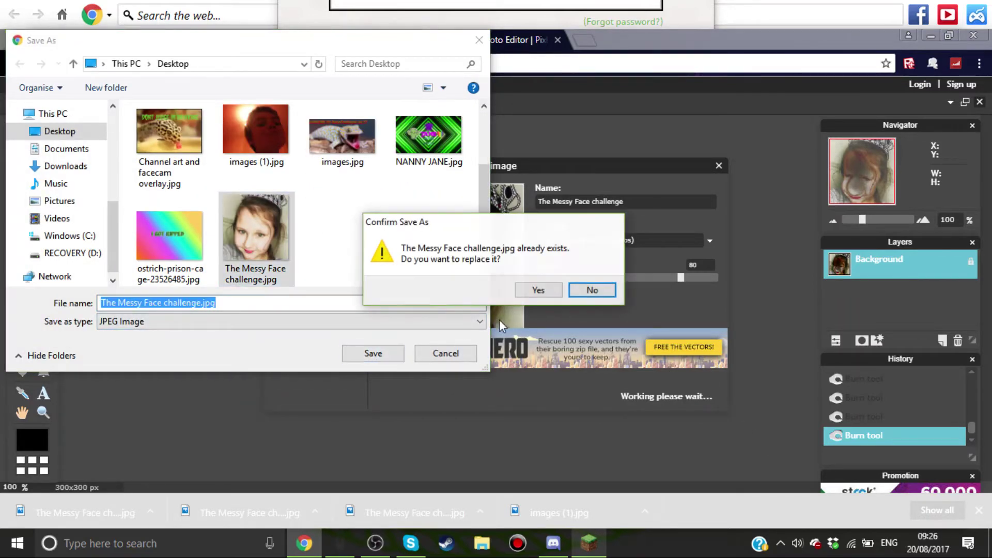
pyautogui.click(540, 291)
pyautogui.click(562, 546)
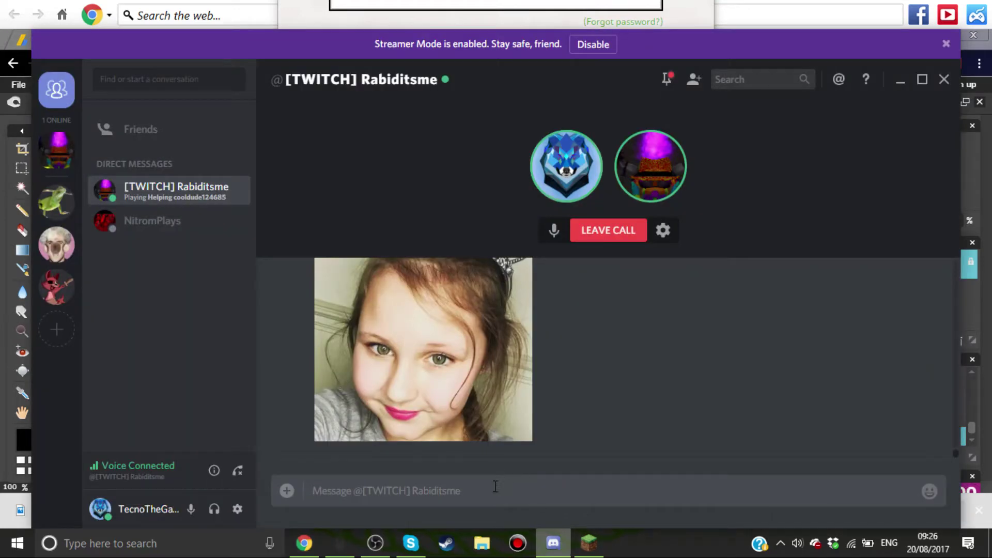
# - Attach The Messy Face challenge.jpg from the Desktop and upload it to the direct message
pyautogui.click(286, 490)
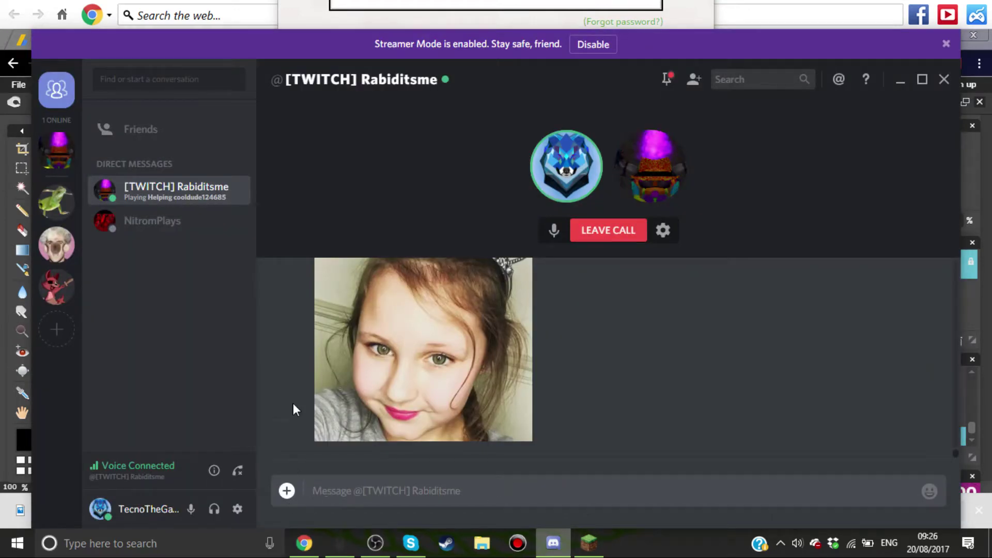
pyautogui.scroll(-5, 267, 262)
pyautogui.scroll(-5, 268, 262)
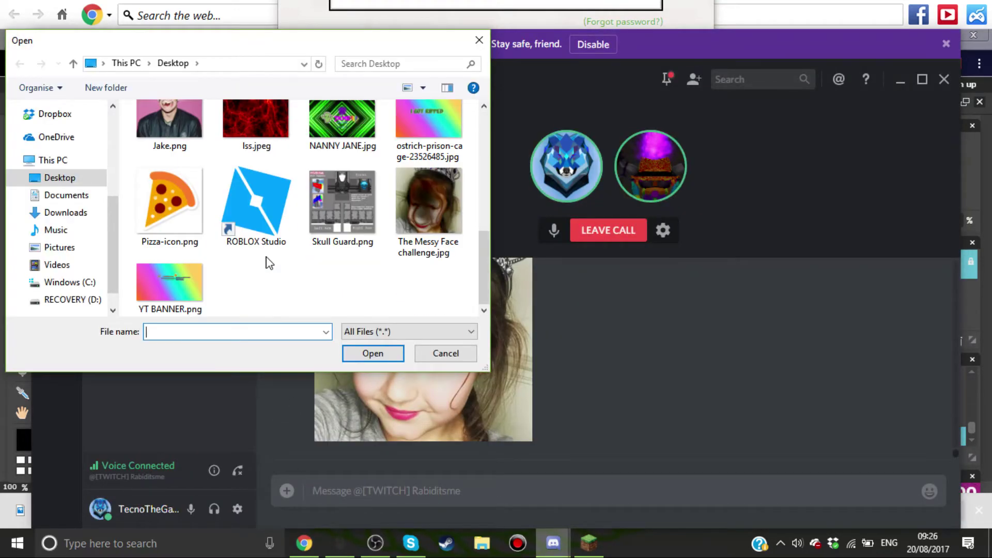
pyautogui.click(412, 247)
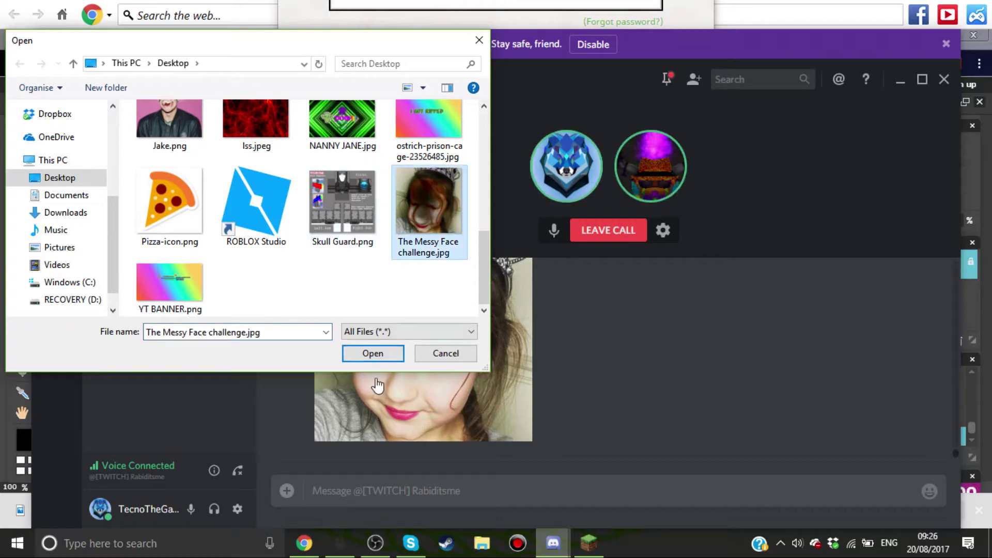
pyautogui.click(373, 354)
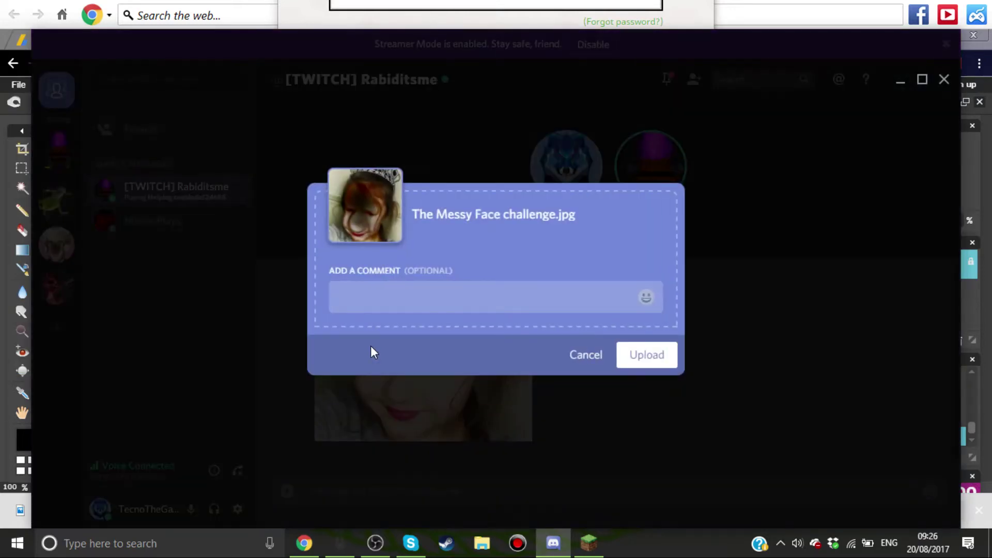
pyautogui.click(643, 354)
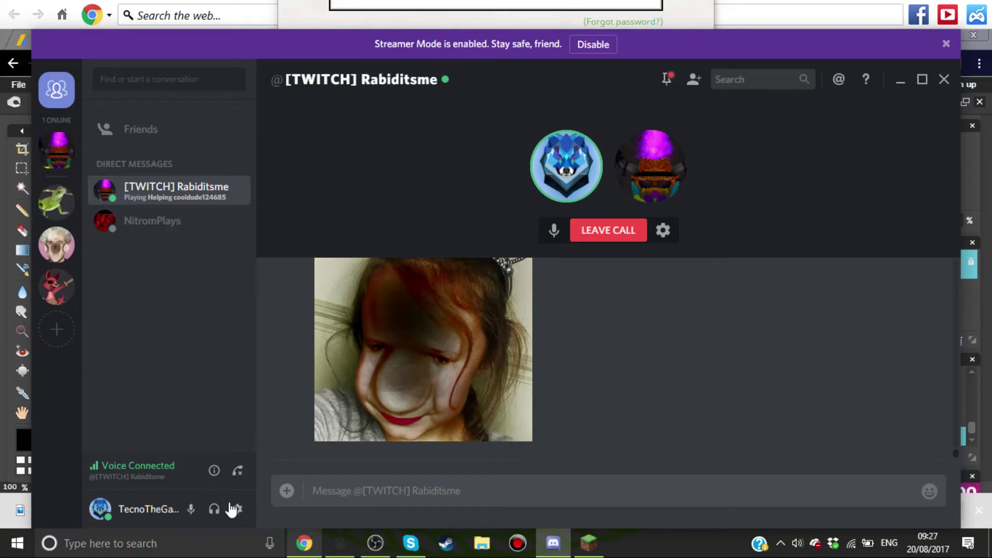
# - Start attaching a file to the chat, then cancel the Open dialog
pyautogui.click(287, 491)
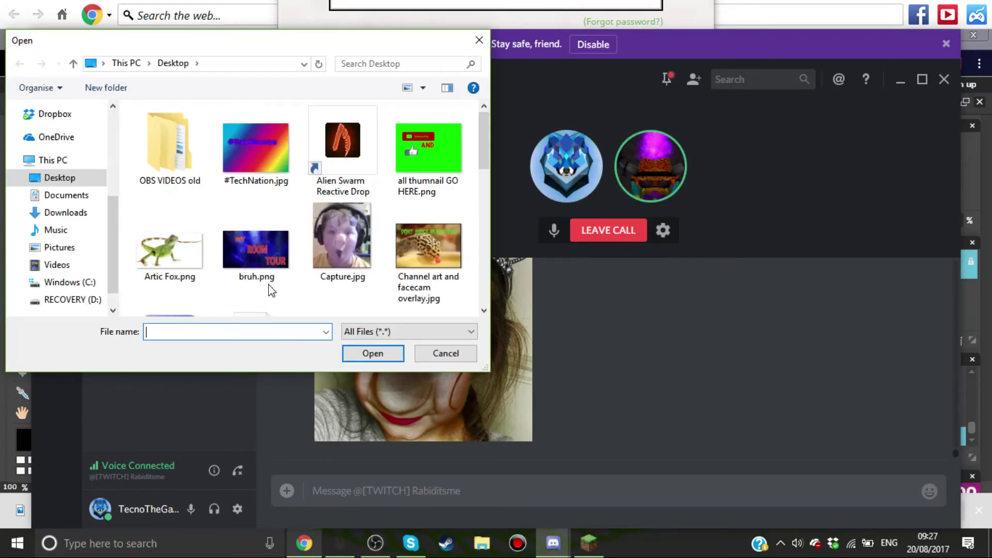
pyautogui.scroll(-2, 273, 289)
pyautogui.scroll(-5, 354, 197)
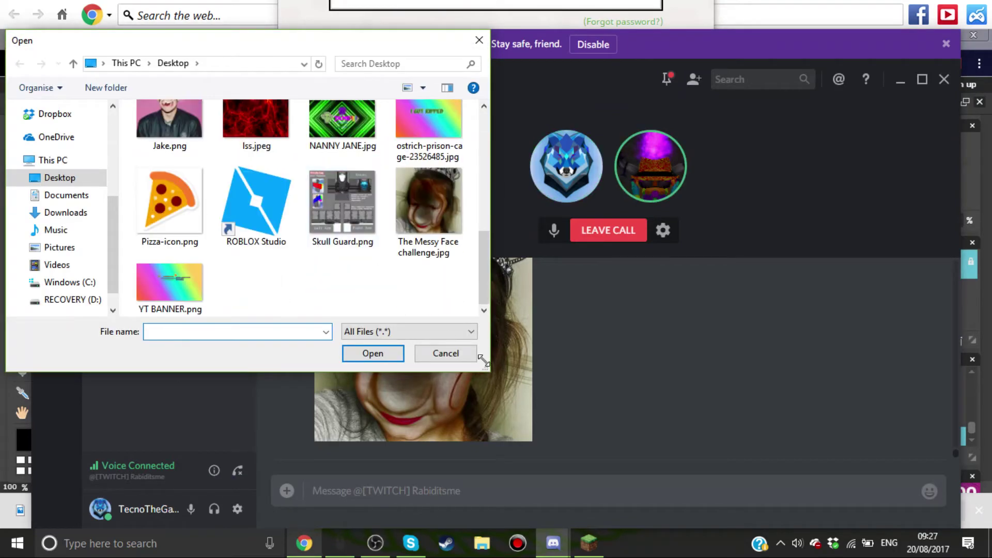
pyautogui.click(445, 354)
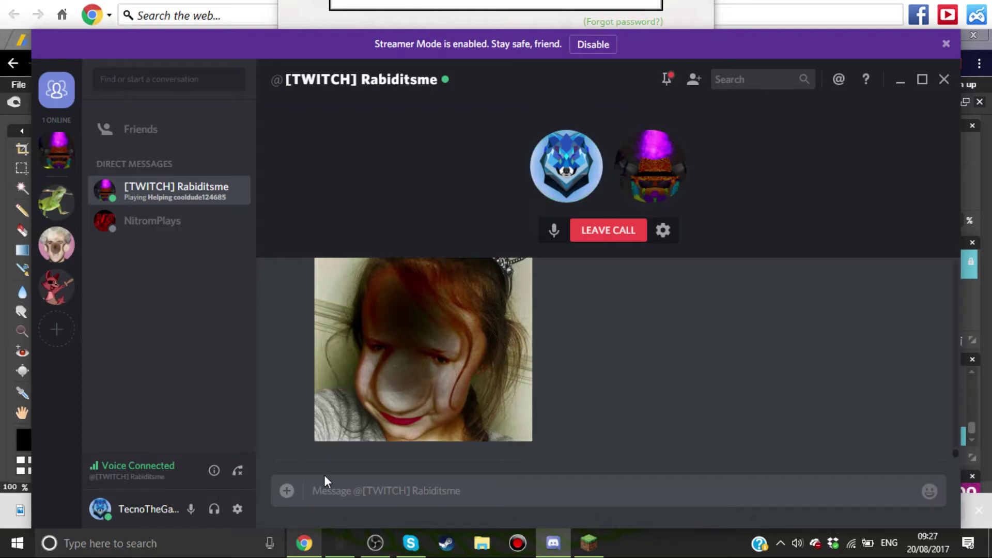
# - Upload The Messy Face challenge.jpg to the chat again and return to Pixlr in Chrome
pyautogui.click(285, 492)
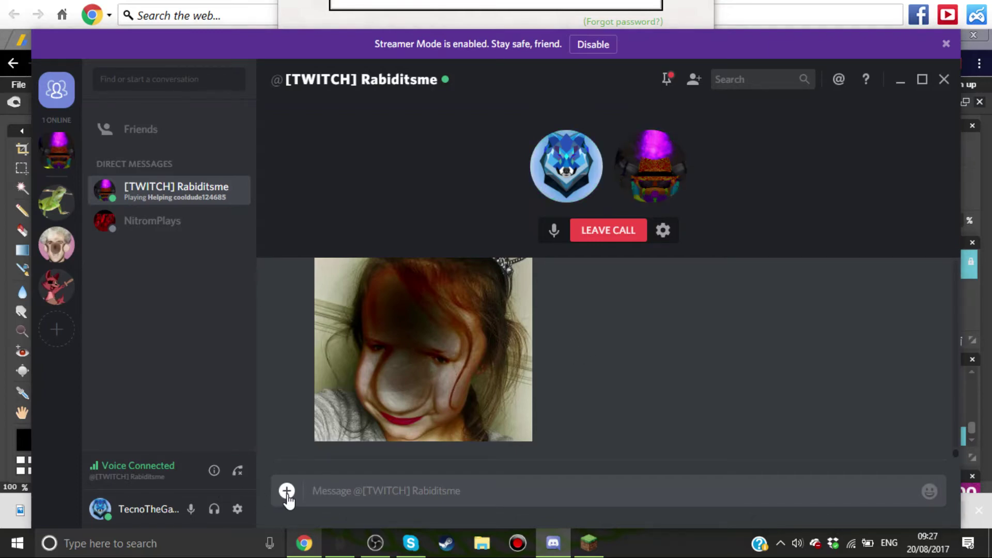
pyautogui.scroll(-5, 286, 290)
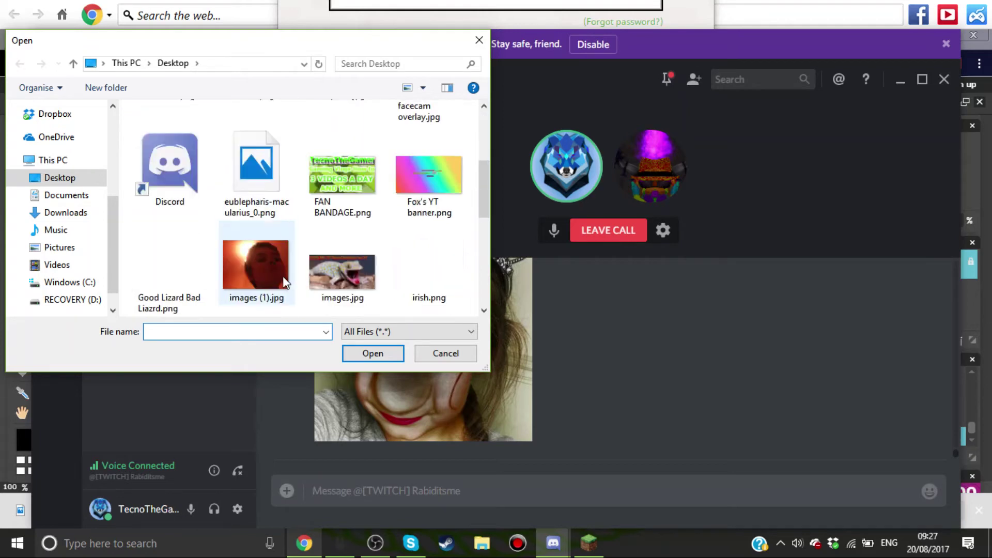
pyautogui.scroll(-5, 284, 278)
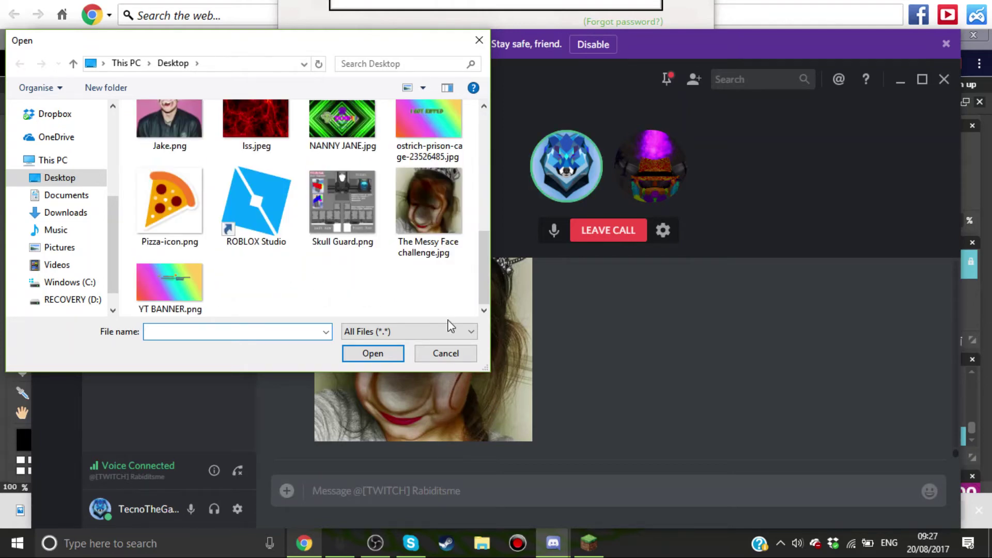
pyautogui.click(420, 224)
pyautogui.click(386, 355)
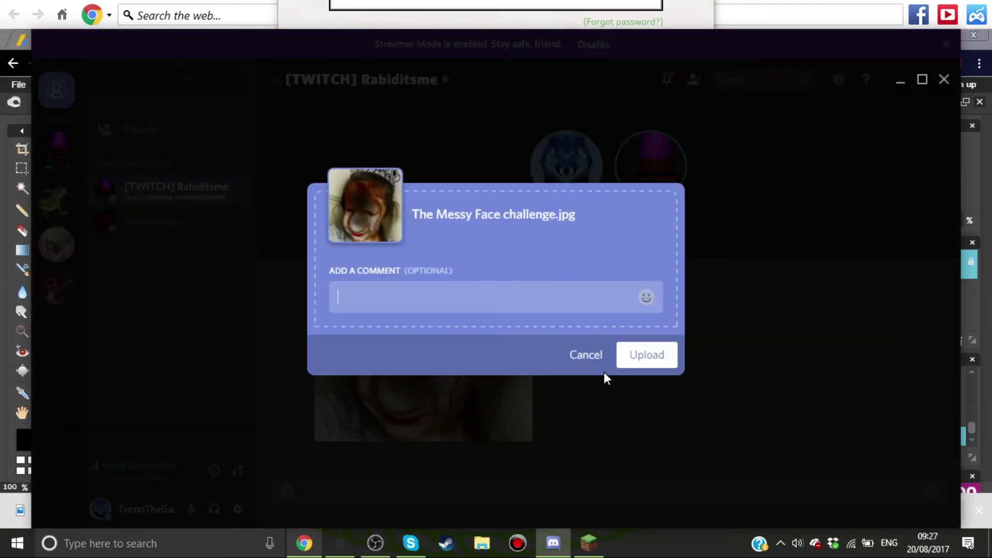
pyautogui.click(672, 360)
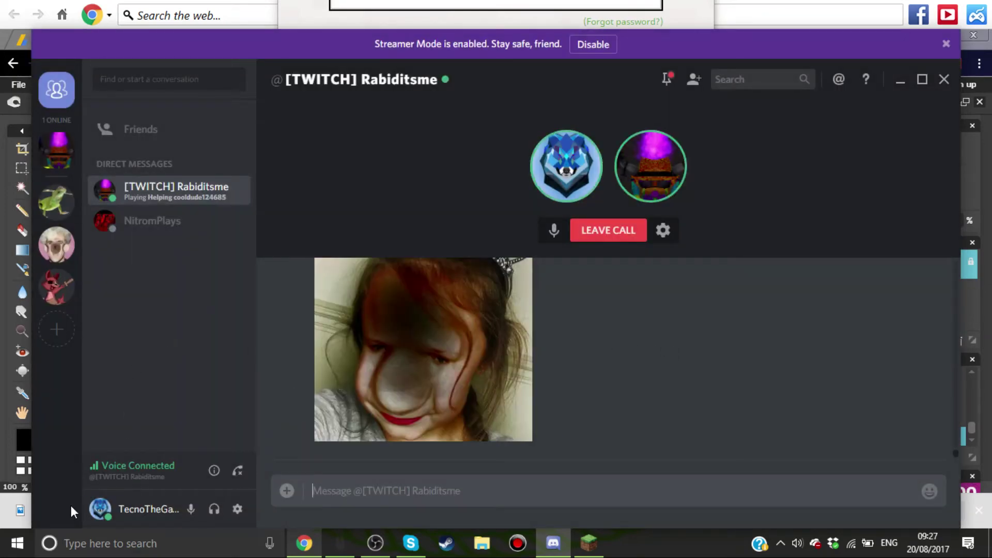
pyautogui.click(304, 543)
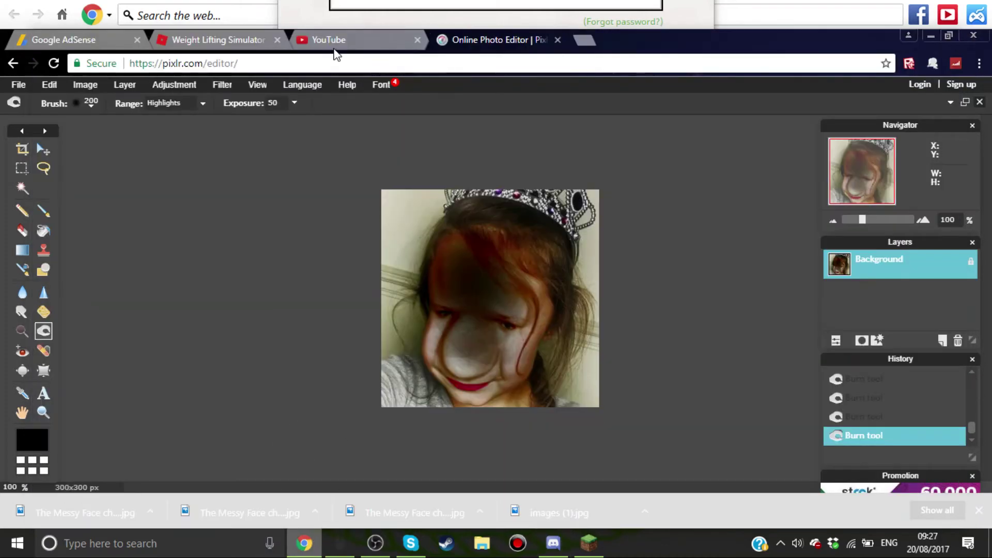
# - Open Pixlr's File menu, then bring the Discord chat window to the front
pyautogui.click(19, 85)
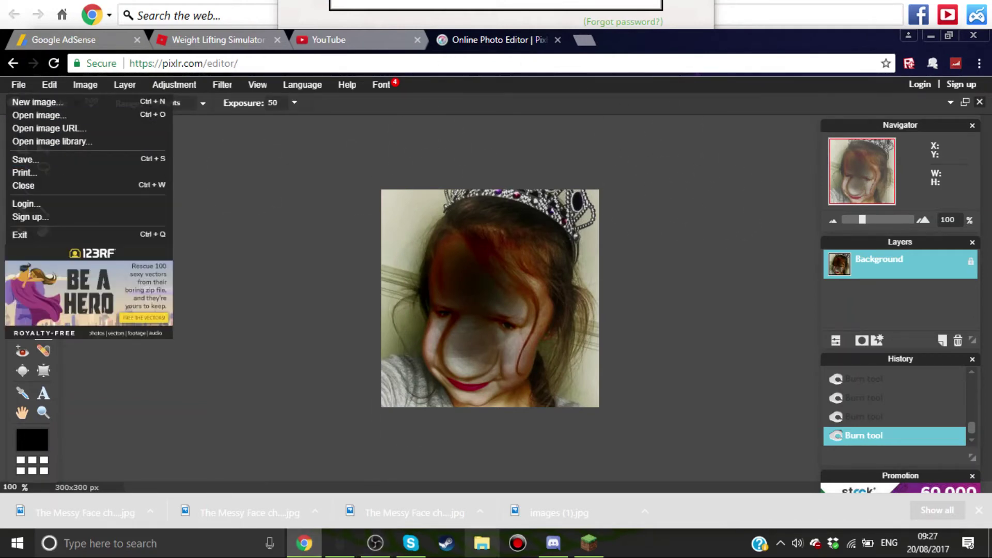
pyautogui.click(553, 543)
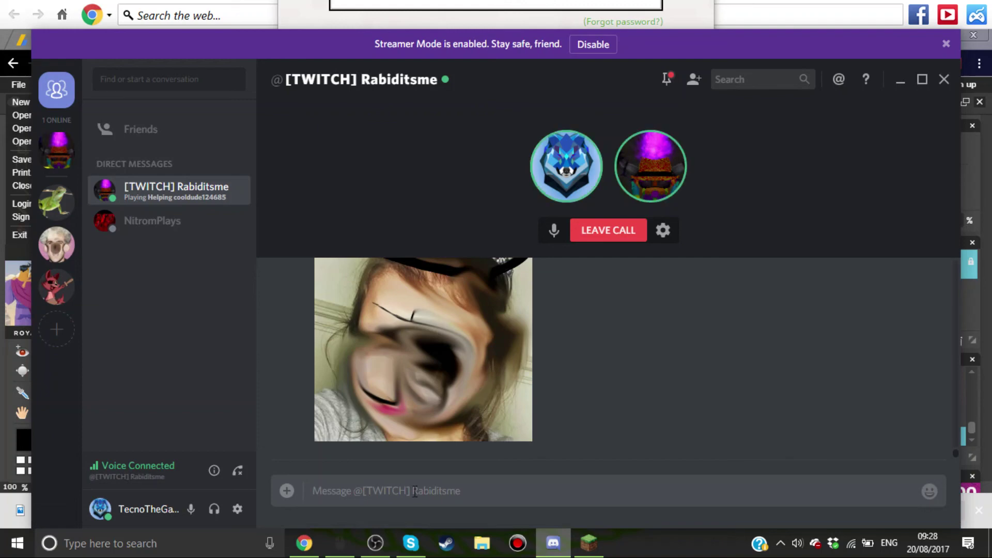
# - Close the Pixlr editor tab in Chrome, leaving without saving
pyautogui.click(307, 511)
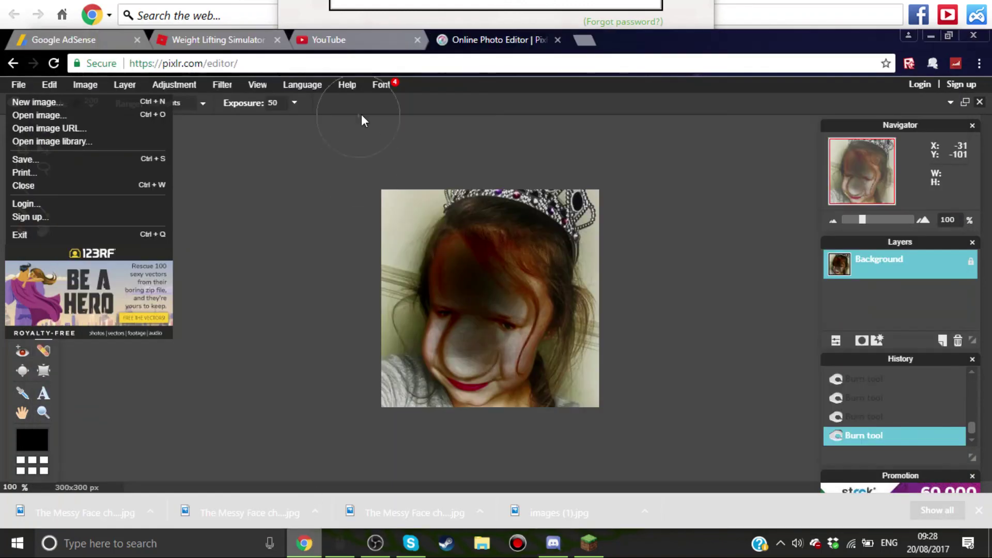
pyautogui.moveTo(347, 85)
pyautogui.click(557, 40)
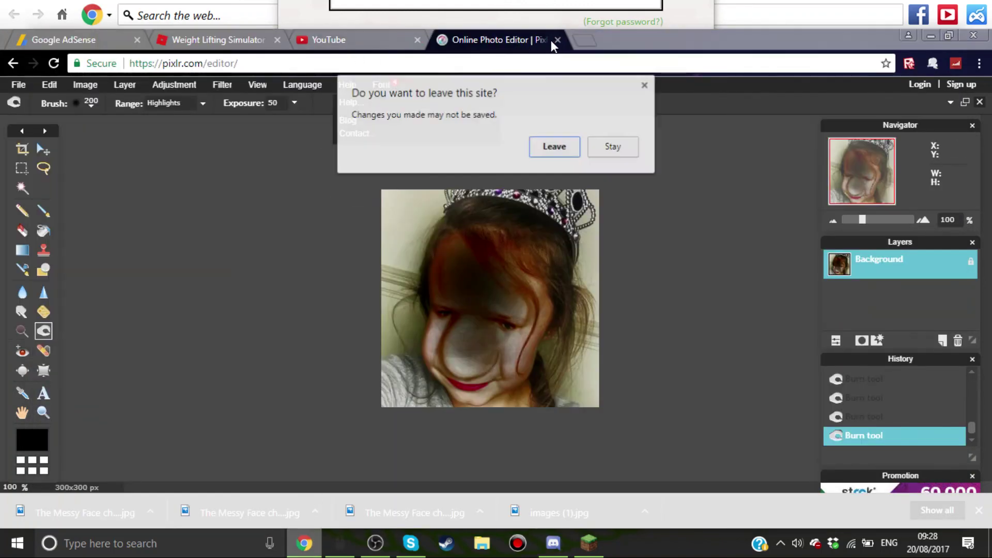
pyautogui.click(543, 148)
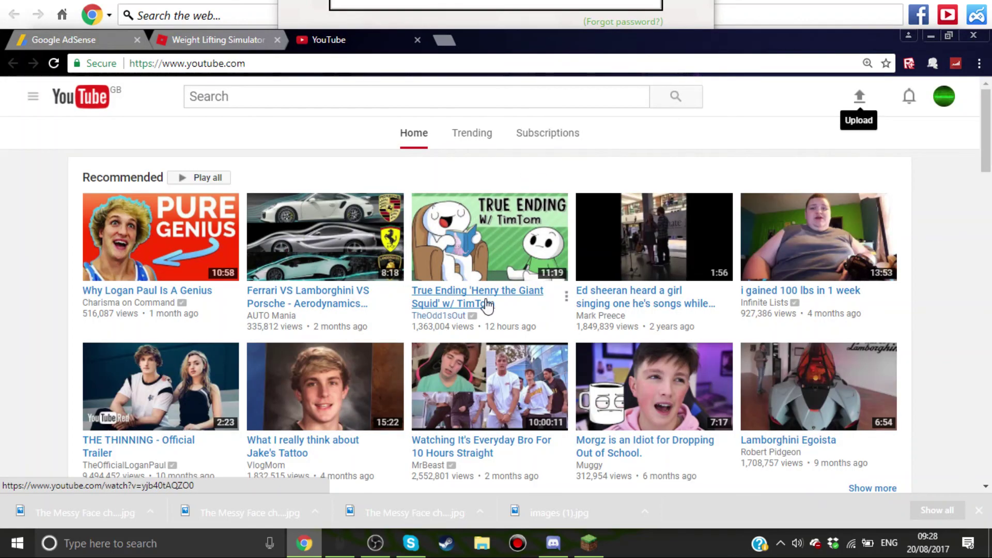
# - Scroll the YouTube home page, then switch to the Weight Lifting Simulator 2 tab
pyautogui.scroll(-8, 754, 221)
pyautogui.scroll(4, 646, 181)
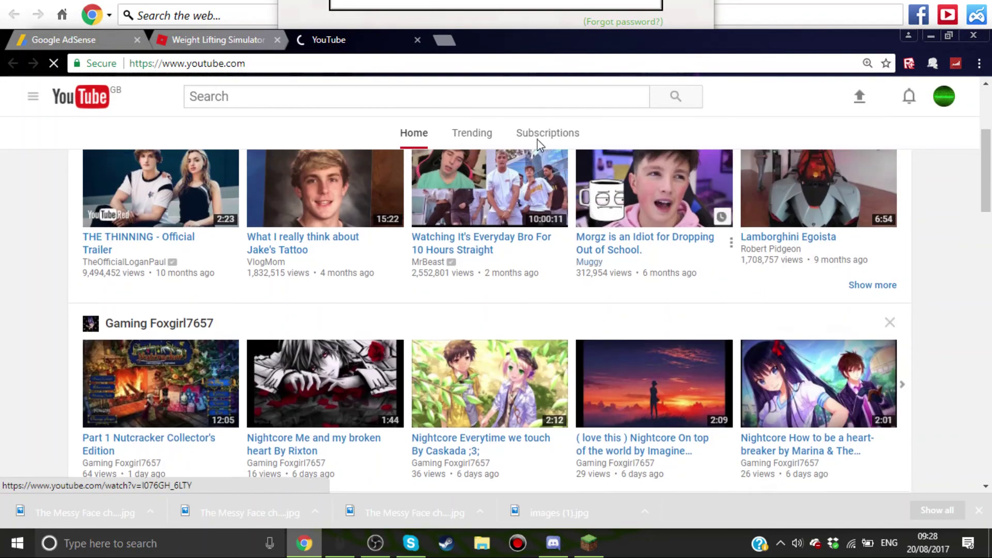
pyautogui.scroll(4, 538, 141)
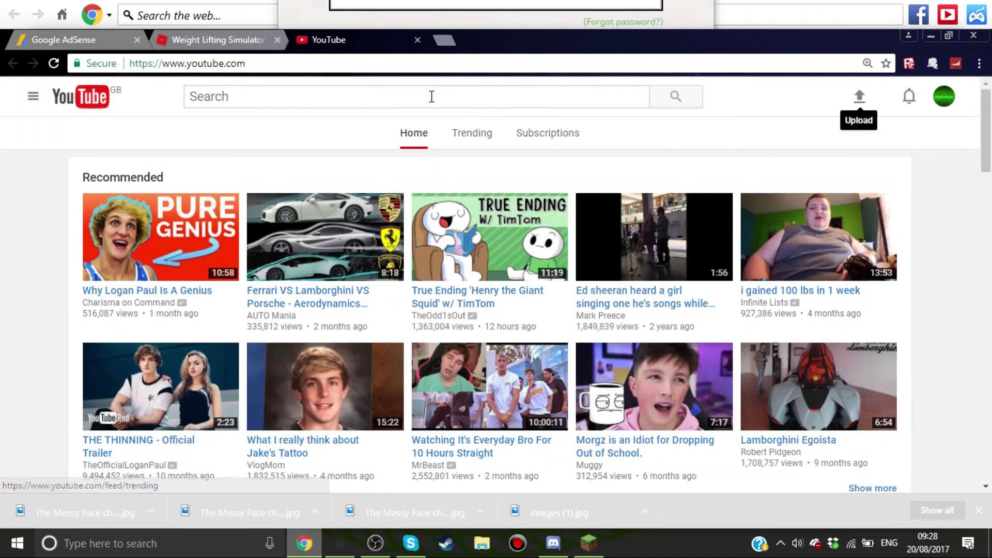
pyautogui.click(240, 44)
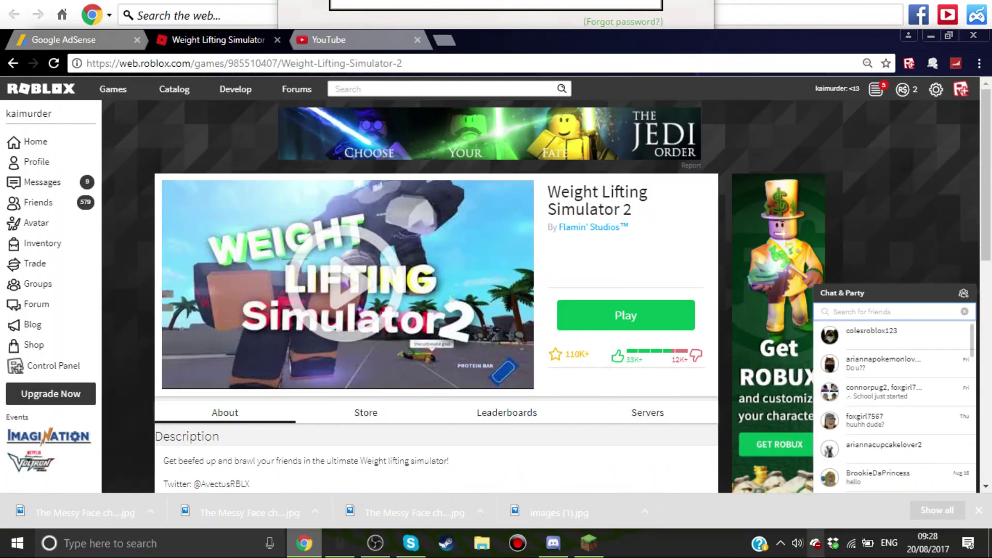